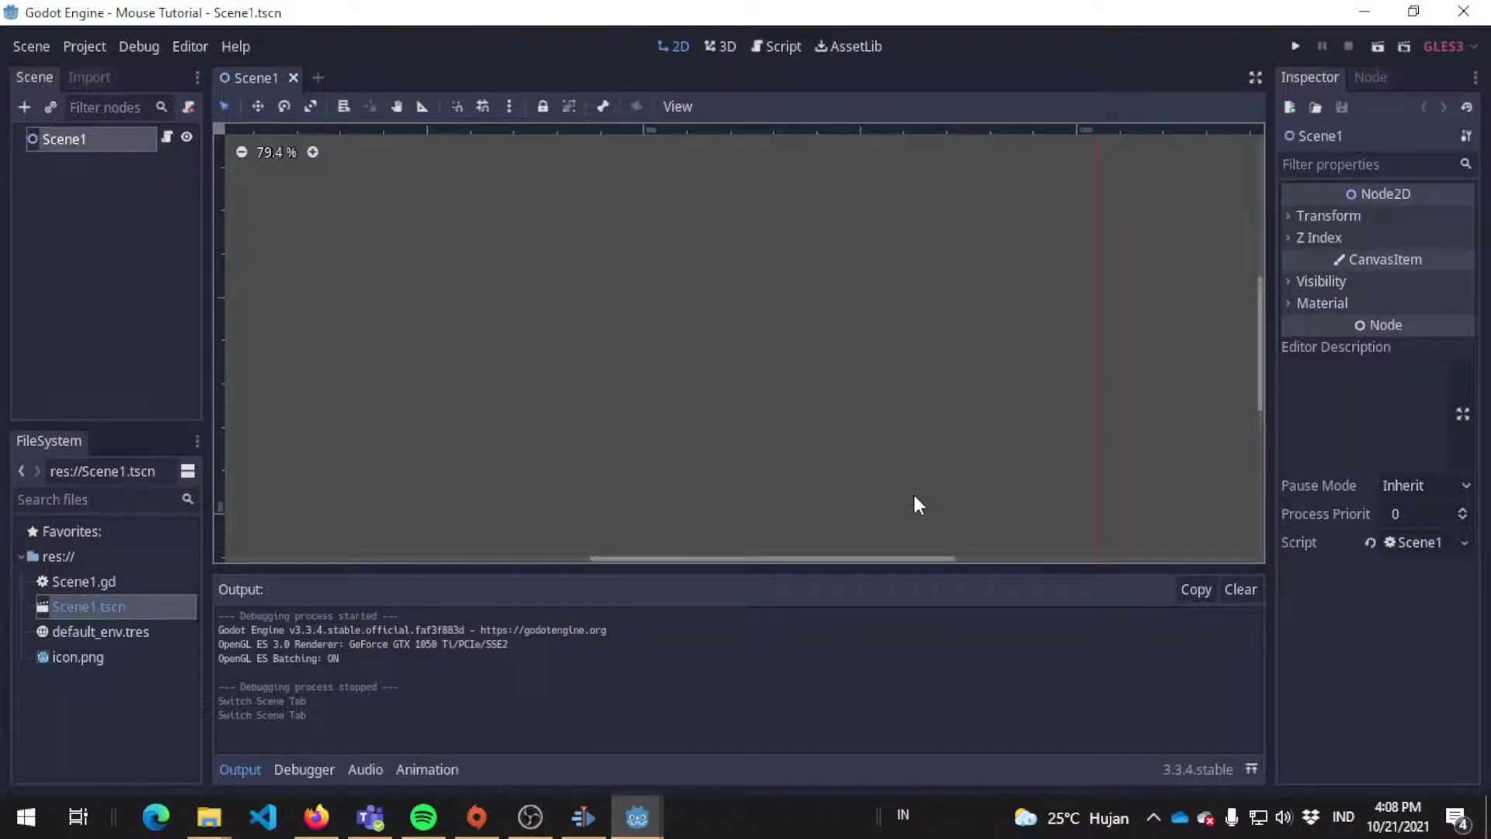
Step: Zoom out and pan the 2D scene view, then open the Scene1.gd script
scroll(918, 504, "down", 2)
middle_click_drag(918, 505, 796, 357)
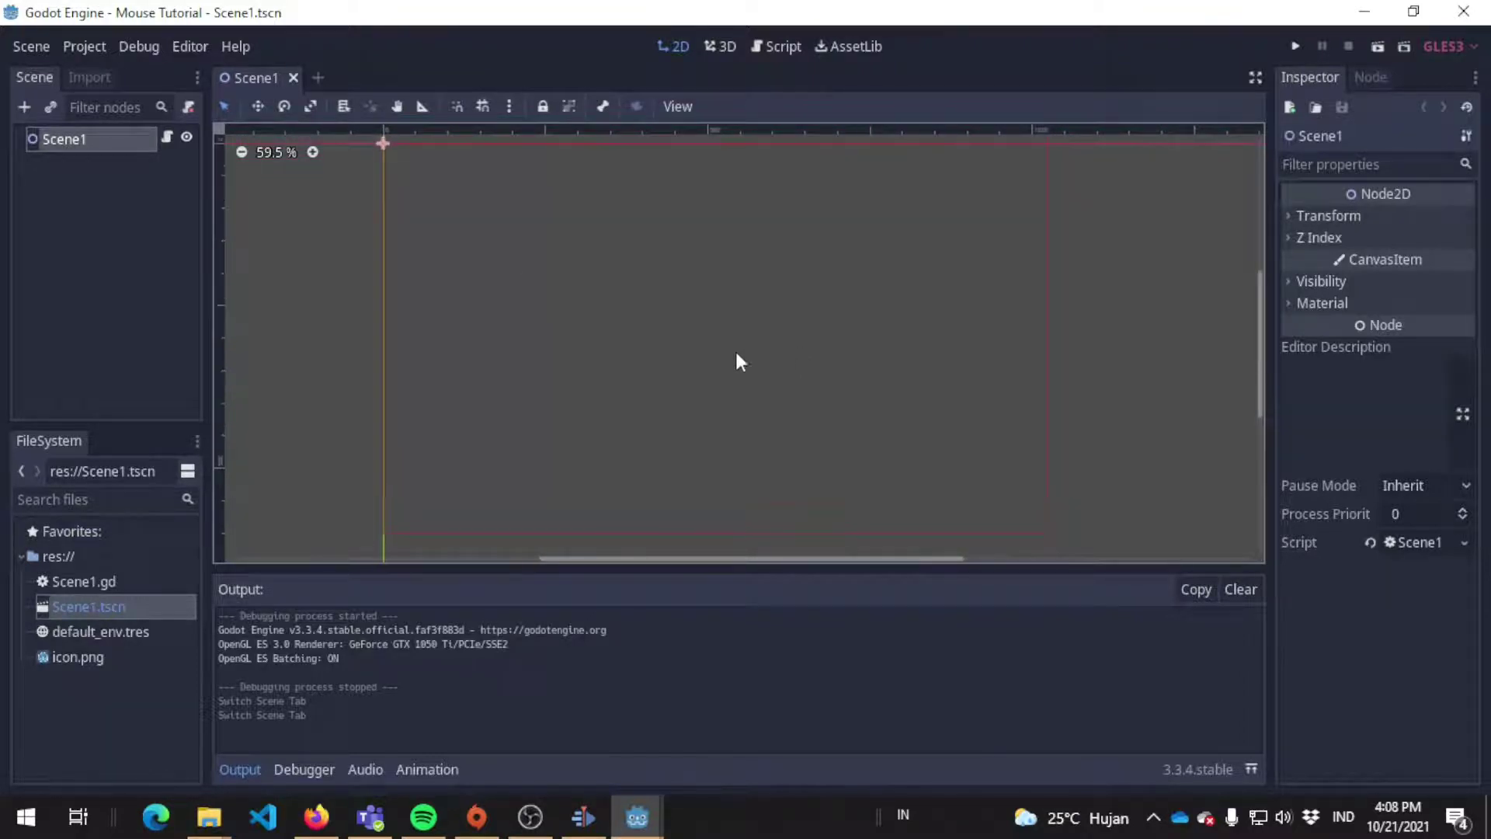
middle_click_drag(659, 297, 653, 344)
left_click(168, 137)
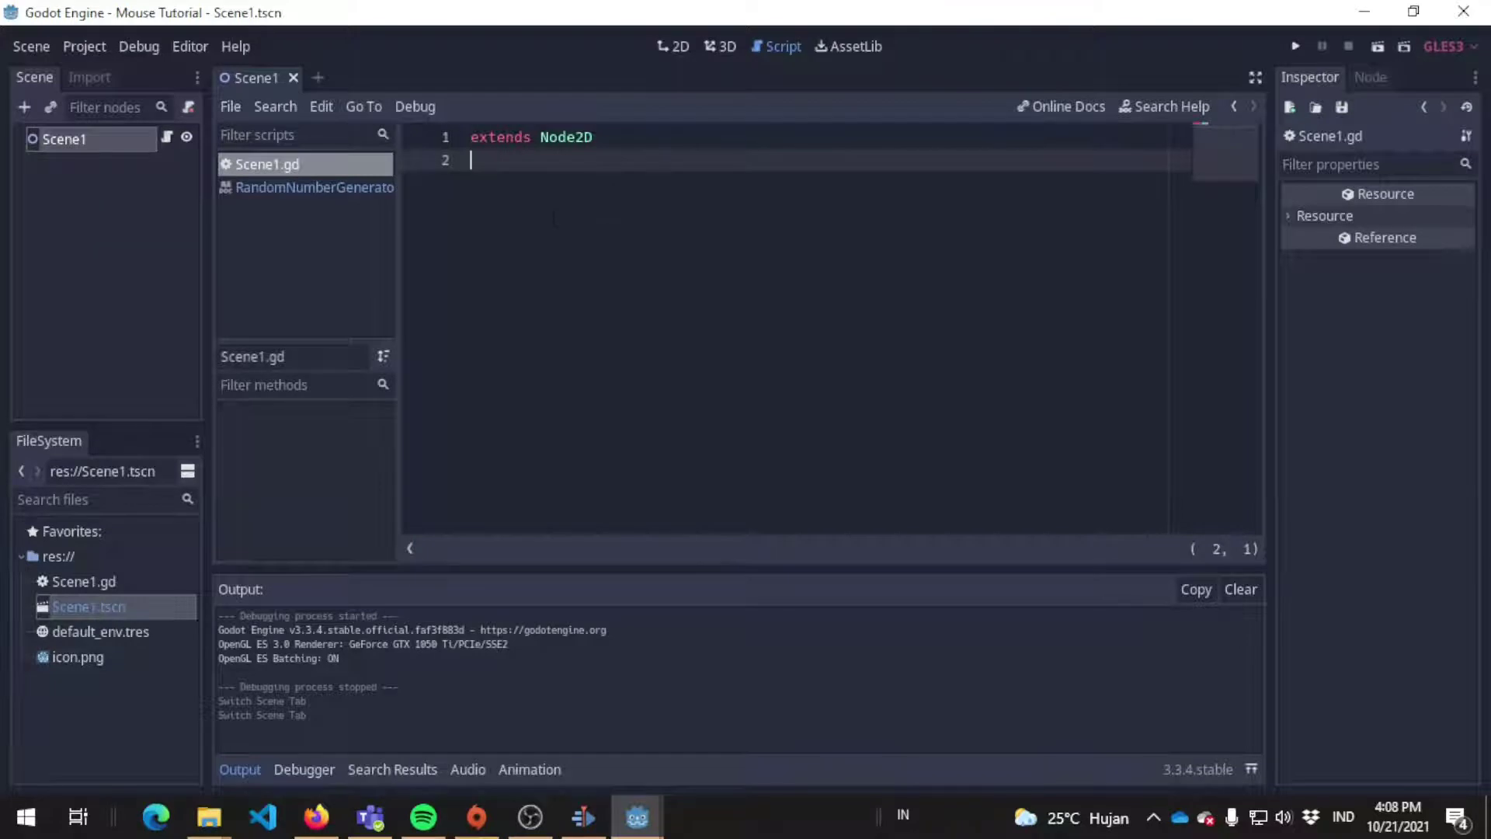
Step: Add a func _input(event) : function with a pass body below extends Node2D
key("Return")
key("Return")
key("Return")
type("func _input(event) :")
key("Return")
key("ctrl+s")
type("pass")
Step: Add an empty line inside the function above pass and remove the extra blank lines above it
left_click(619, 229)
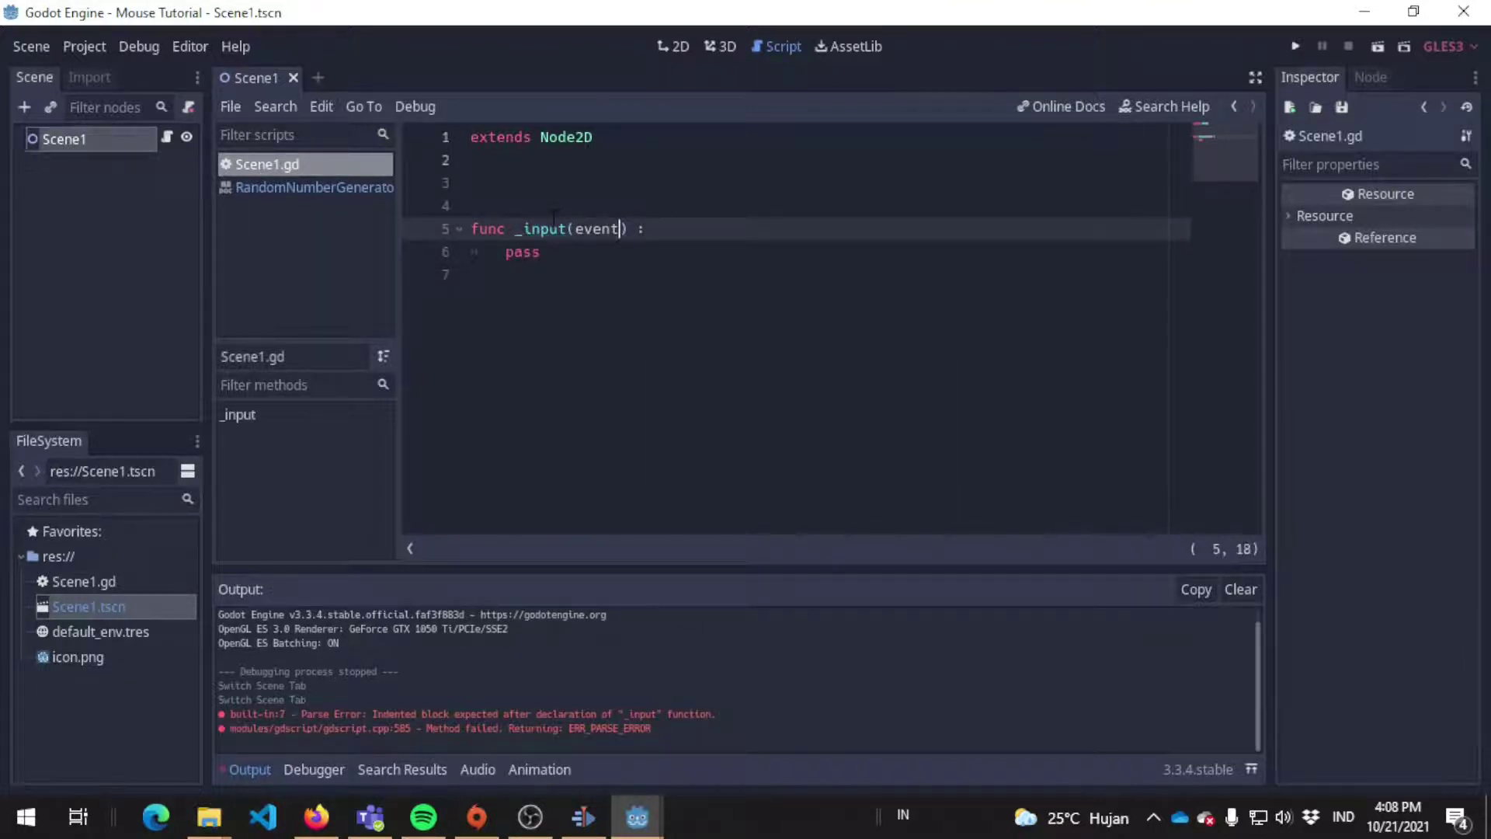
key("End")
key("Return")
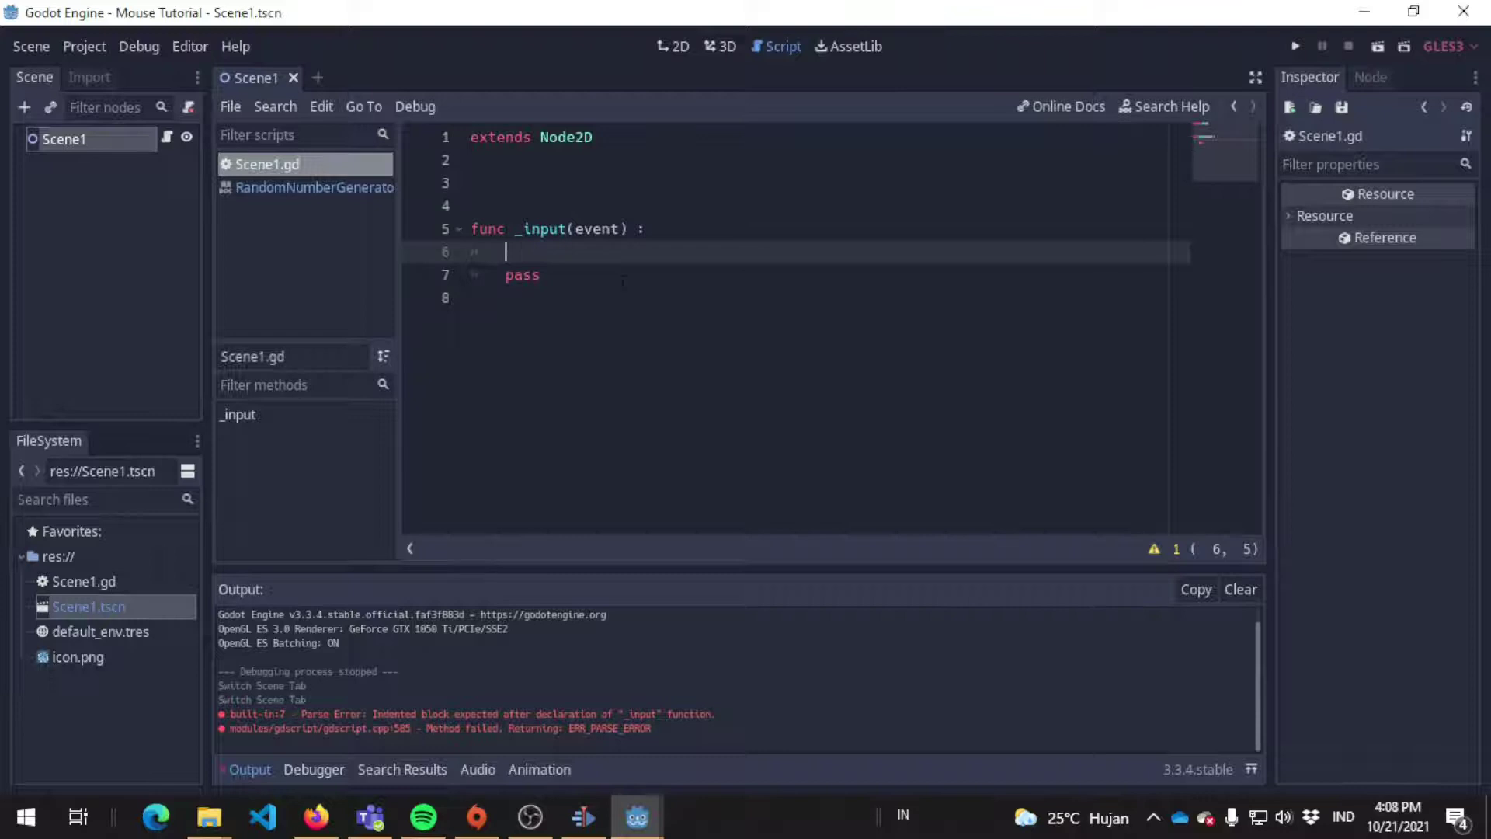
key("Up")
key("Up")
key("BackSpace")
key("BackSpace")
left_click(684, 185)
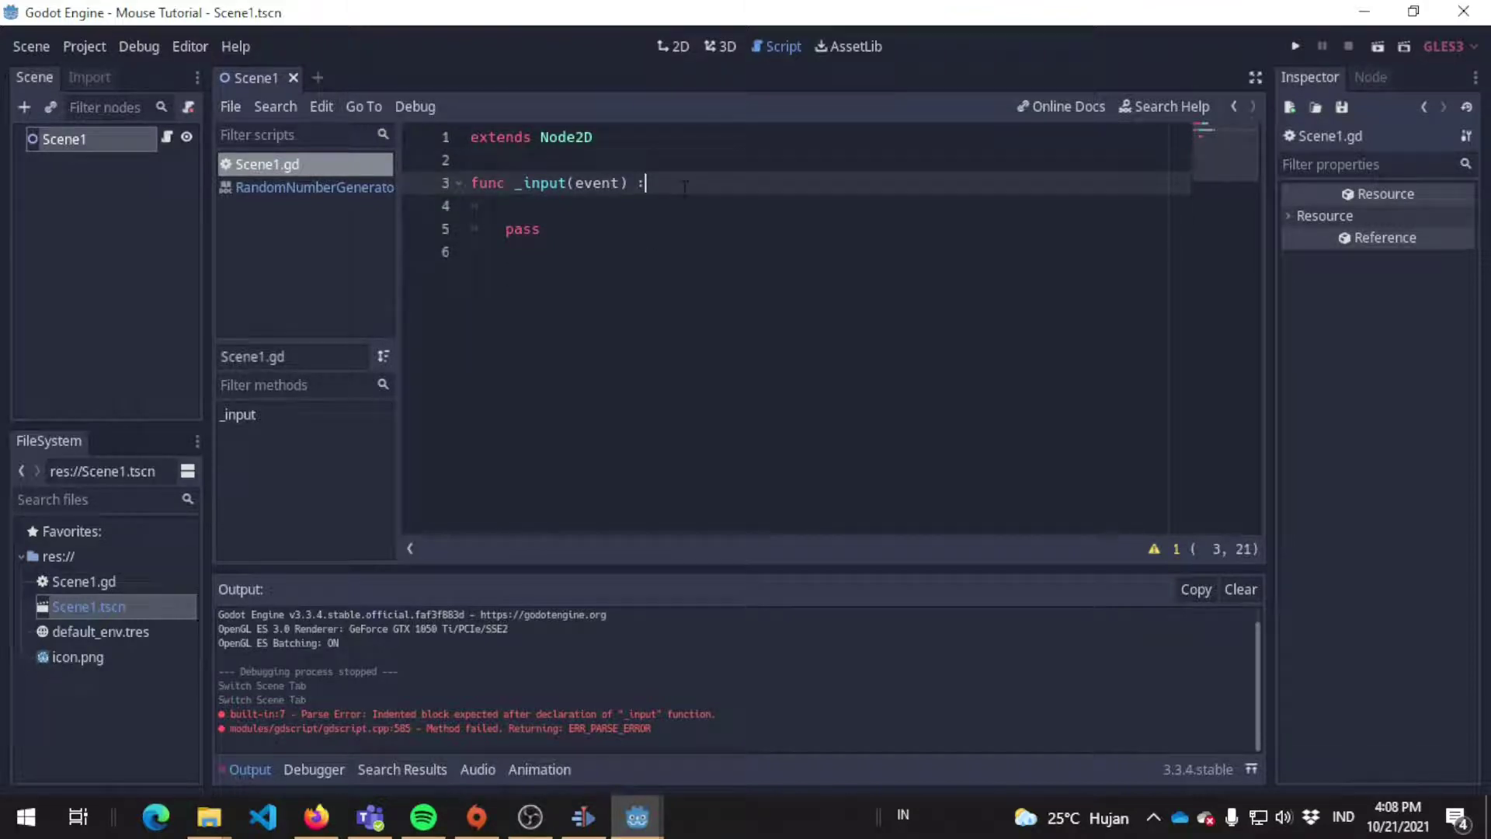
key("Down")
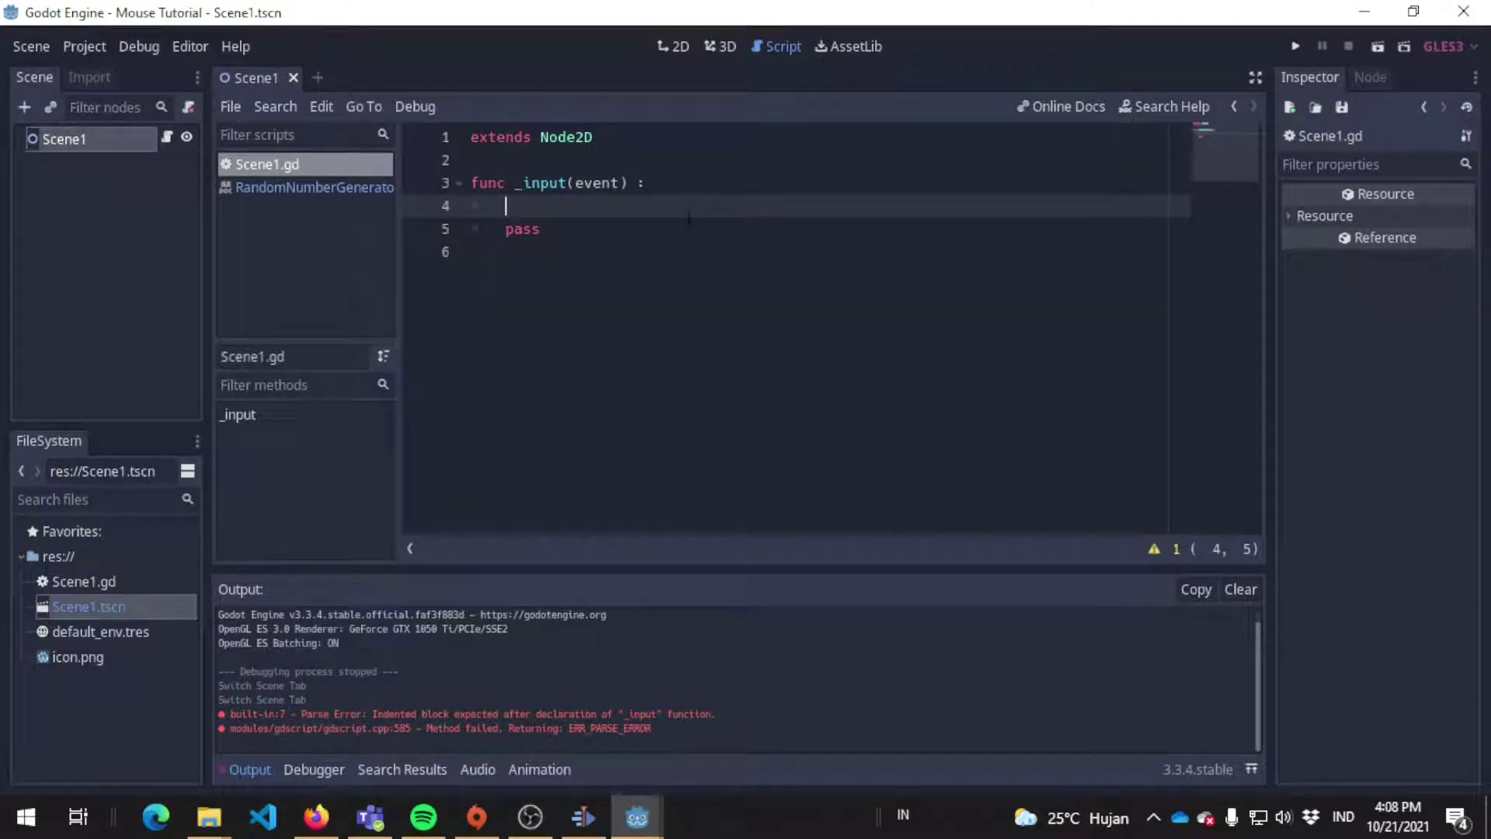
key("alt+Tab")
Step: Scroll the Using InputEvent docs to the table of event types, including InputEventMouseButton
scroll(951, 377, "down", 3)
scroll(951, 377, "down", 5)
scroll(951, 377, "down", 5)
scroll(948, 376, "down", 4)
scroll(948, 375, "down", 5)
scroll(949, 375, "down", 5)
scroll(948, 376, "down", 5)
scroll(951, 377, "up", 2)
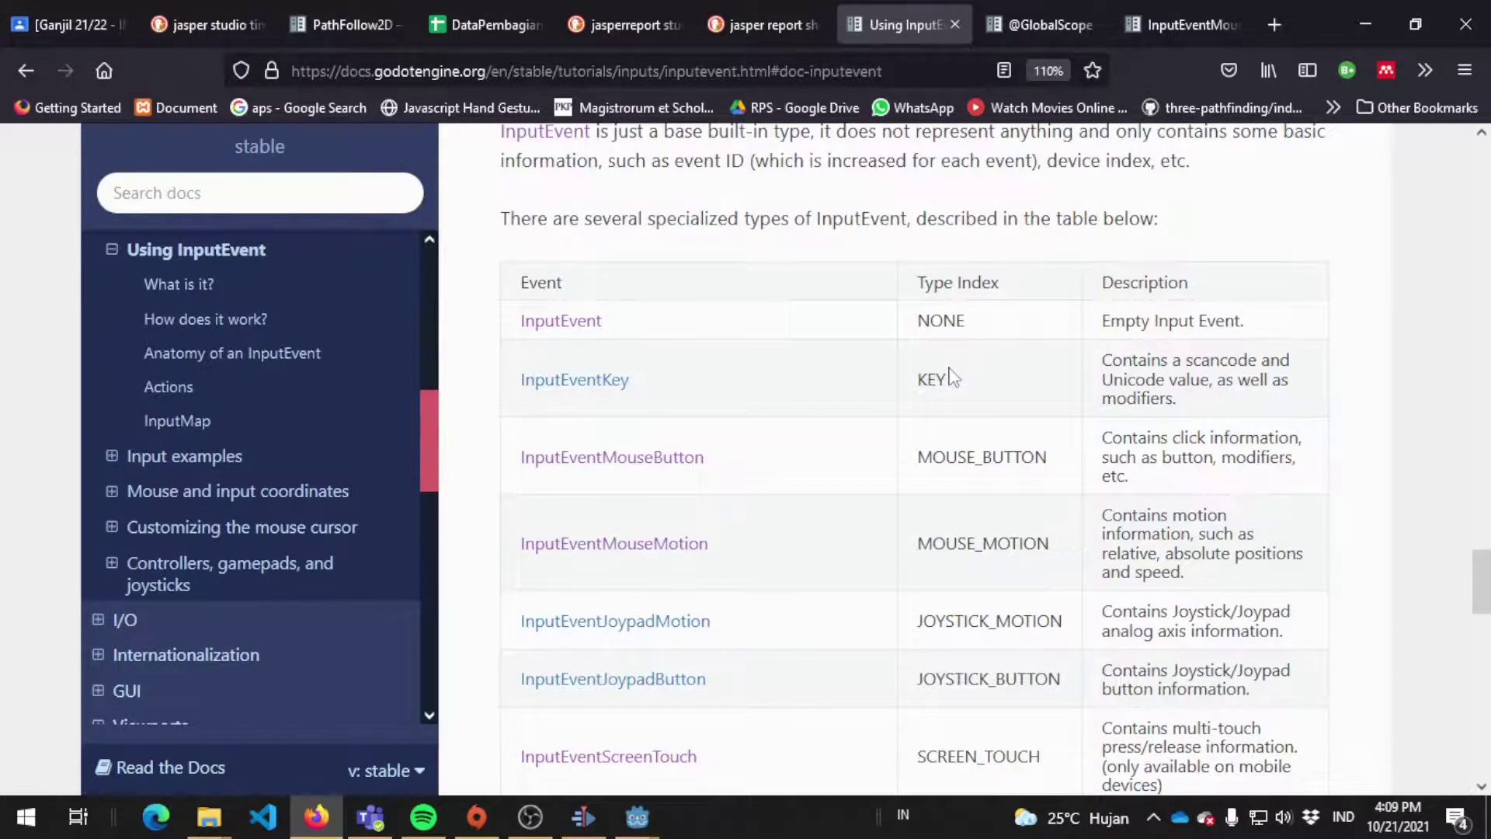
scroll(952, 378, "down", 2)
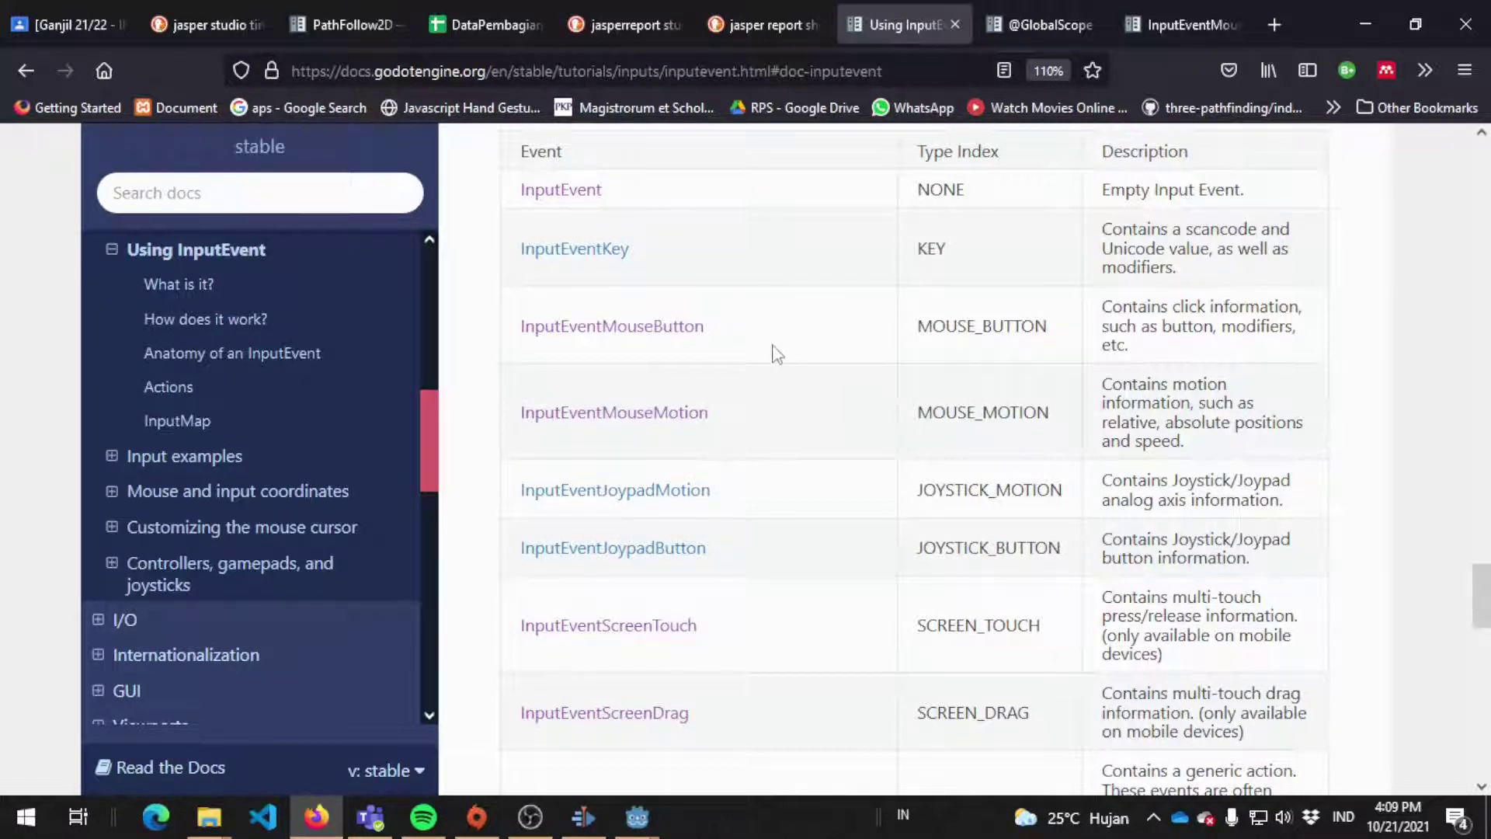
Step: Add an if (event is InputEventMouseButton): block with a placeholder pass inside _input
key("alt+Tab")
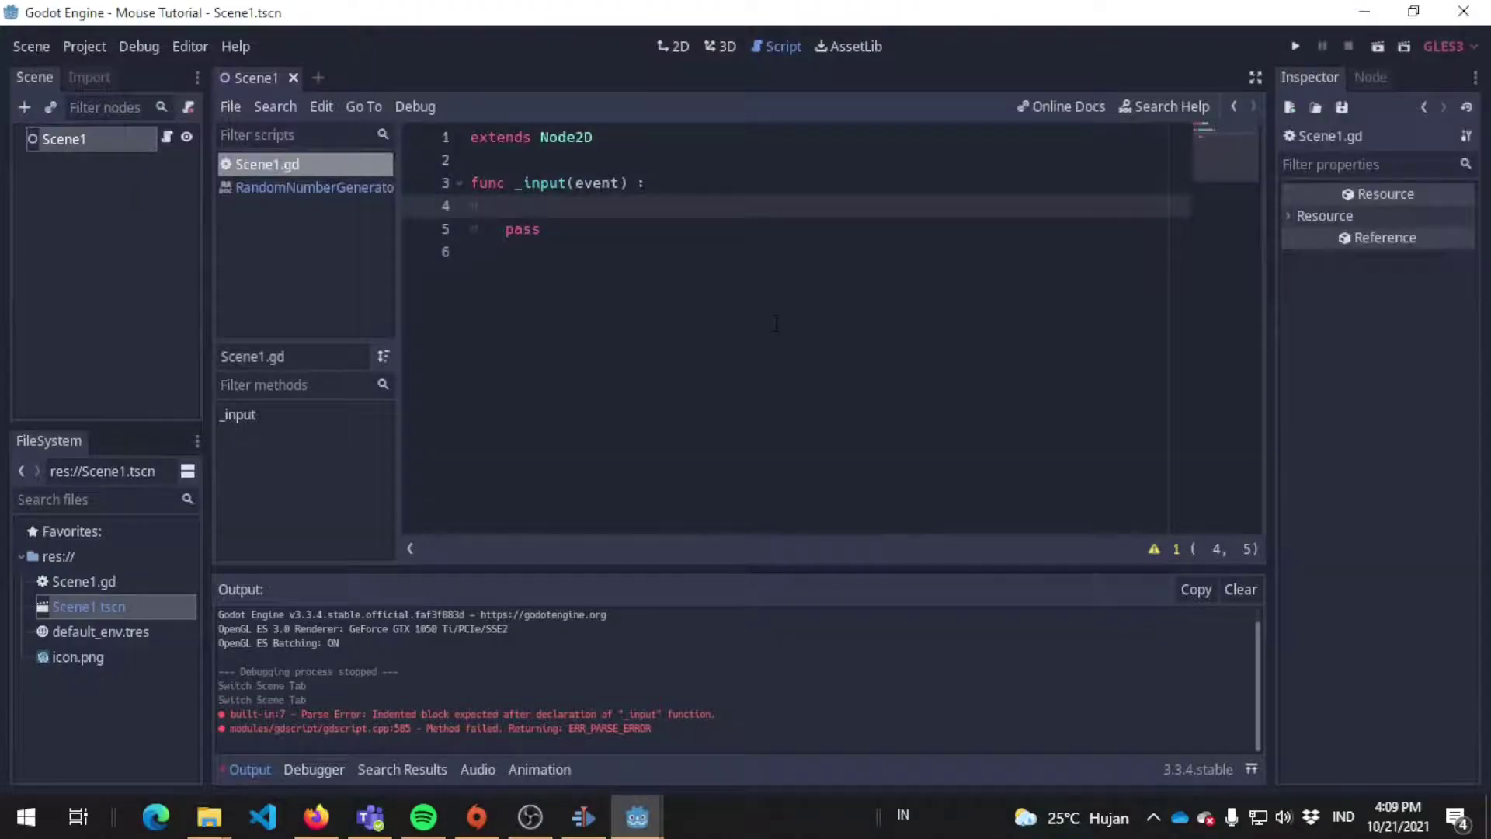
scroll(688, 259, "up", 5, "ctrl")
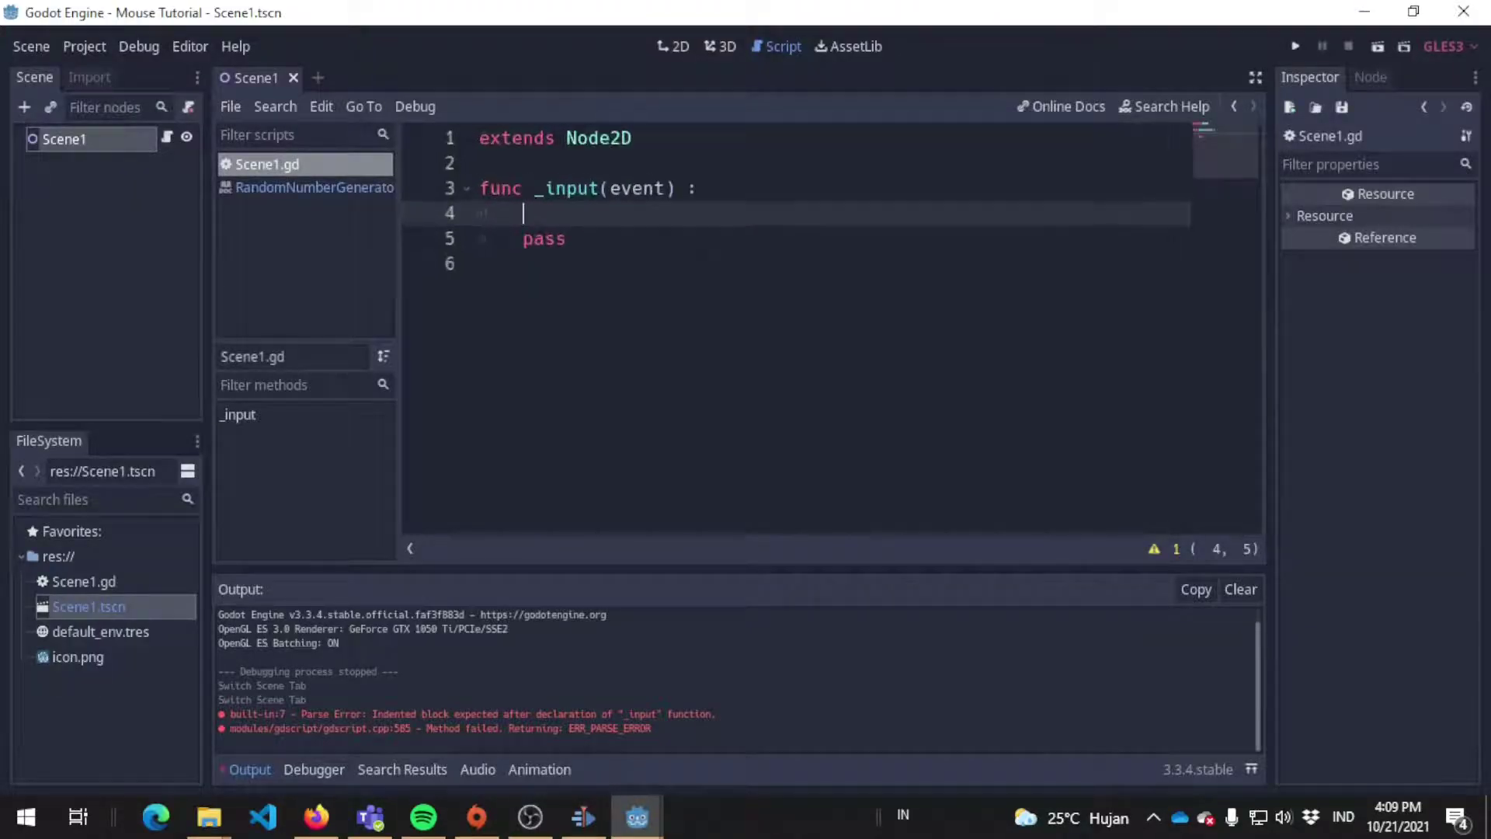
key("Return")
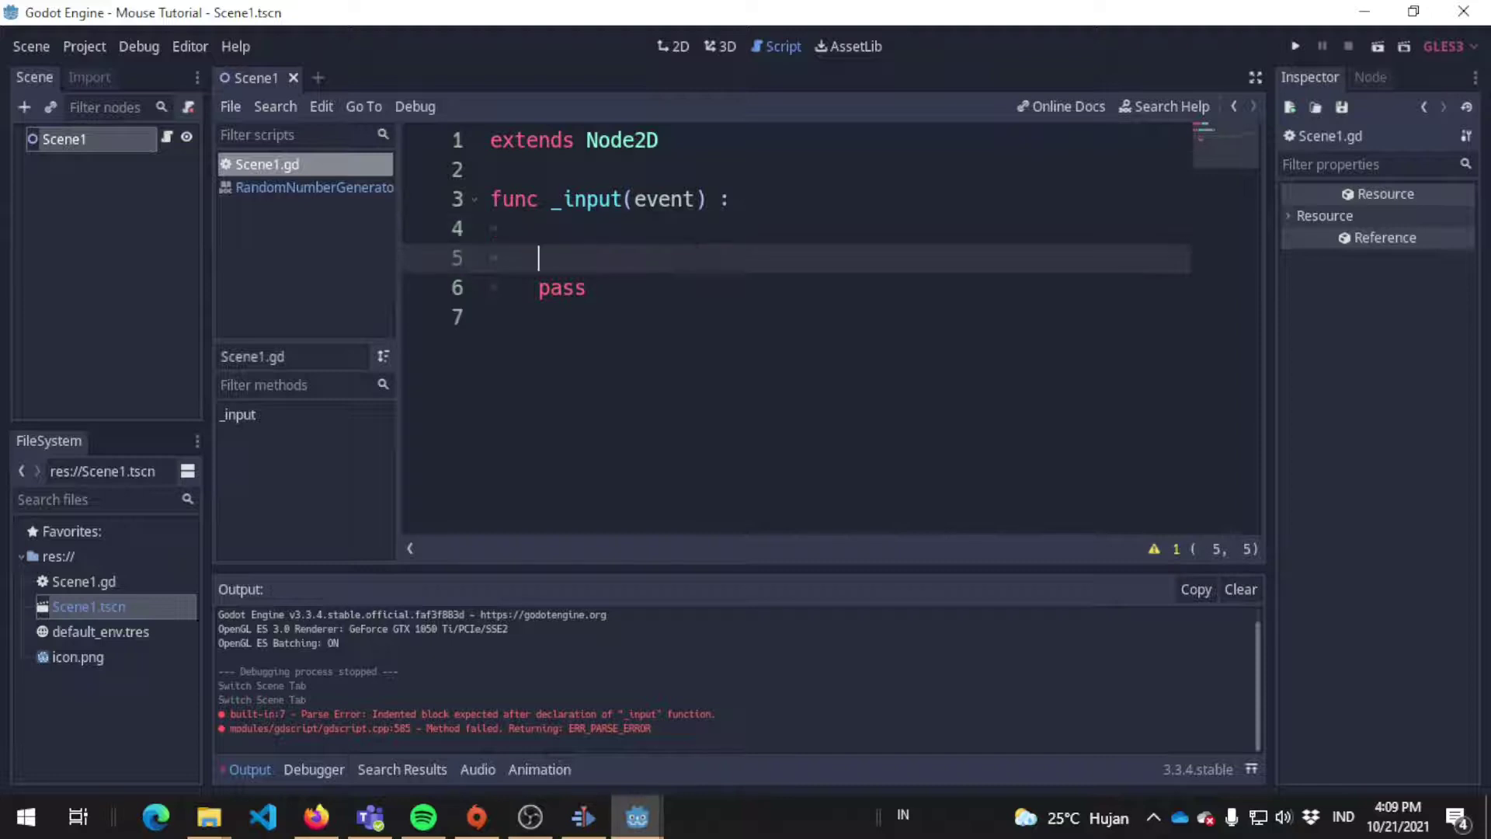
key("Return")
key("Up")
type("if (event is Inputmouse")
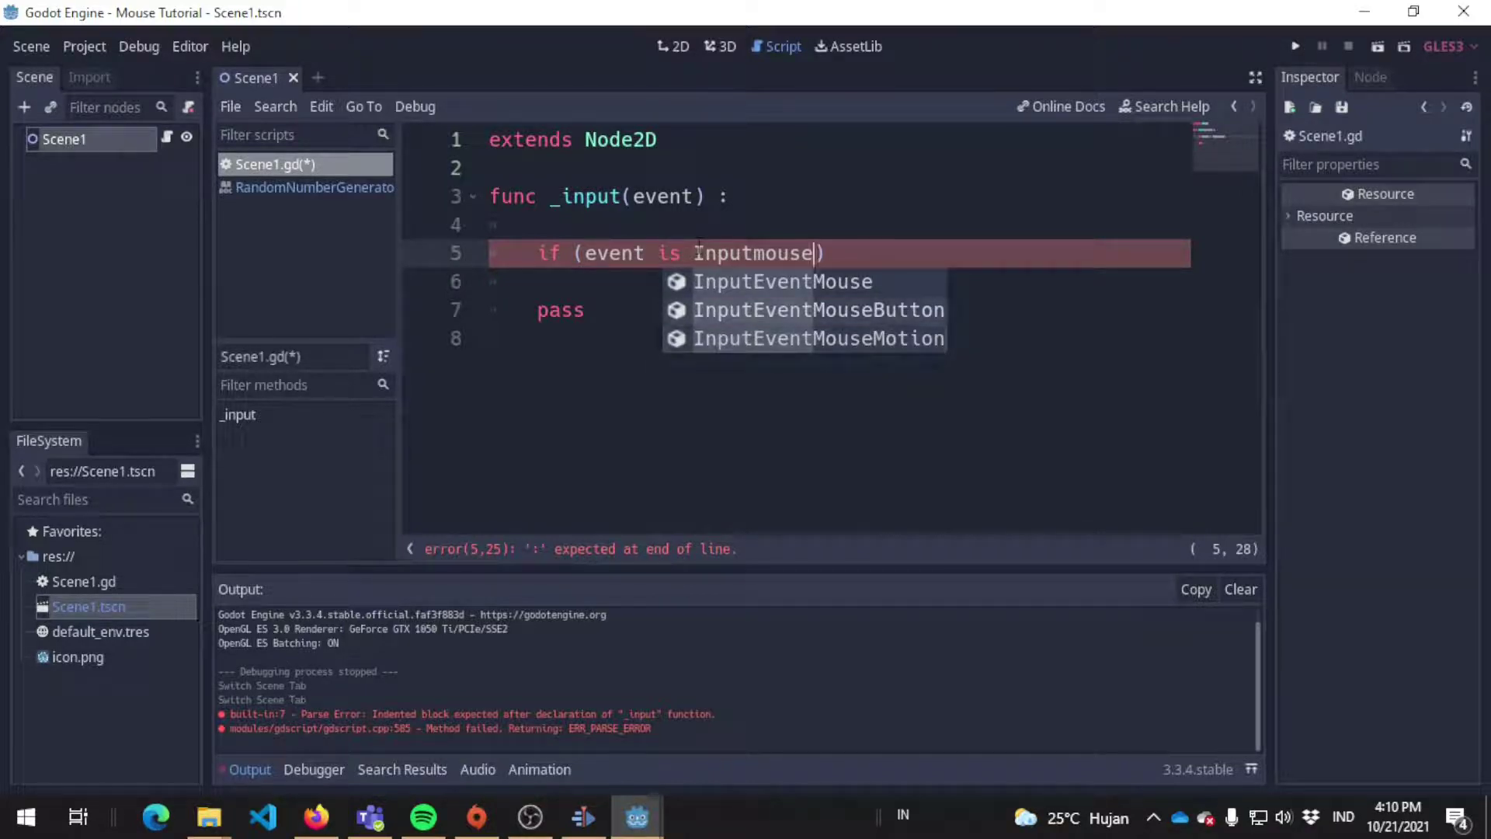
key("Down")
key("Return")
key("Right")
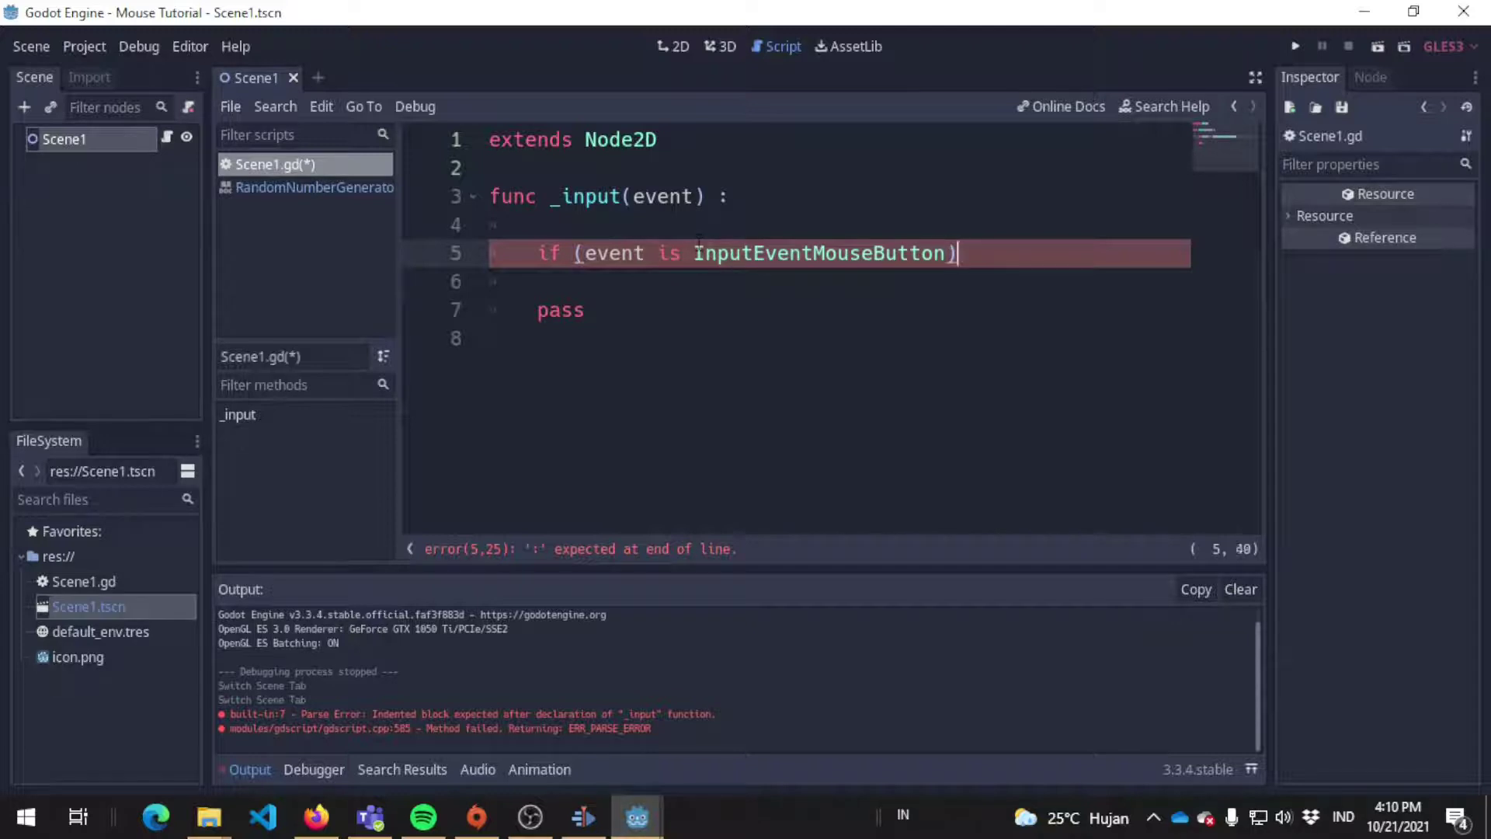
type(":")
key("Return")
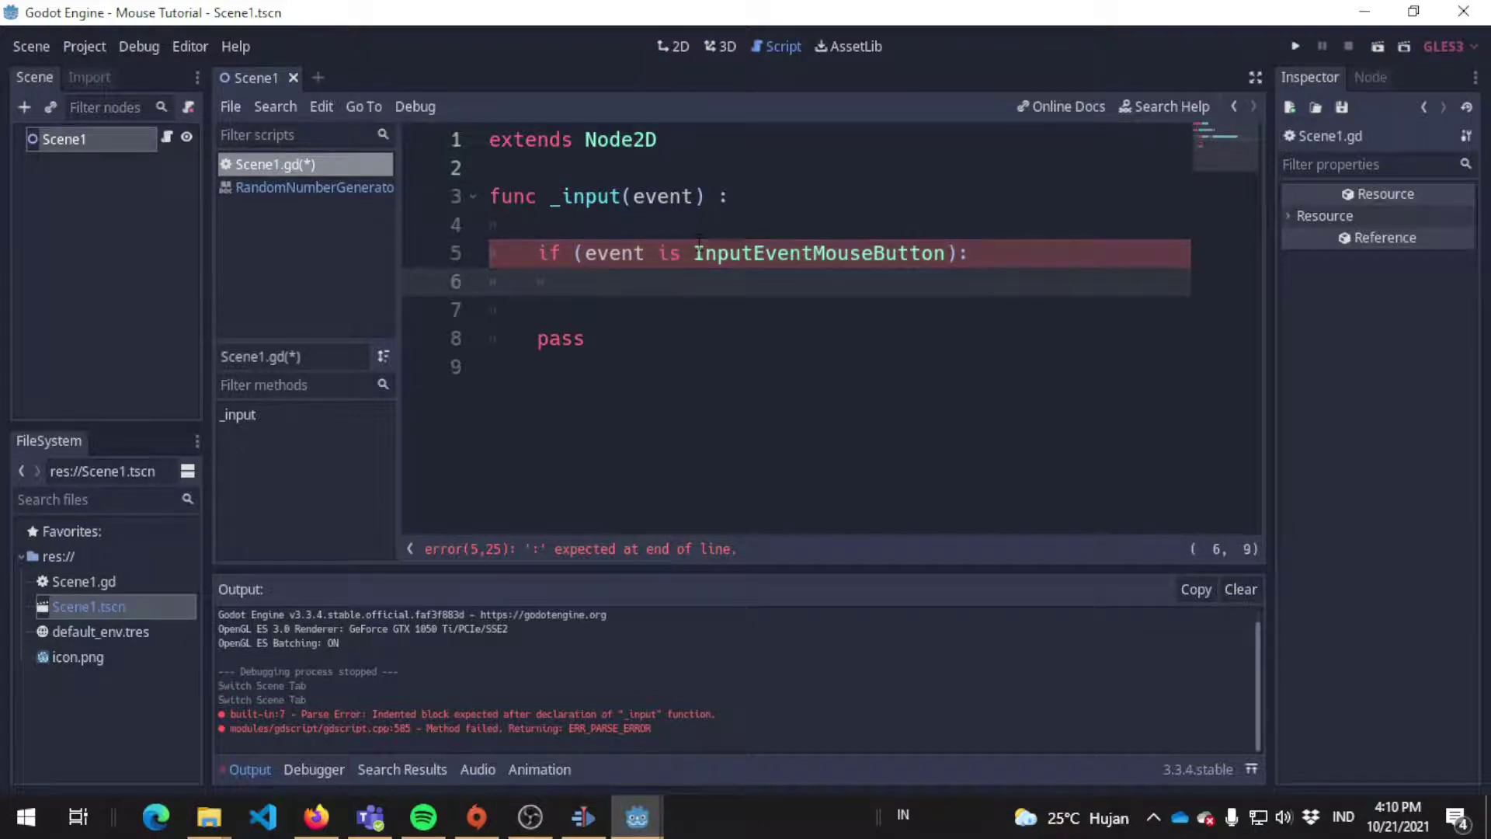
type("pass")
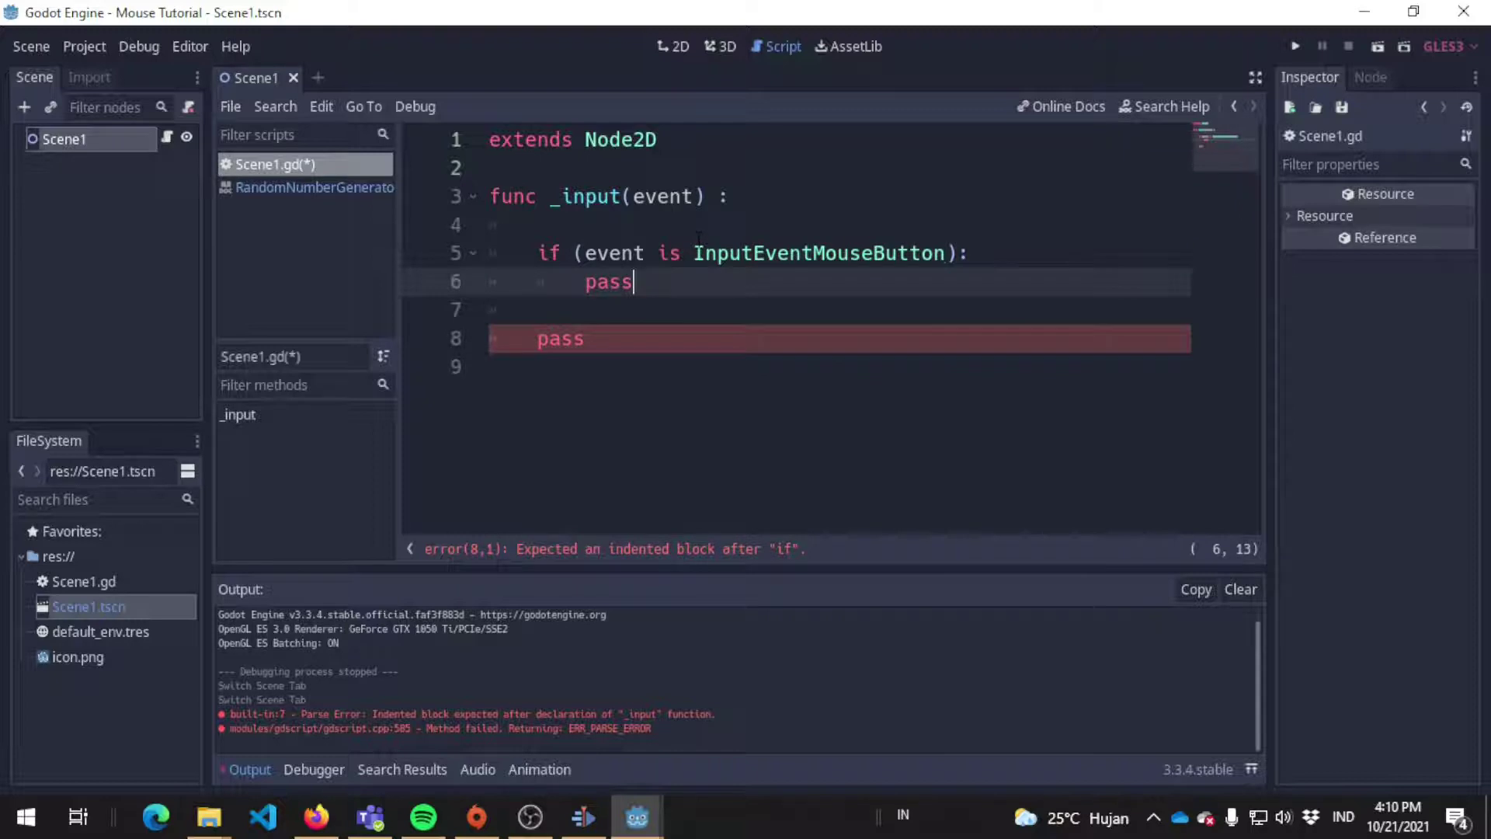
Step: Print event.button_index inside the if block and save the script
key("Home")
key("Return")
key("Return")
key("Up")
key("Up")
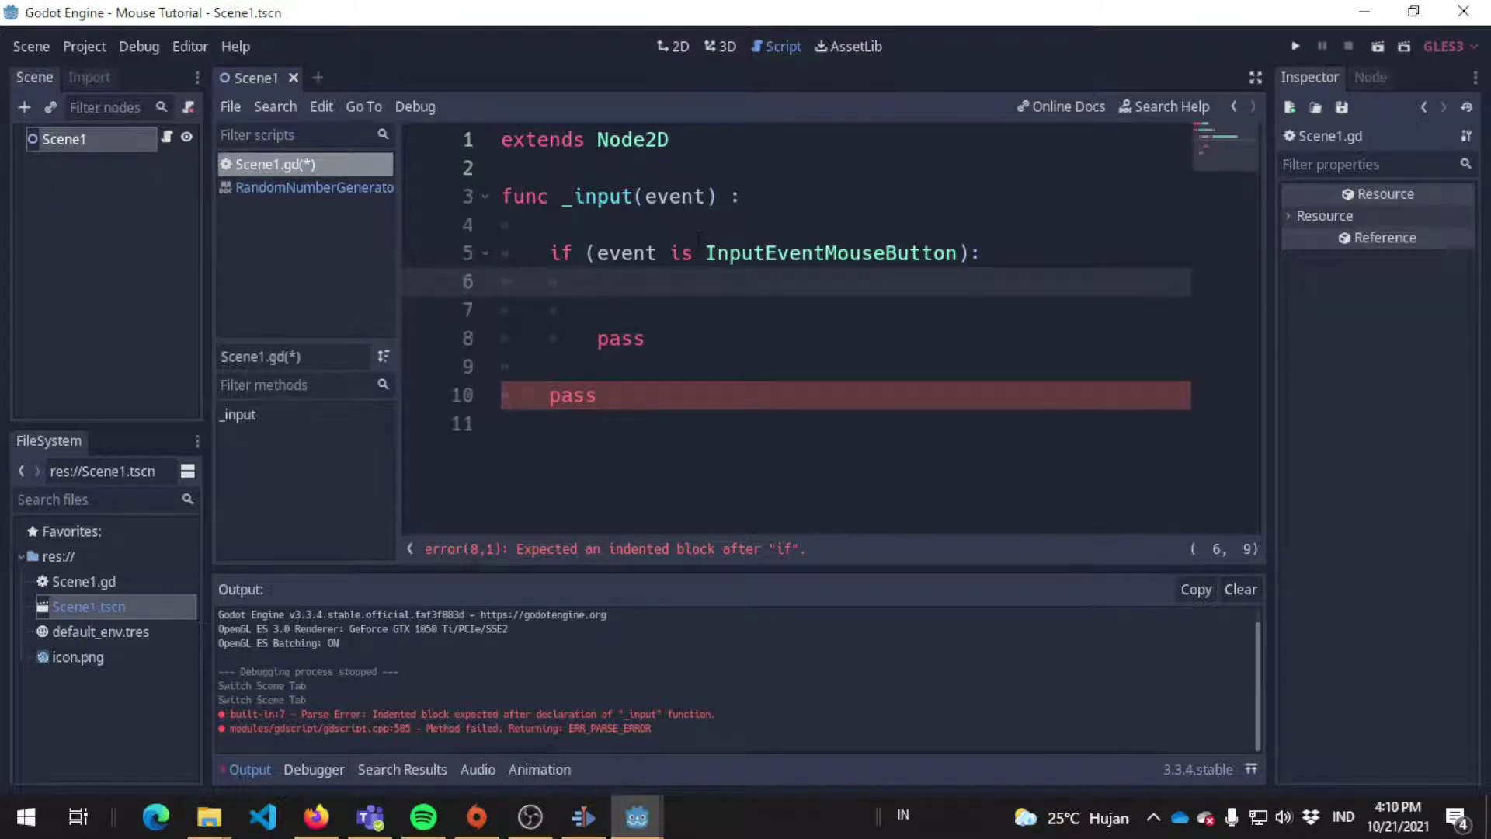
type("print(event")
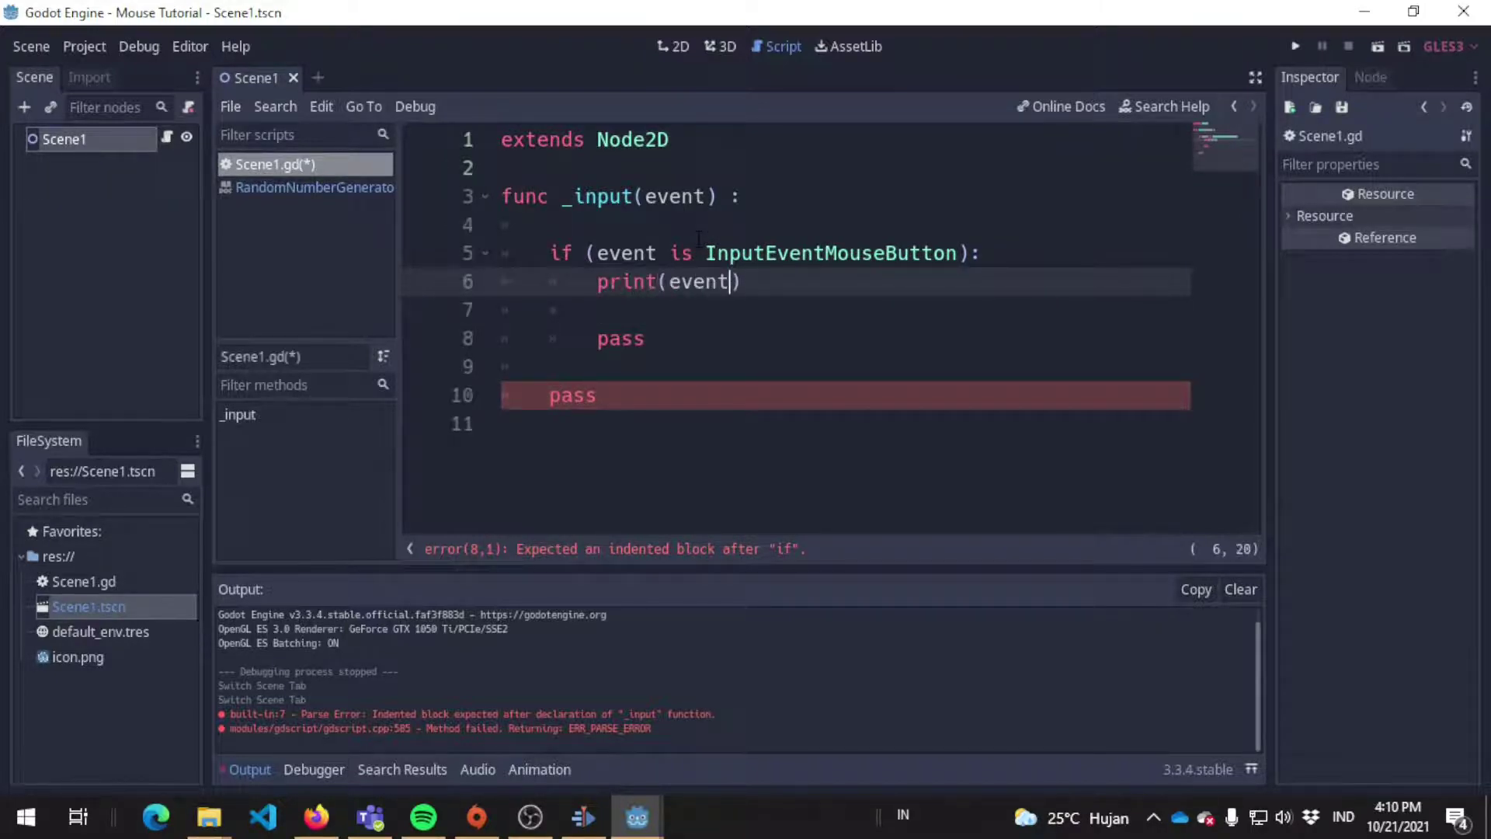
type(".")
key("Up")
key("Up")
key("Up")
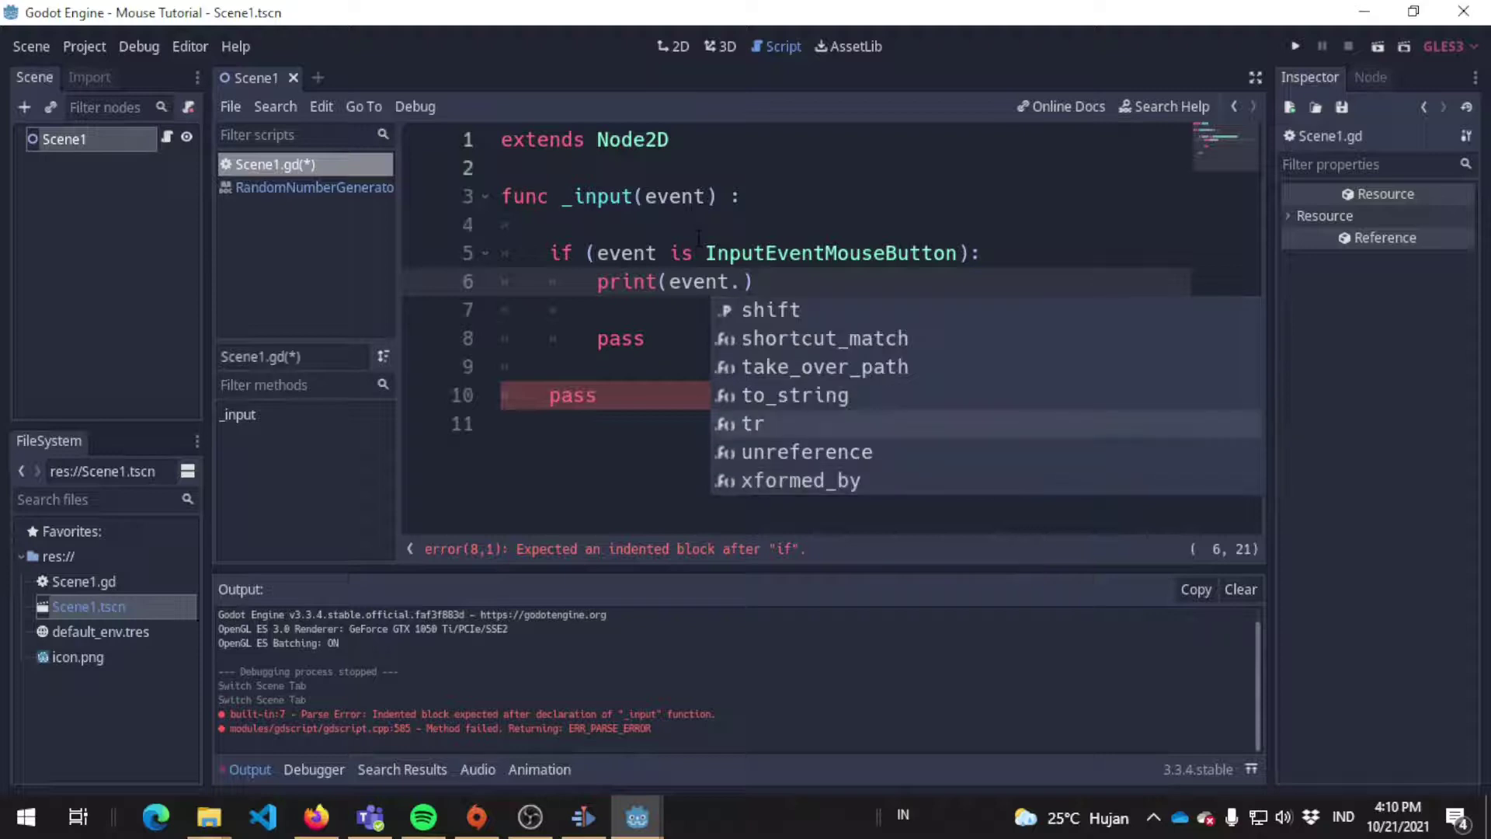
key("Up")
type("mou")
key("BackSpace")
key("BackSpace")
key("BackSpace")
type("button")
key("Return")
key("ctrl+s")
key("Down")
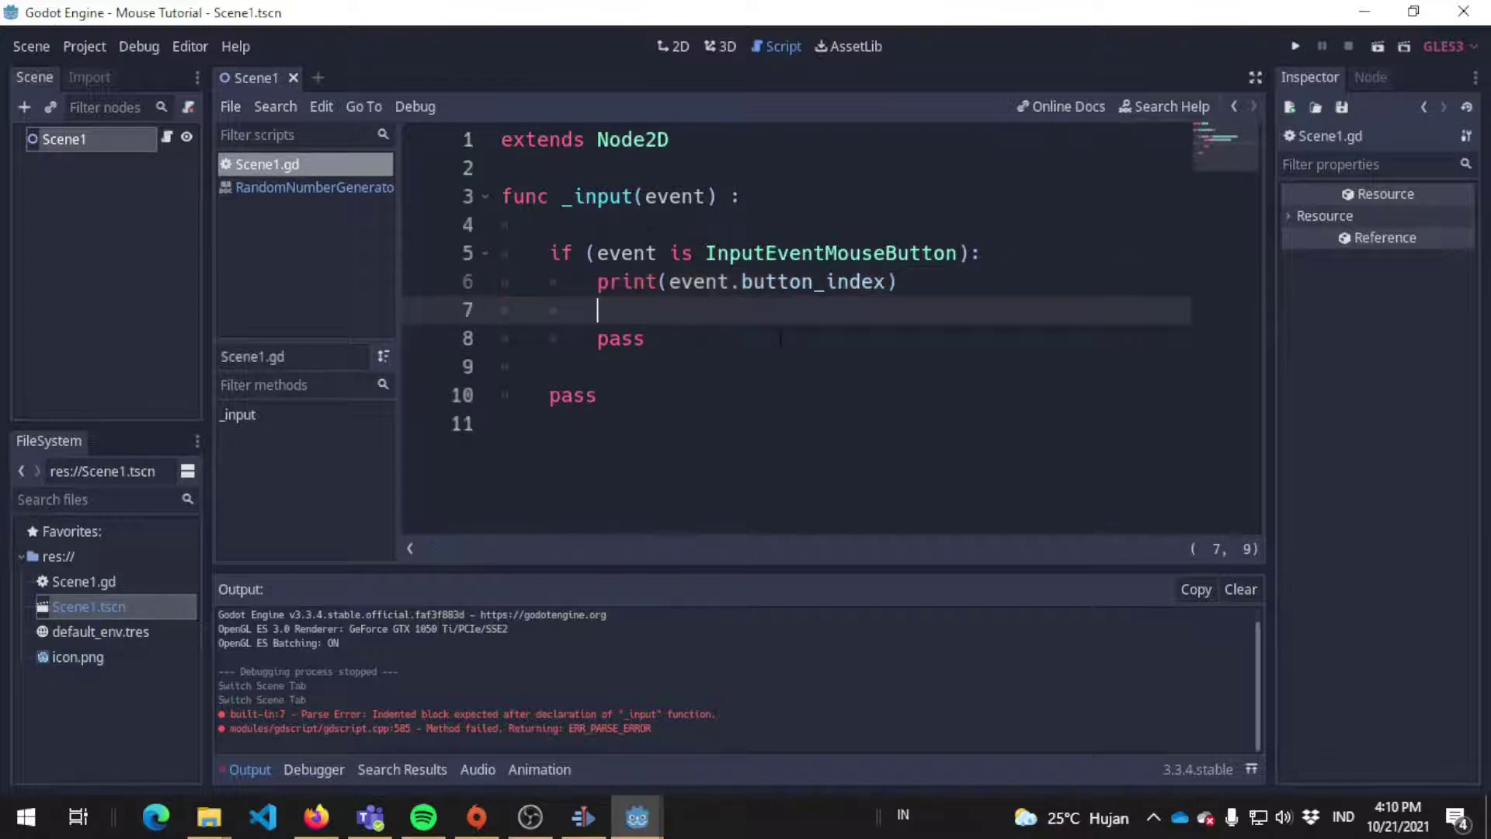
Step: Run the scene, click mouse buttons to print indices 1 to 5, then select the print line
left_click(1295, 47)
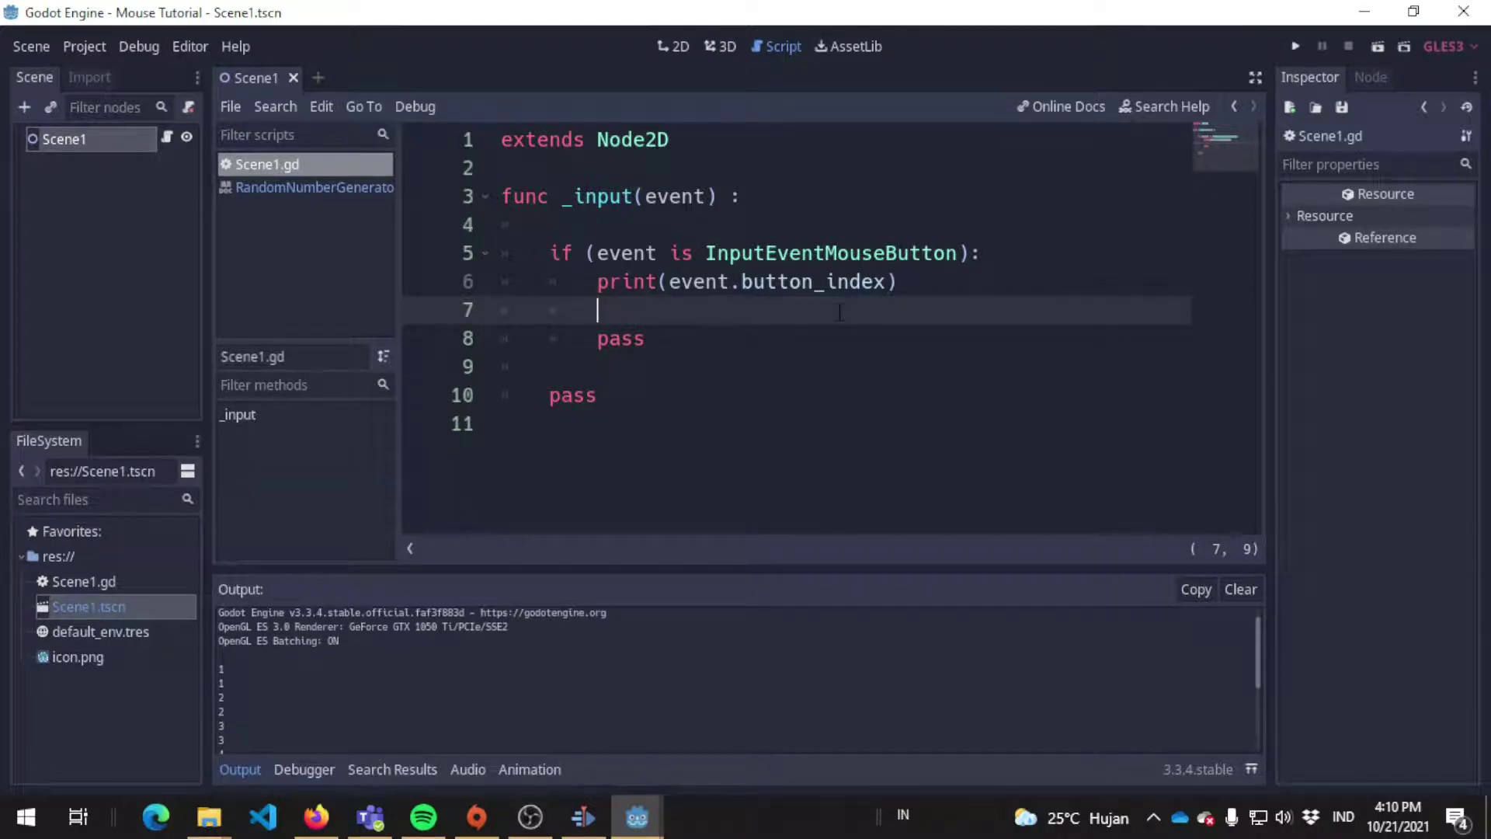
key("shift+Up")
Step: Replace the print with an if (event.button_index == BUTTON_LEFT): check printing "click kiri", and save
key("BackSpace")
key("Return")
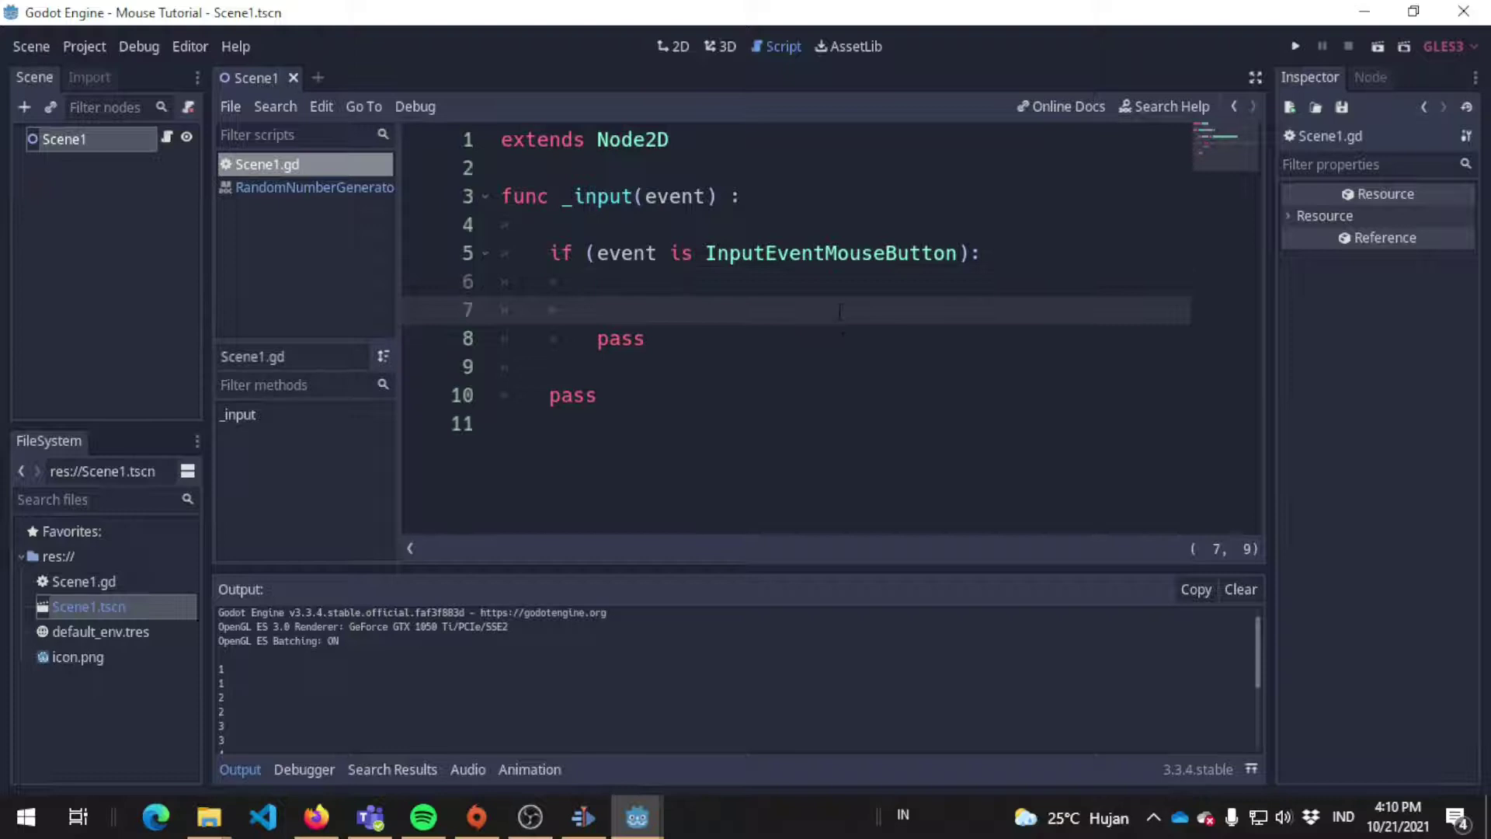
key("Up")
type("if (event.in")
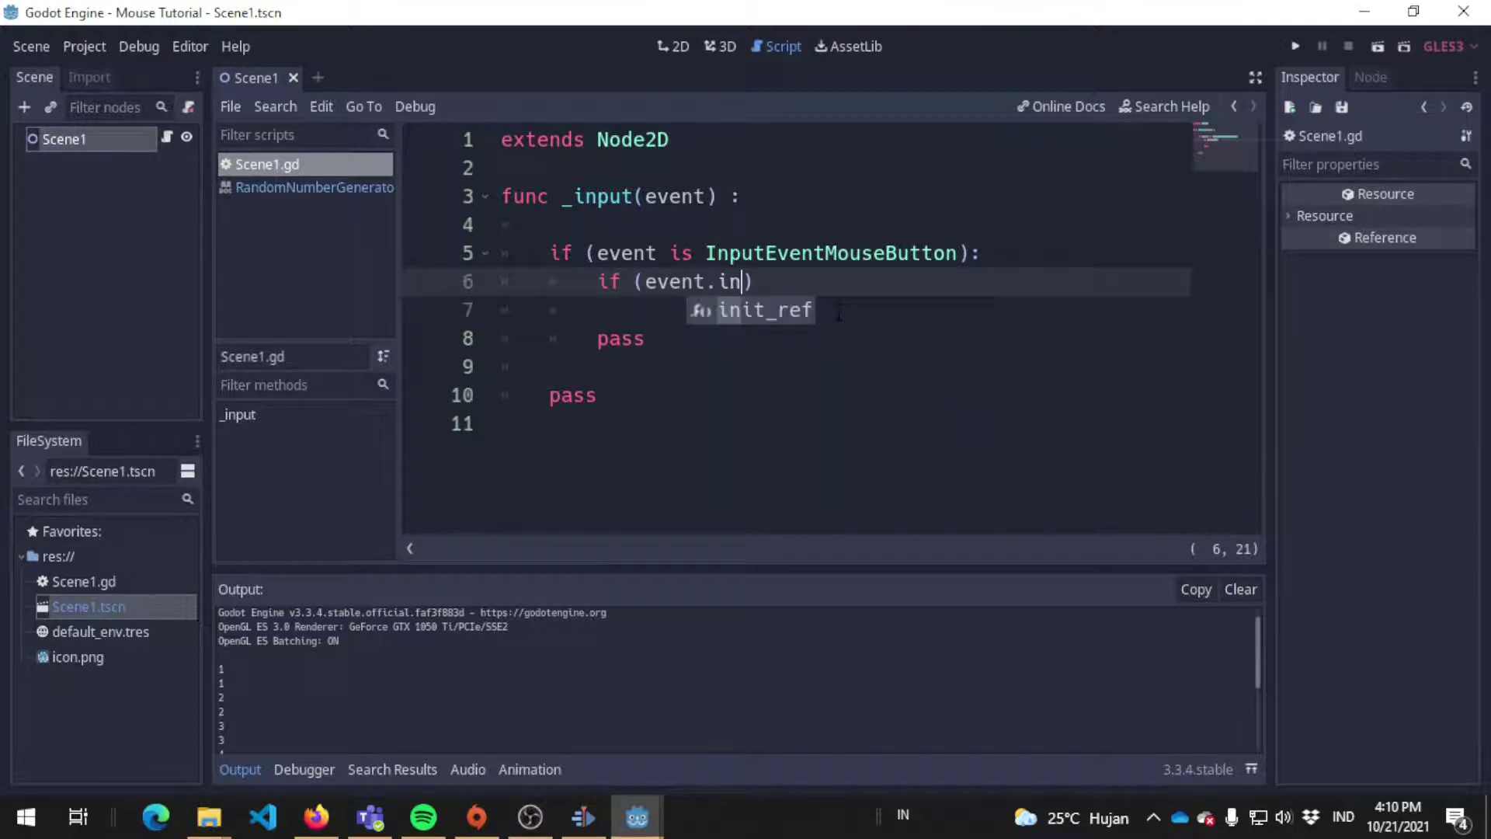
key("BackSpace")
key("BackSpace")
type("button")
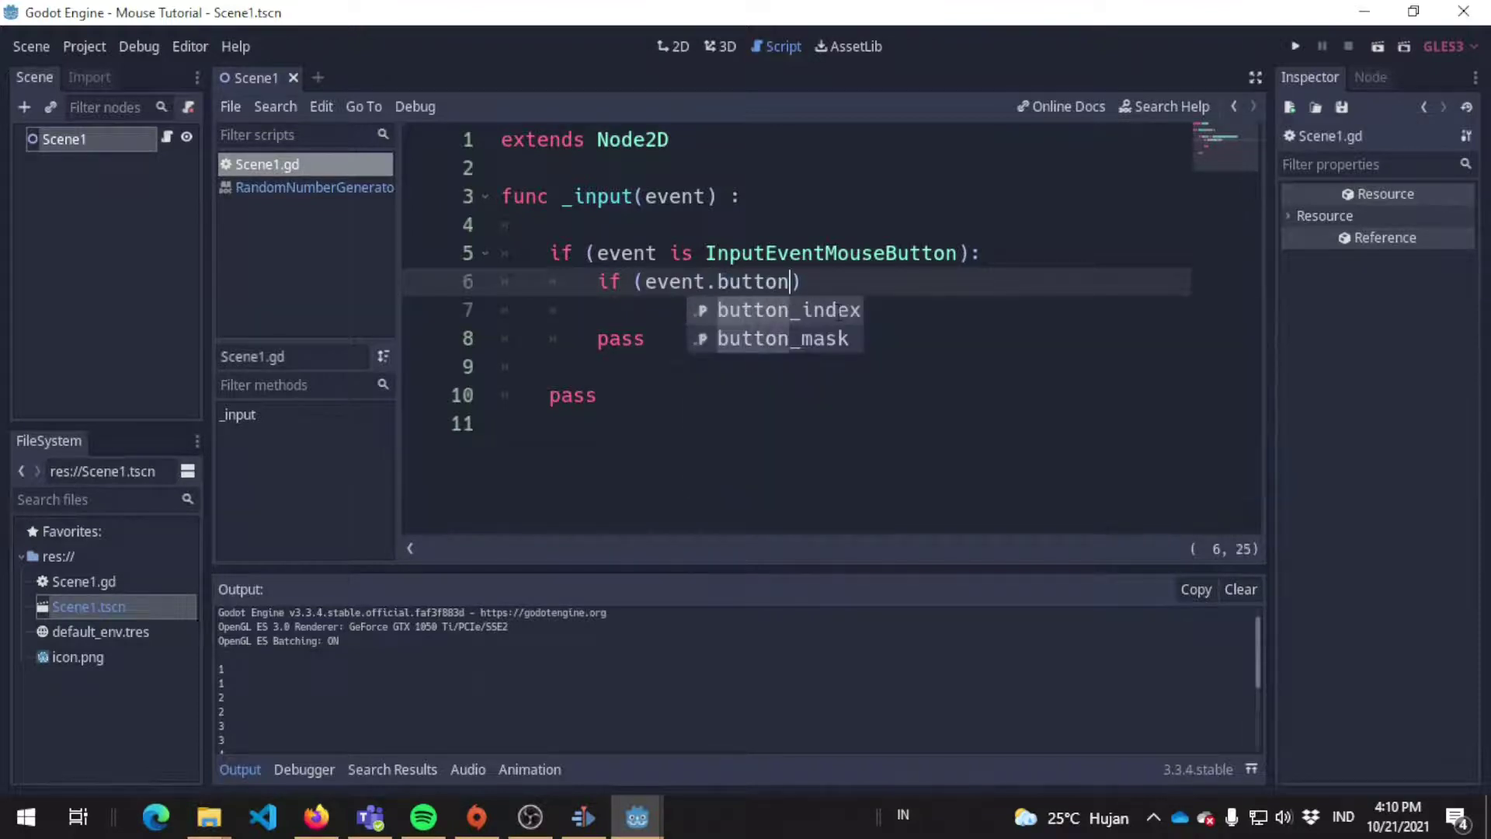
key("Return")
type("== BUTTON_")
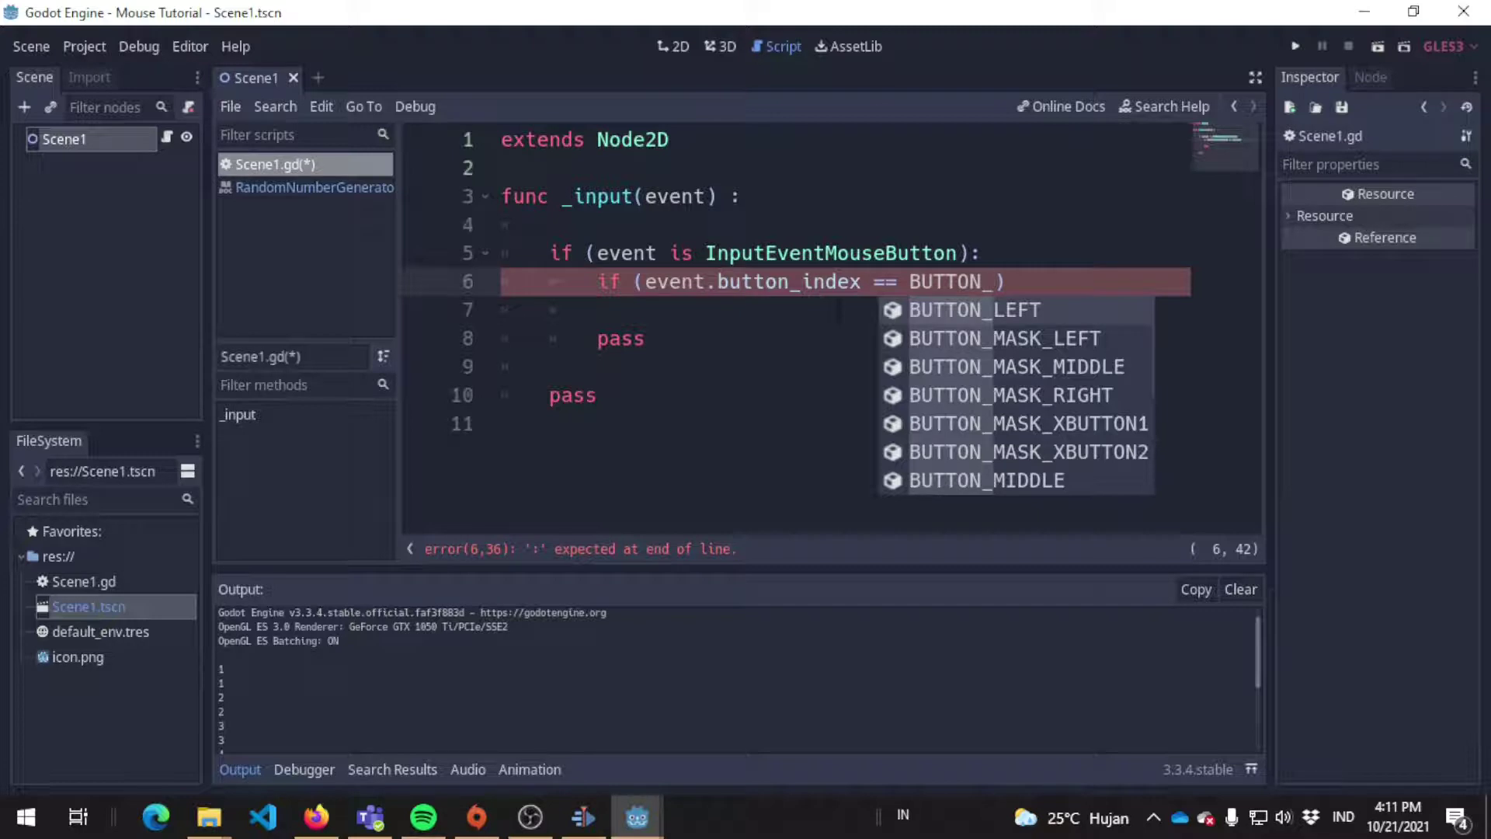
key("Return")
key("Right")
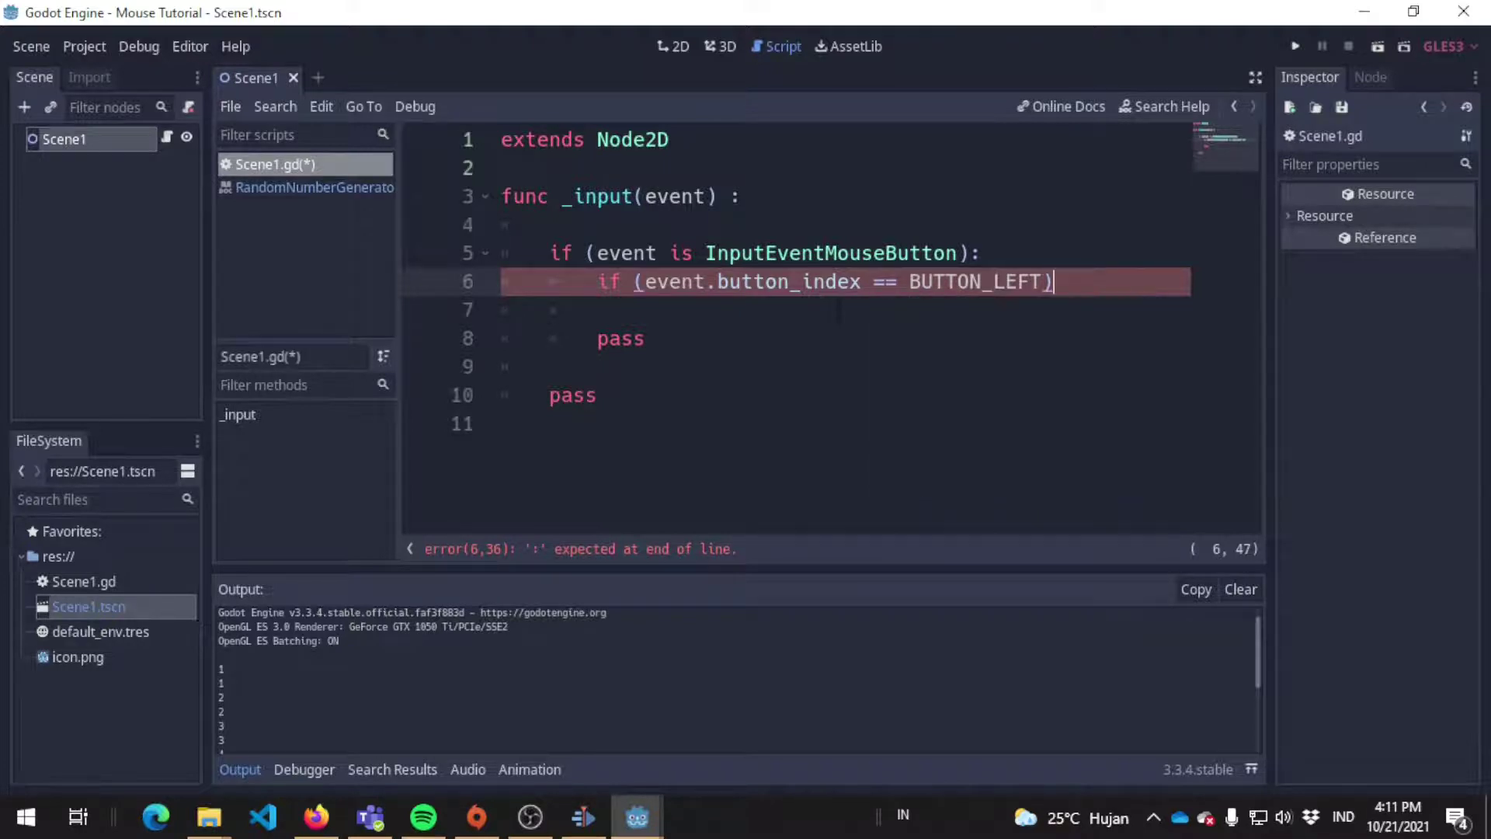
type(":")
key("Return")
type("print(\"click kiri")
key("ctrl+s")
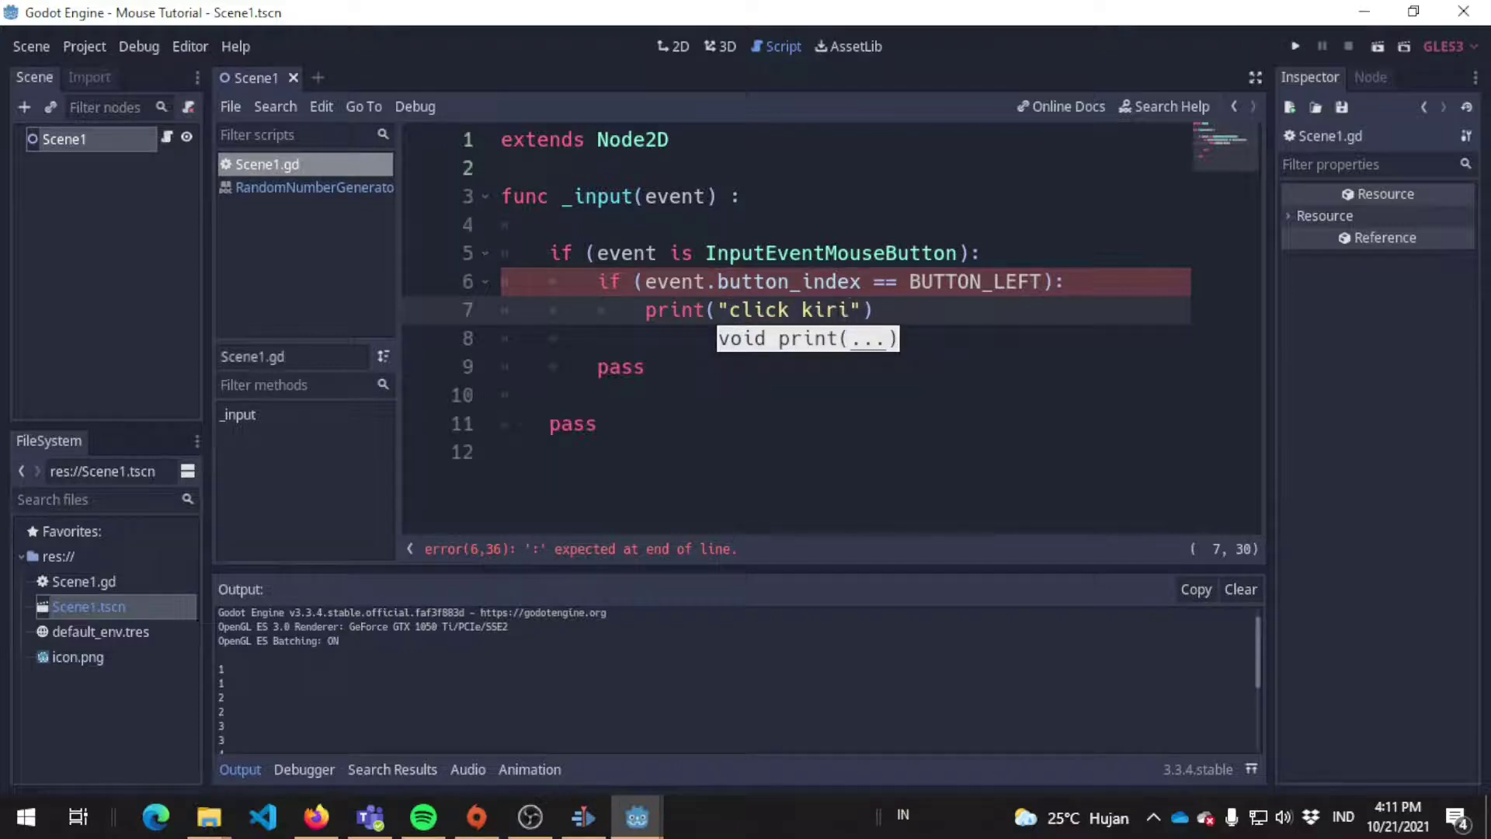
Step: Review the BUTTON_LEFT constant on line 6 and run the scene in its debug window
left_click(596, 423)
left_click(976, 329)
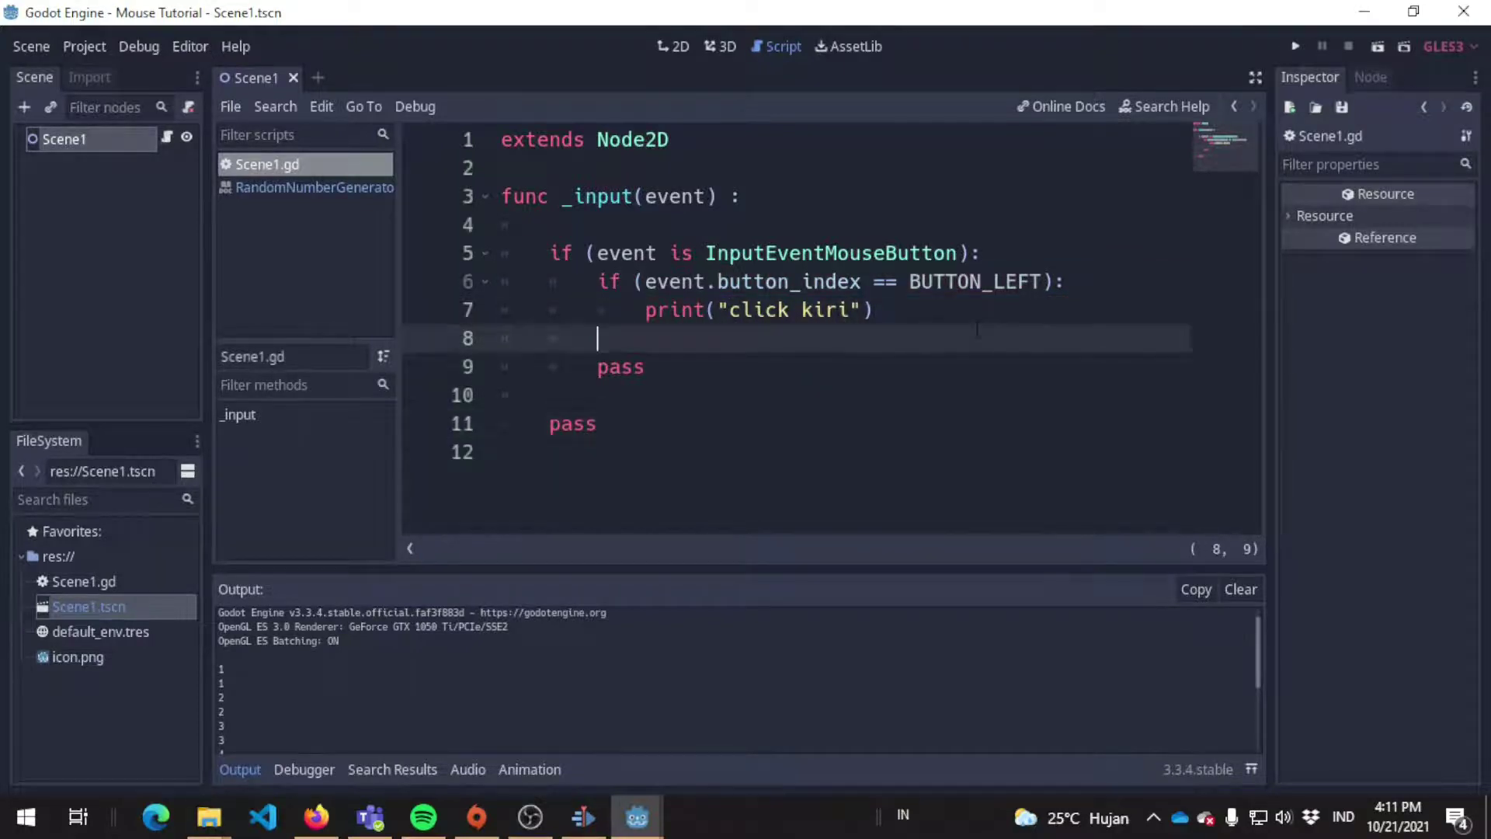
double_click(1017, 283)
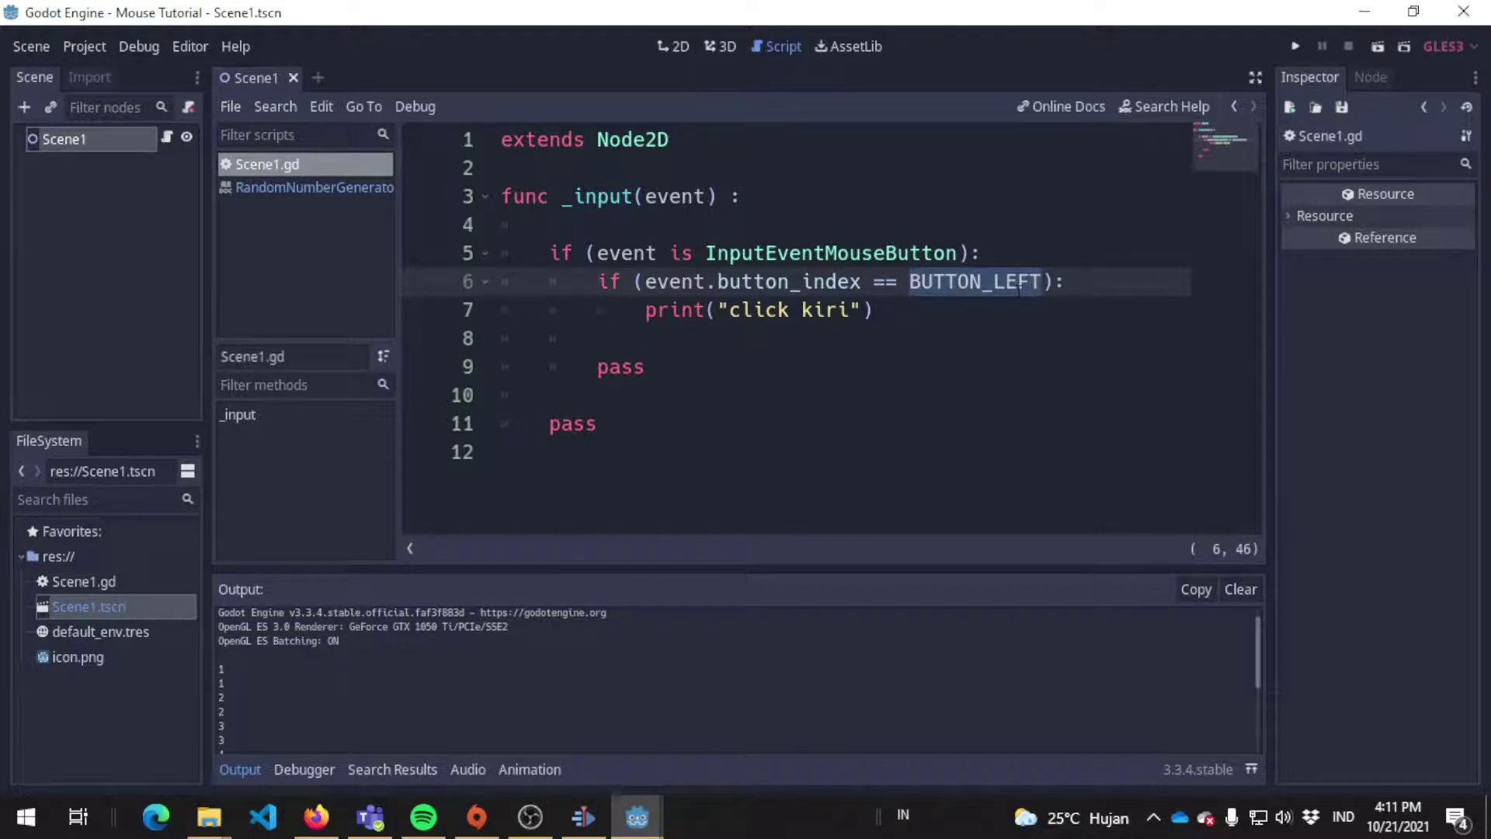
left_click(1019, 307)
left_click(993, 283)
double_click(993, 284)
left_click(979, 327)
left_click(971, 281)
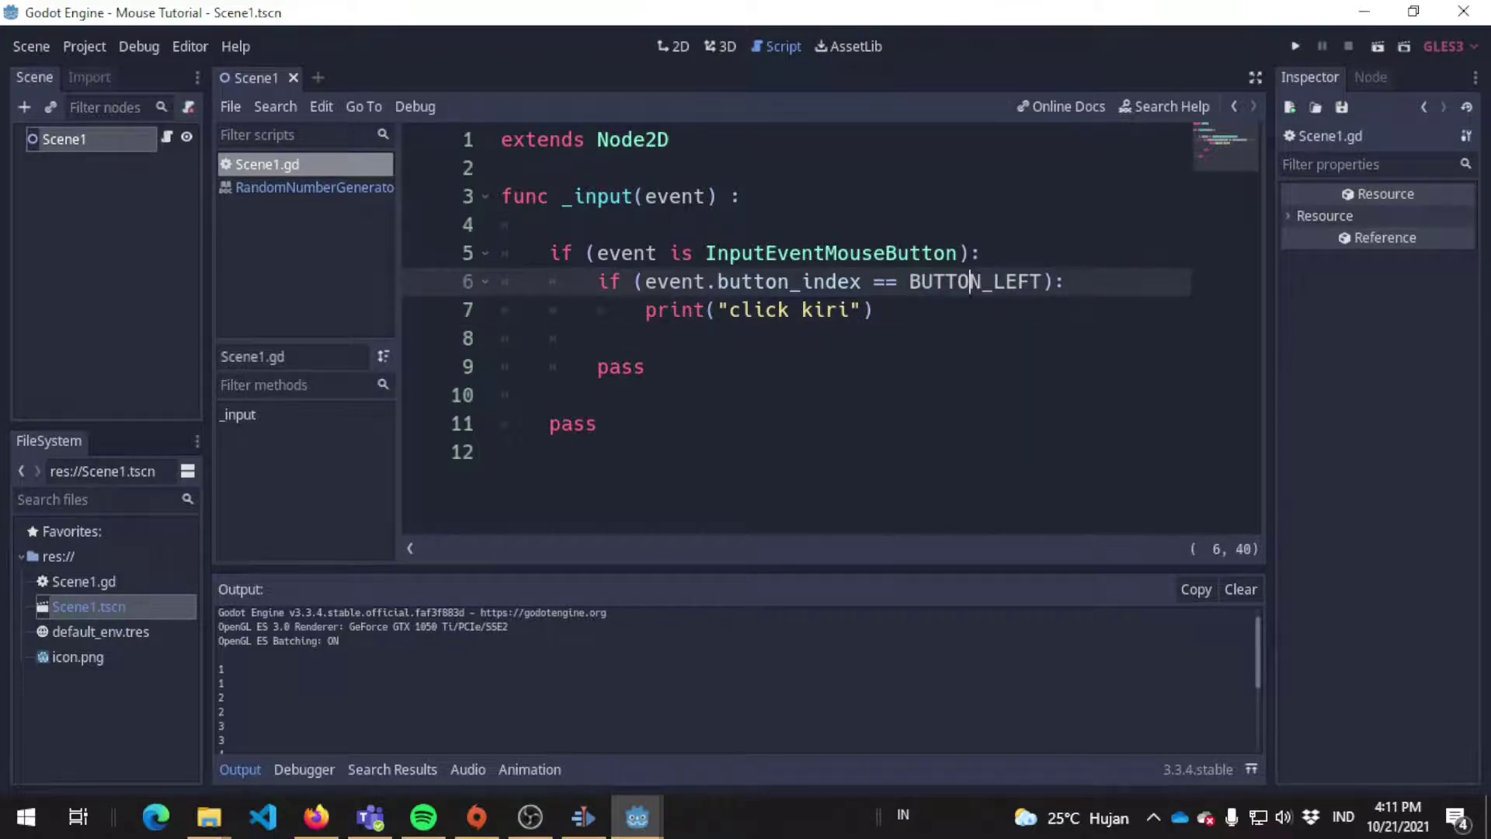
left_click(1294, 46)
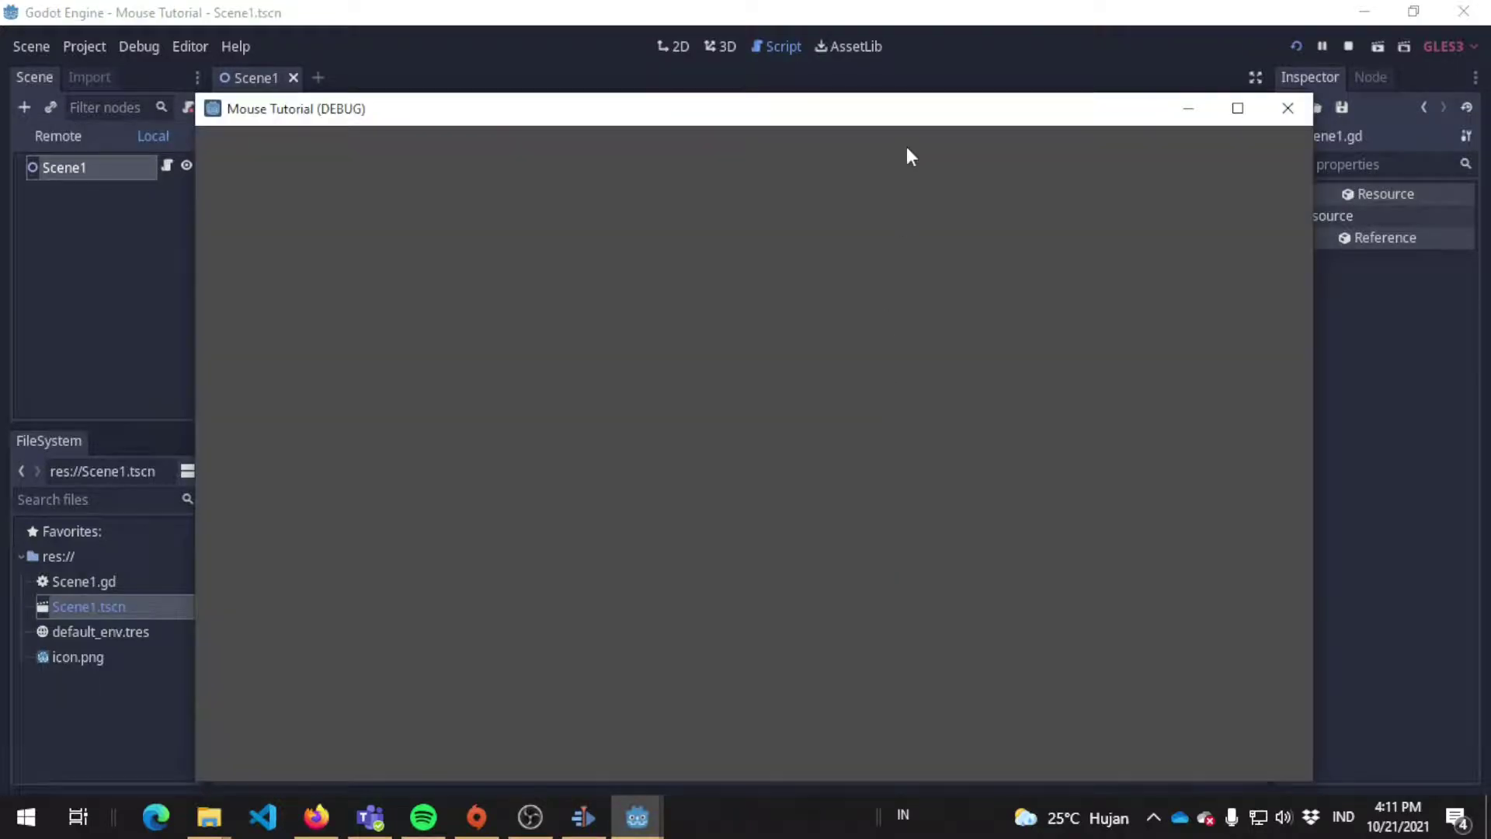
Step: Left-click several times in the game window to log "click kiri", then close it and save
left_click_drag(908, 109, 1107, 115)
left_click(924, 433)
left_click(792, 509)
left_click(968, 432)
left_click(969, 430)
left_click(970, 431)
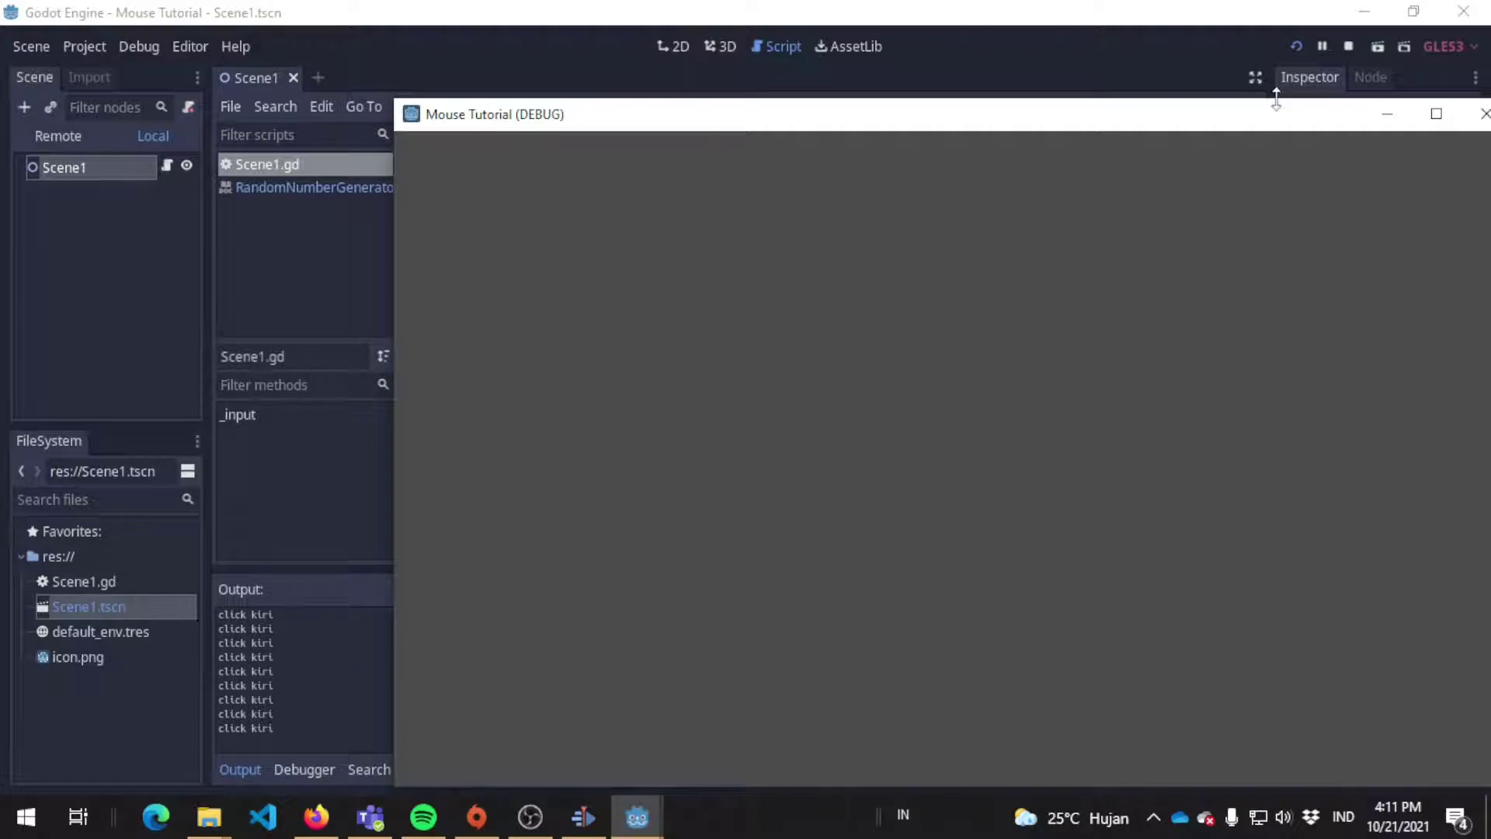
left_click_drag(1266, 109, 953, 129)
left_click(1174, 135)
left_click(965, 367)
key("ctrl+s")
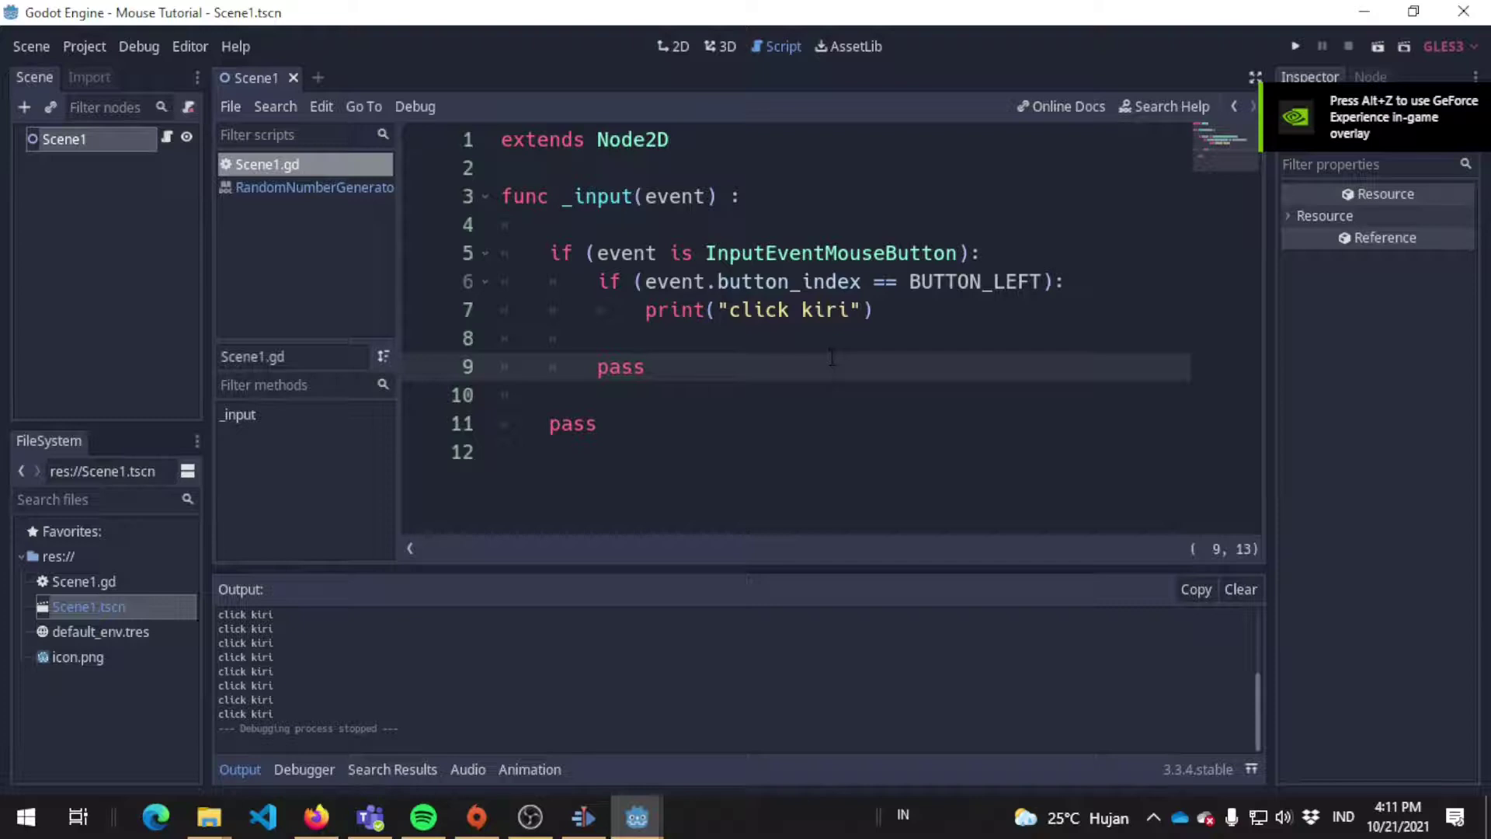
Step: Delete the blank line 8 under the print call and save the script
key("Up")
key("Left")
key("Left")
key("BackSpace")
key("ctrl+s")
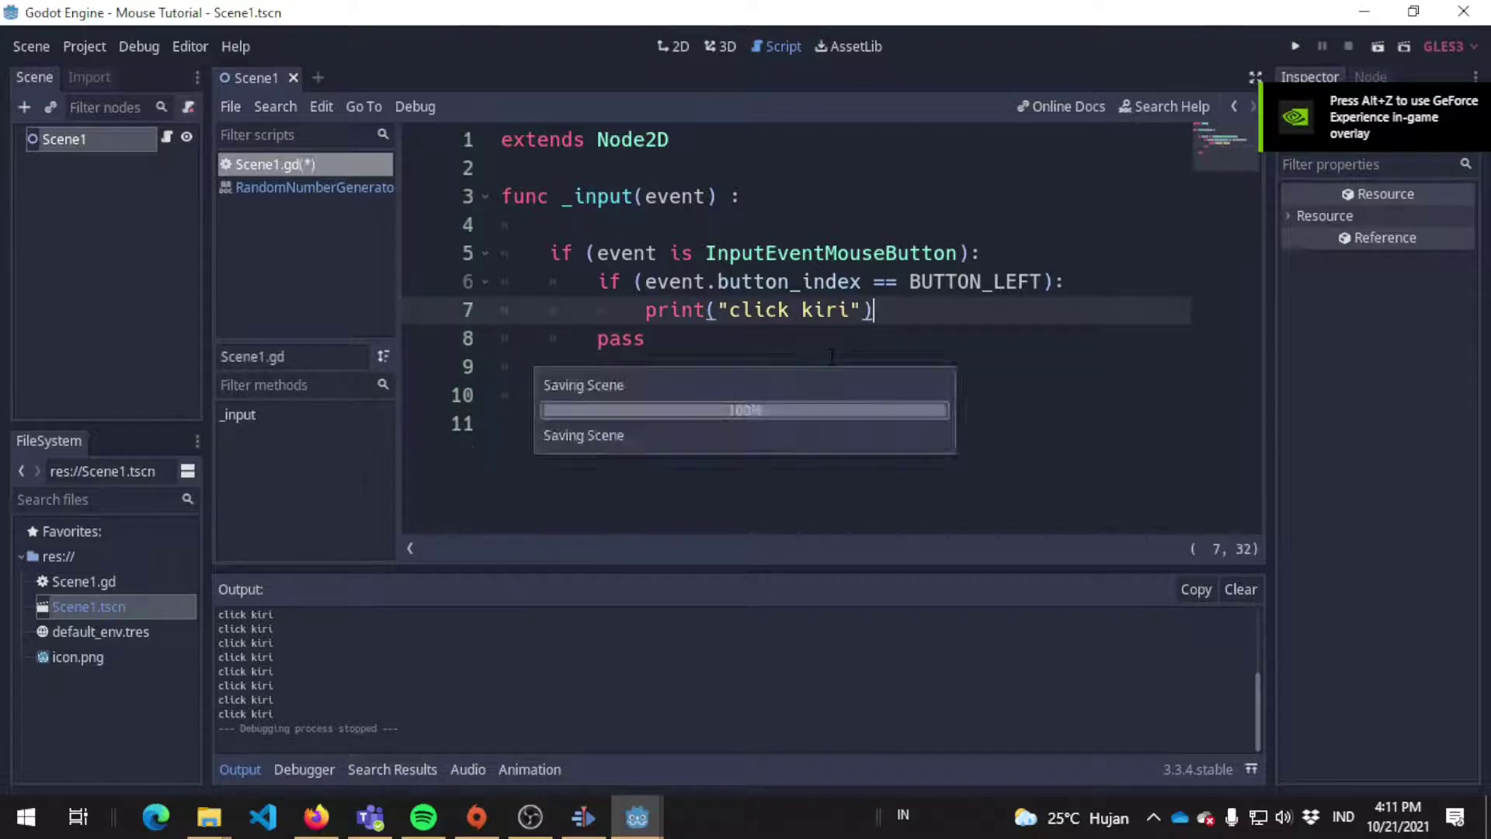
Step: View the InputEventMouseButton reference's properties list, then enable distraction-free mode
left_click(877, 253, "ctrl")
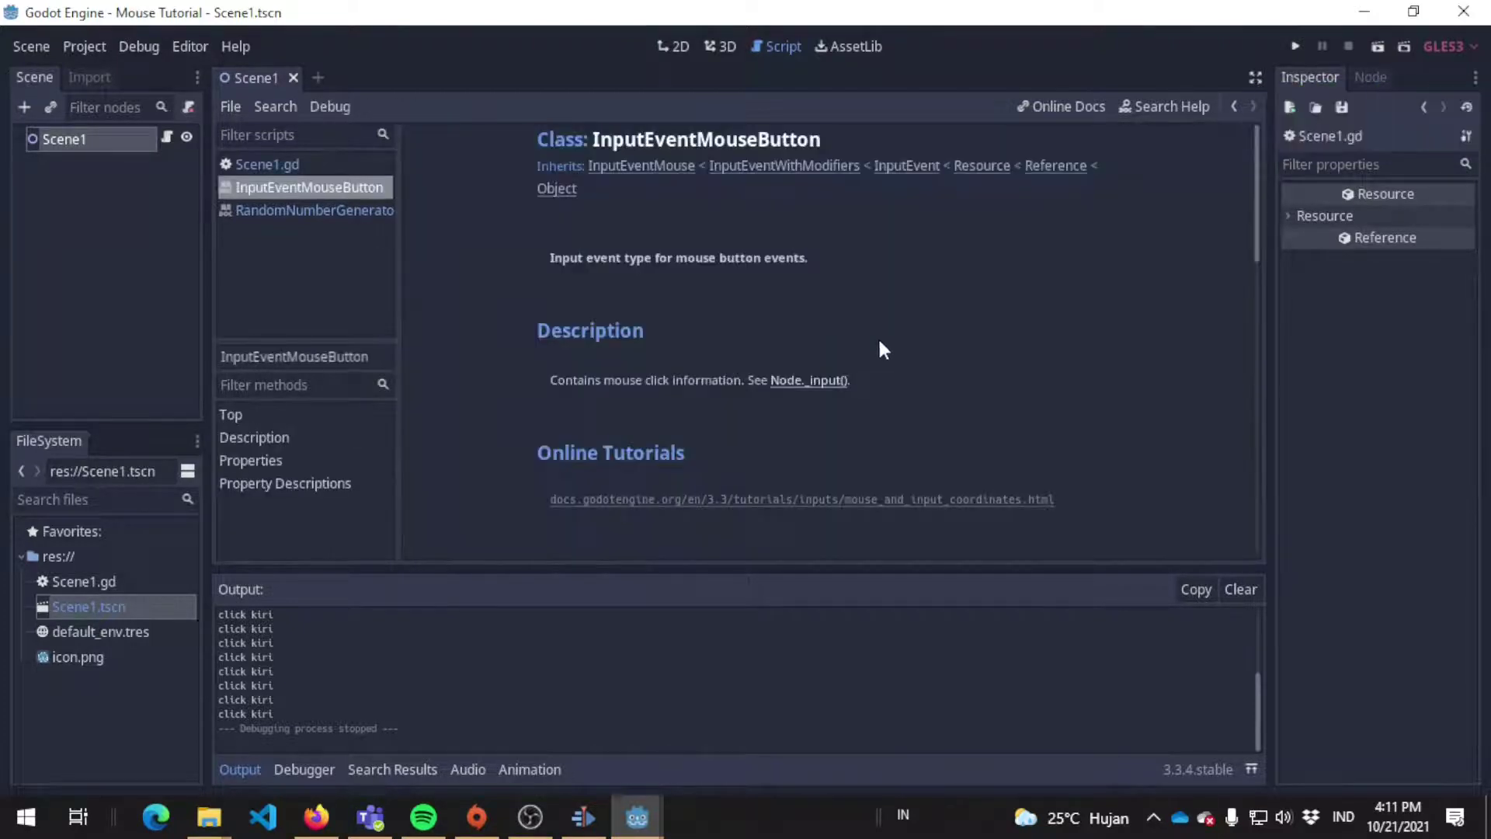
scroll(796, 365, "down", 5)
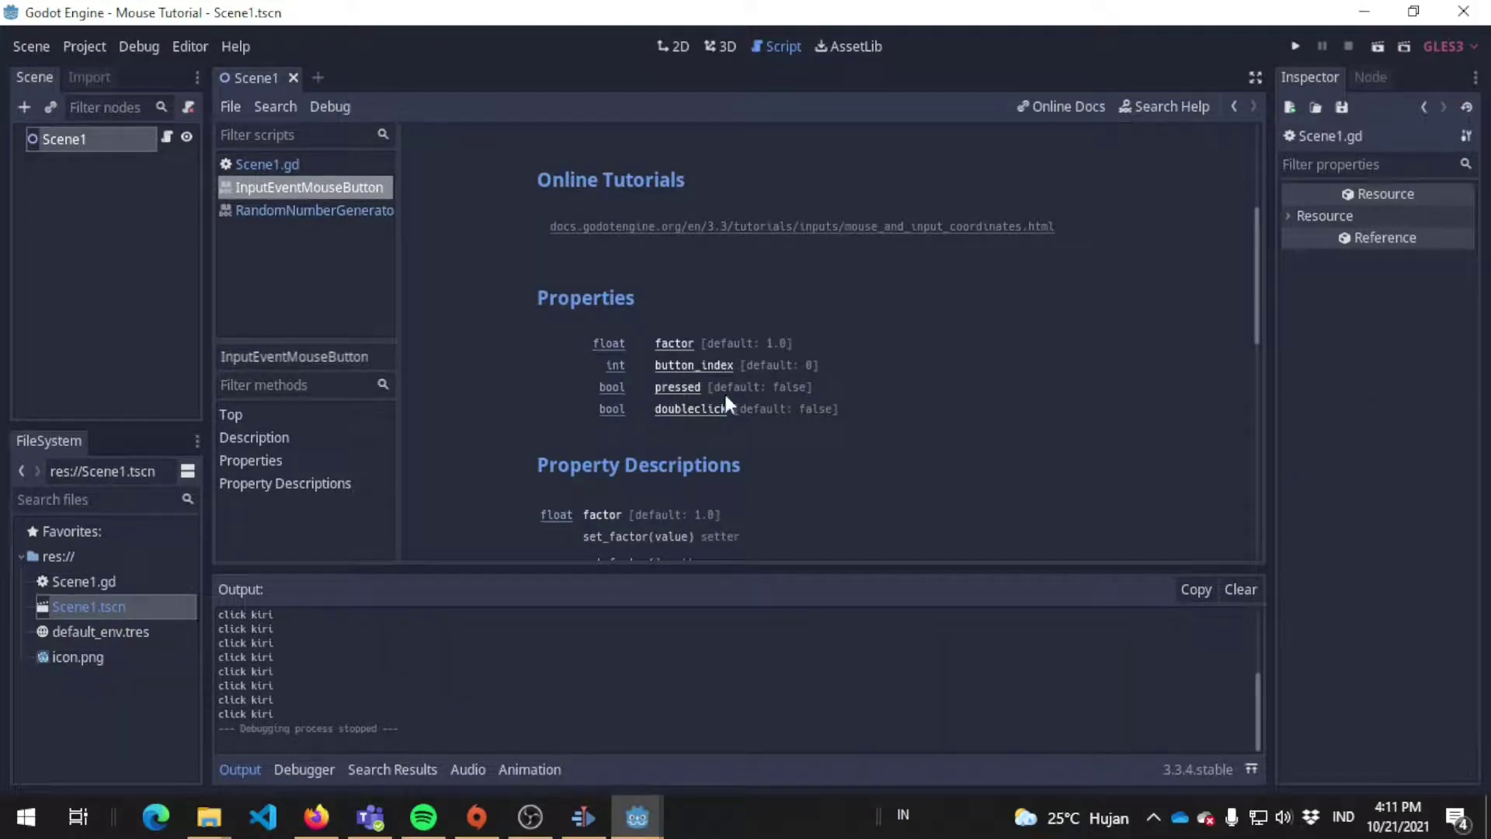
scroll(724, 390, "down", 1)
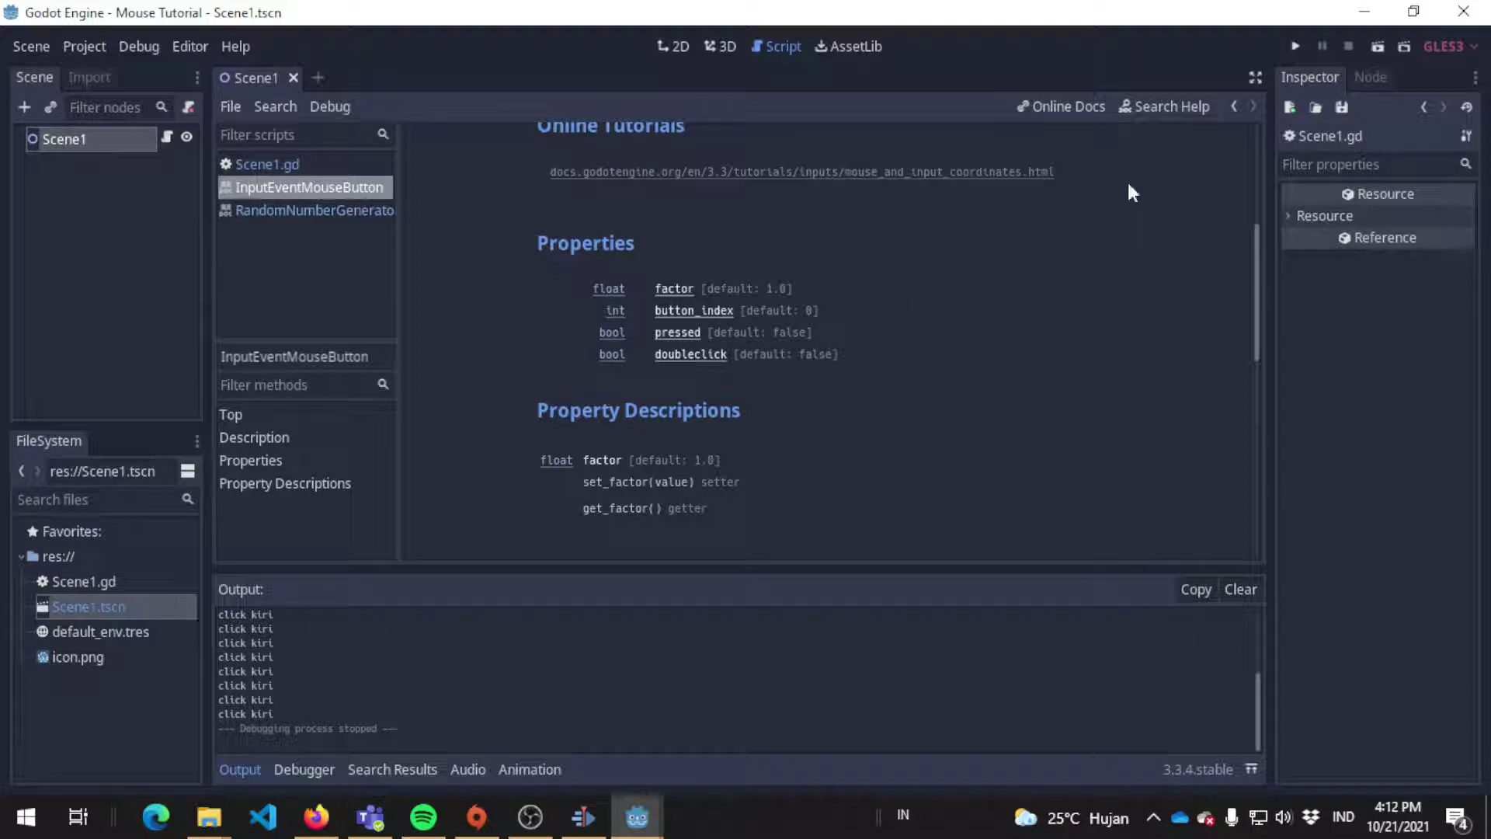
left_click(1253, 78)
Step: Add an if (event.doubleclick == true): branch printing "double click kiri" under the BUTTON_LEFT check
left_click(93, 163)
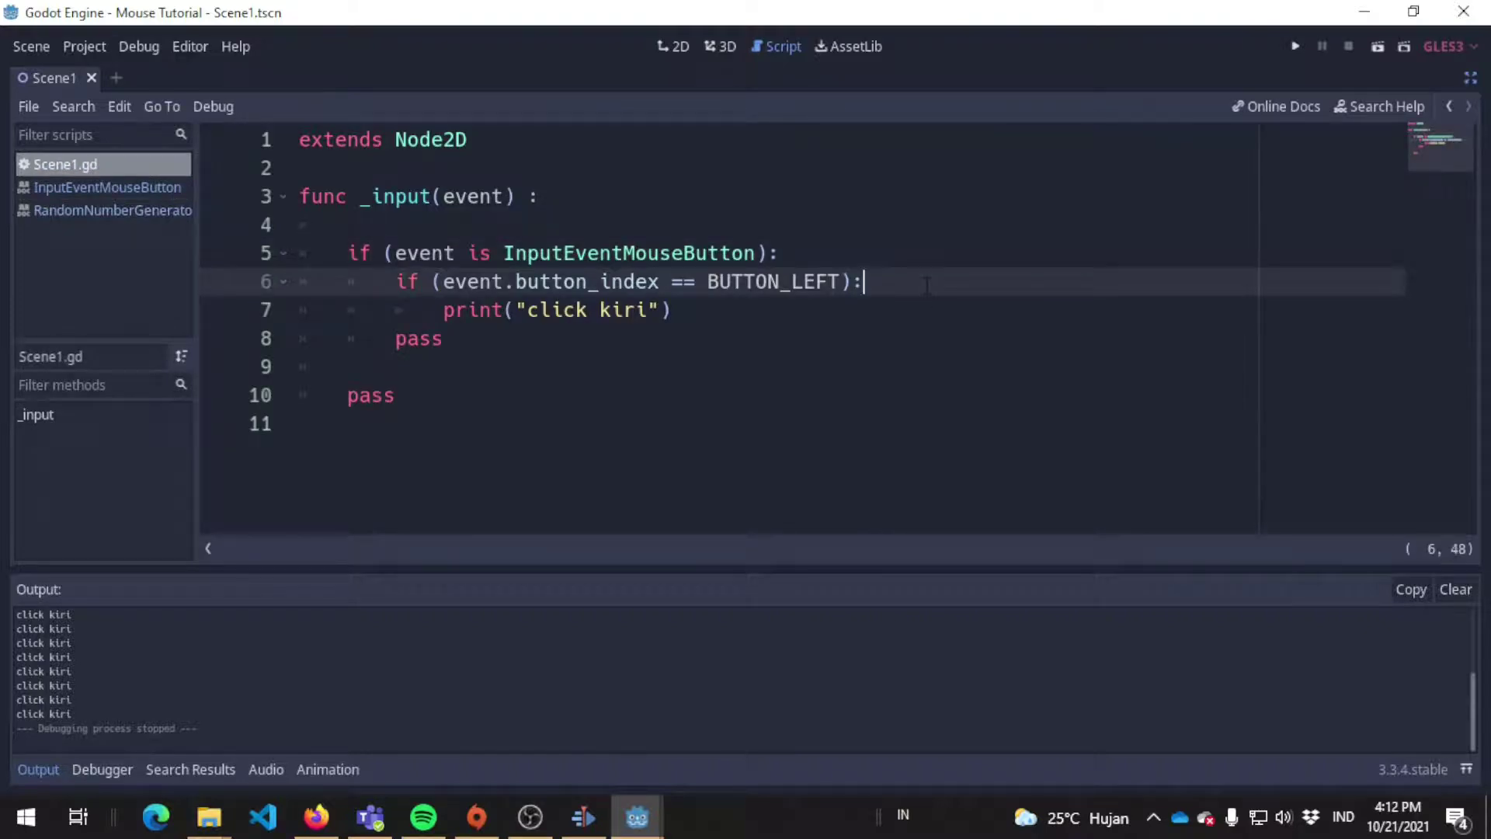
key("Return")
key("Return")
type("if (event.dou")
key("Return")
type("== true)")
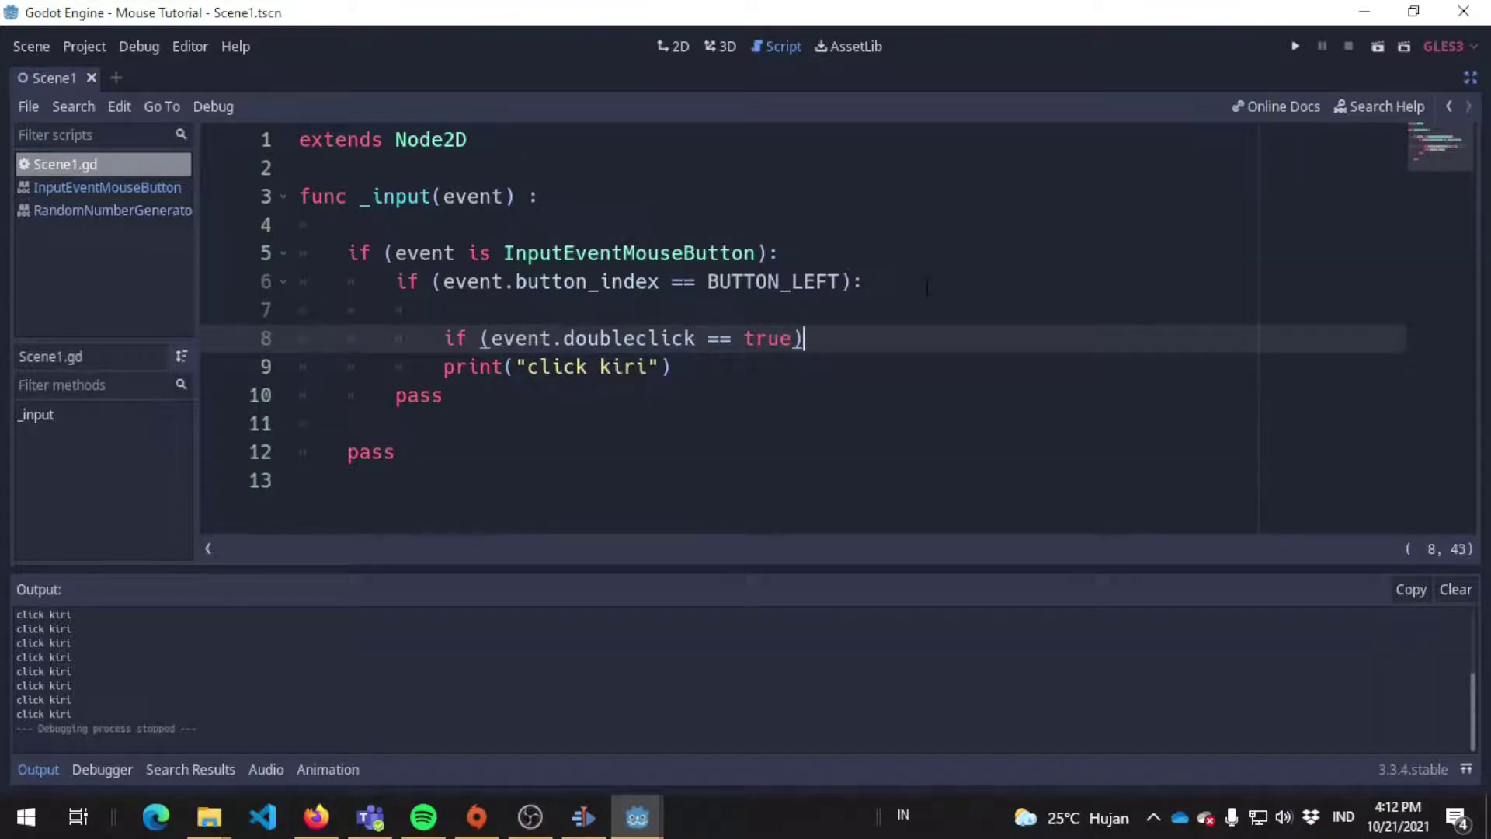
type(":")
key("Return")
type("prin")
key("Return")
type("\"double click kiri")
key("Up")
key("Up")
key("BackSpace")
key("BackSpace")
key("BackSpace")
key("BackSpace")
Step: Add an else : branch after the "double click kiri" print
key("Down")
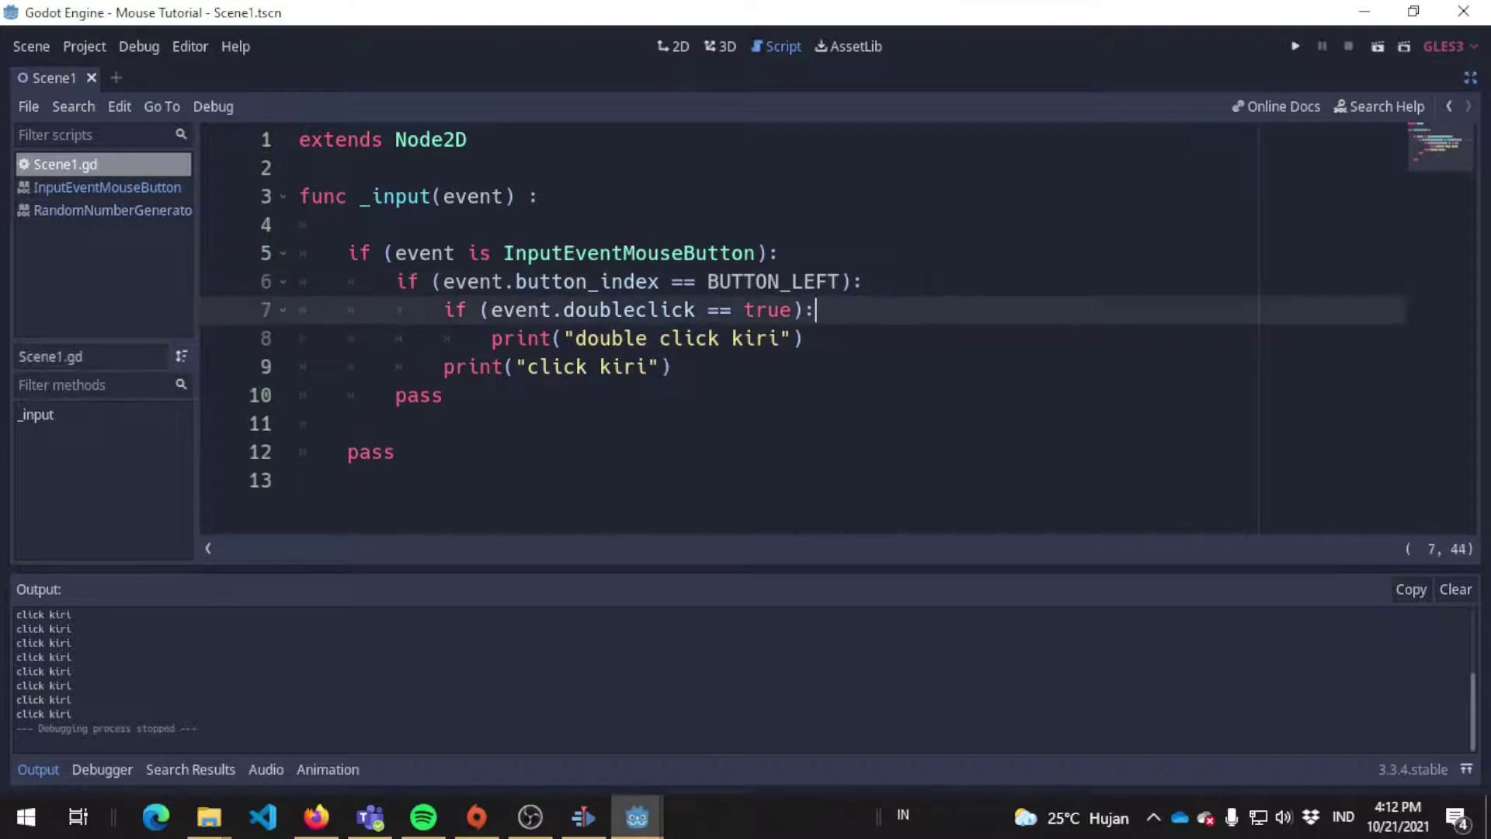
key("Down")
key("Down")
key("ctrl+k")
key("ctrl+l")
key("Return")
key("Right")
key("Right")
key("Right")
key("Right")
key("Right")
key("Return")
type("els")
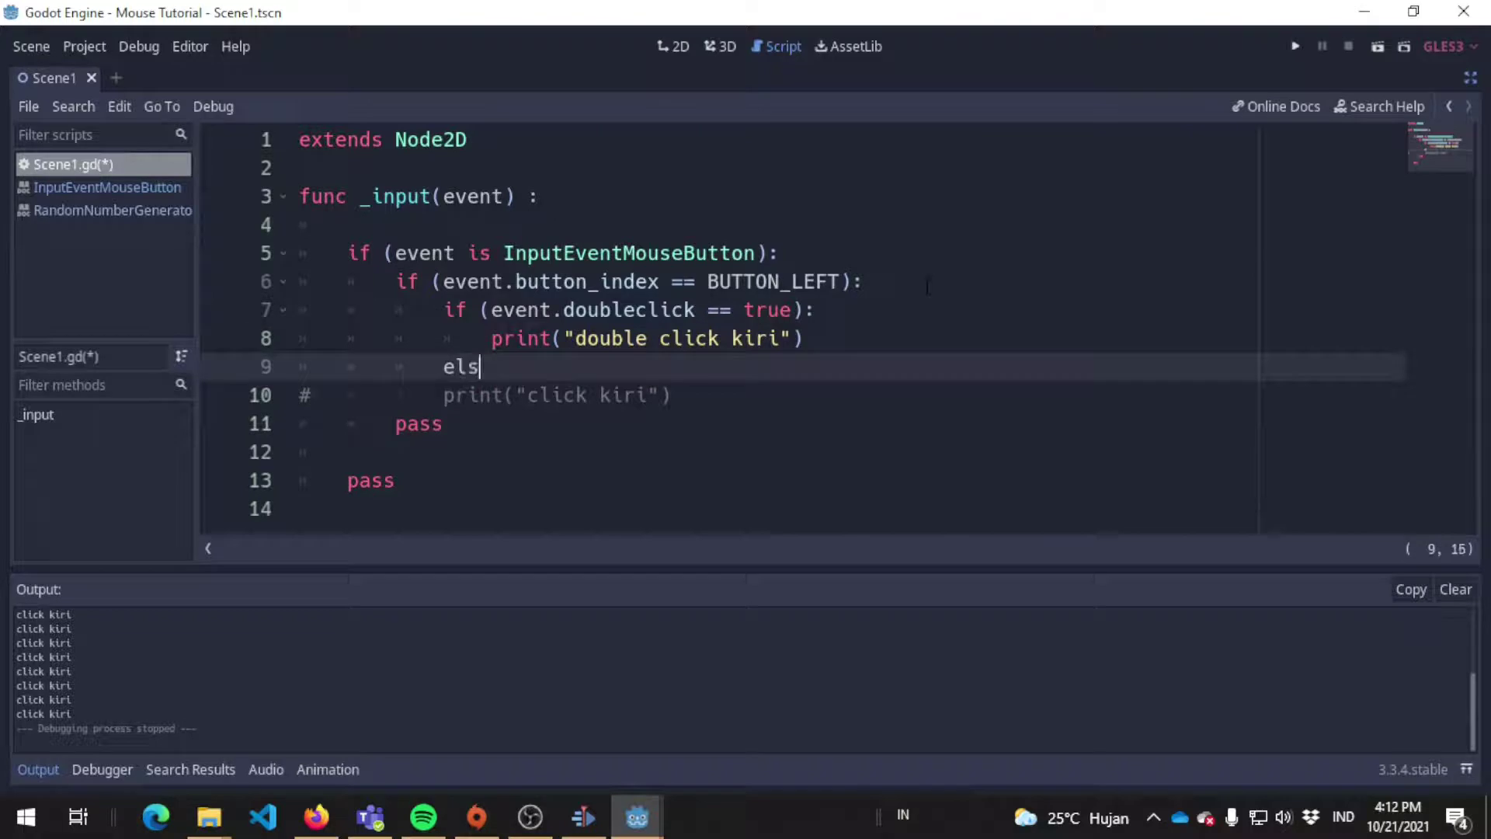
type("e :")
key("Return")
Step: Uncomment and indent the "click kiri" print under else, then save the script
key("Down")
key("Left")
key("Left")
key("Left")
key("ctrl+k")
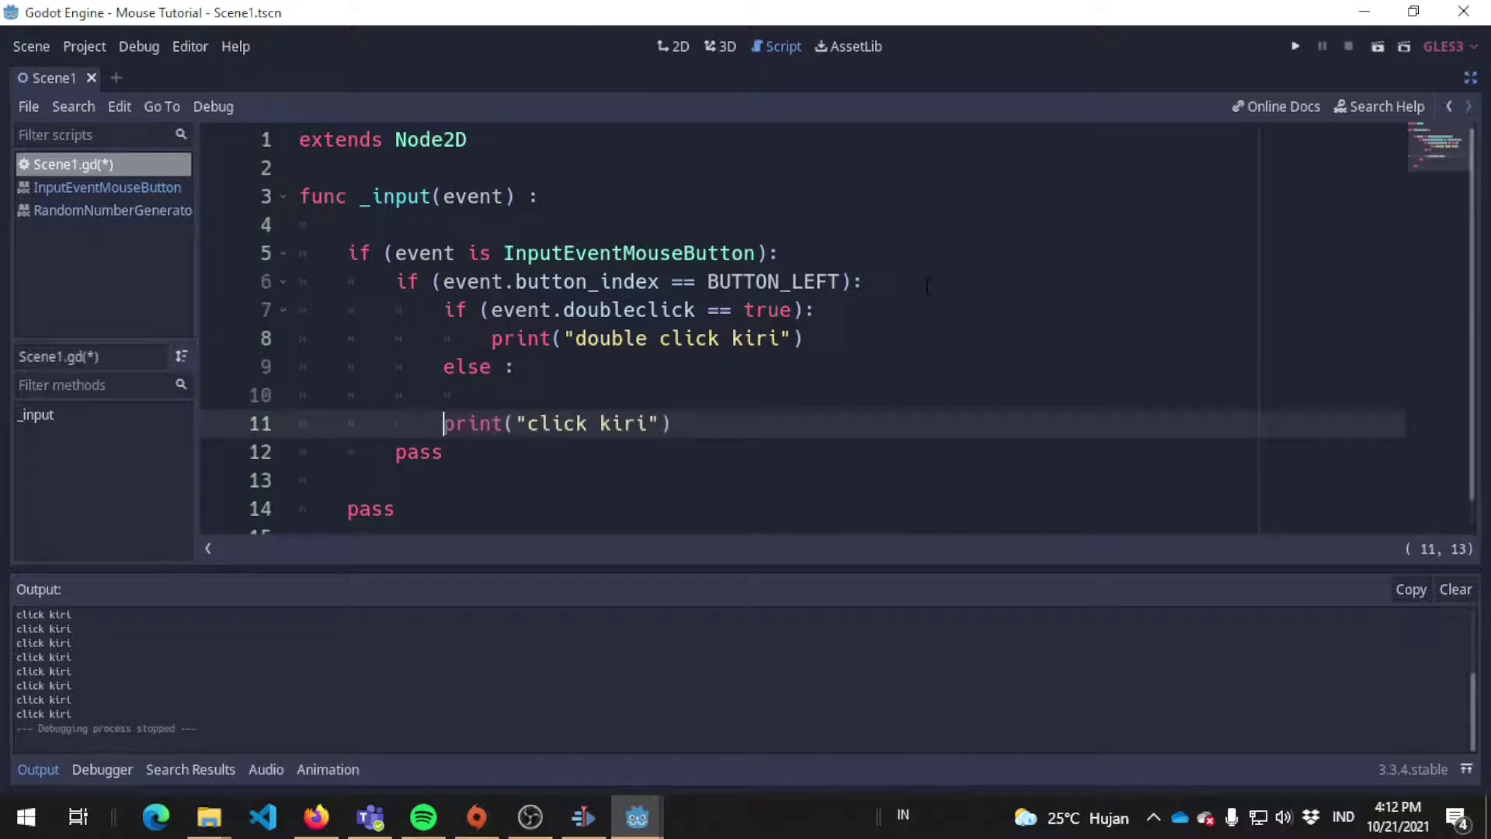
key("Up")
key("Left")
key("Left")
key("Left")
key("BackSpace")
key("Down")
key("Tab")
key("ctrl+s")
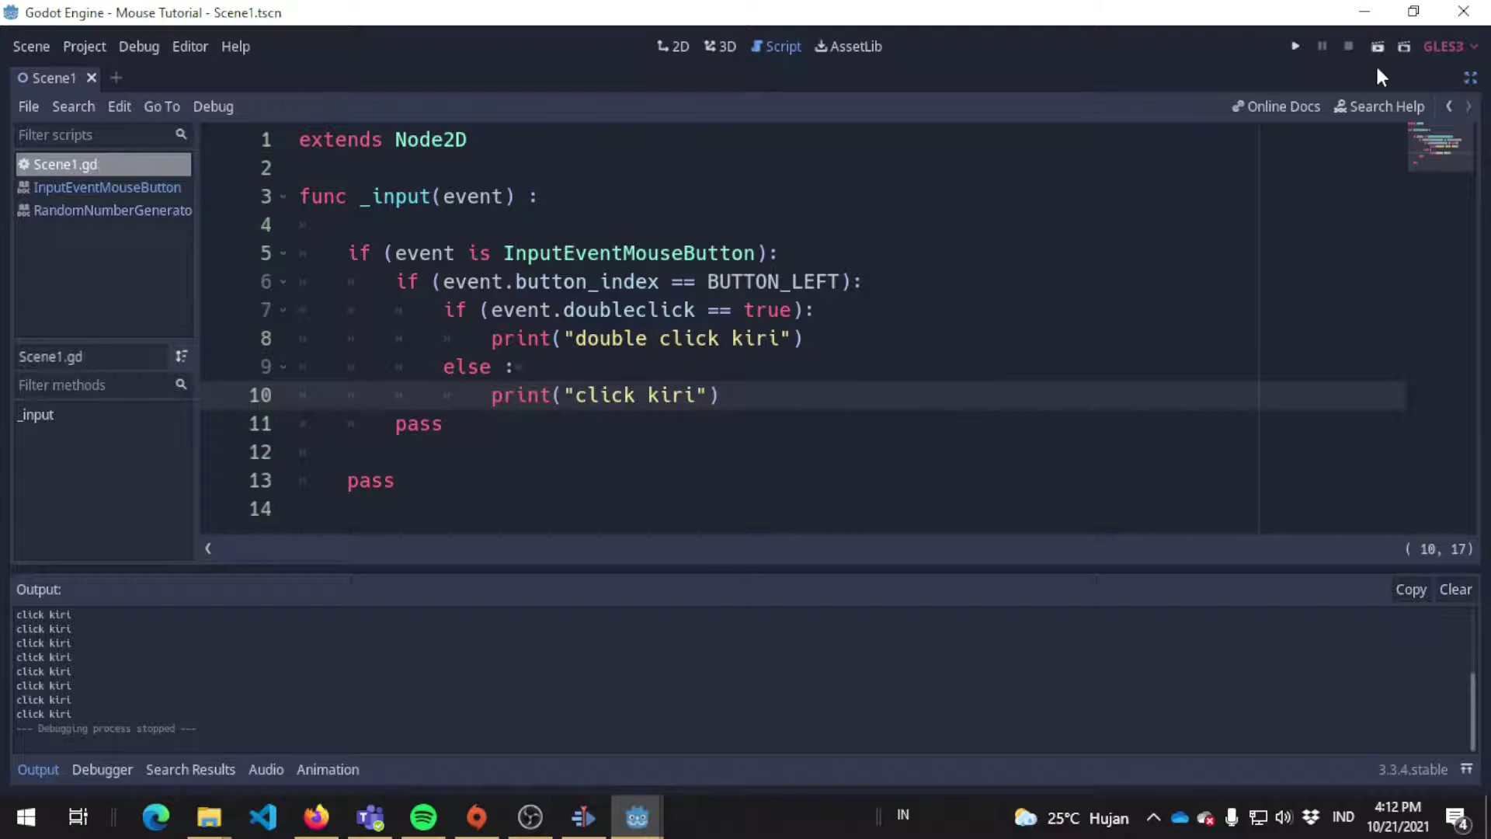
Step: Run the game and single- and double-click in it to log "click kiri" and "double click kiri"
left_click(1295, 48)
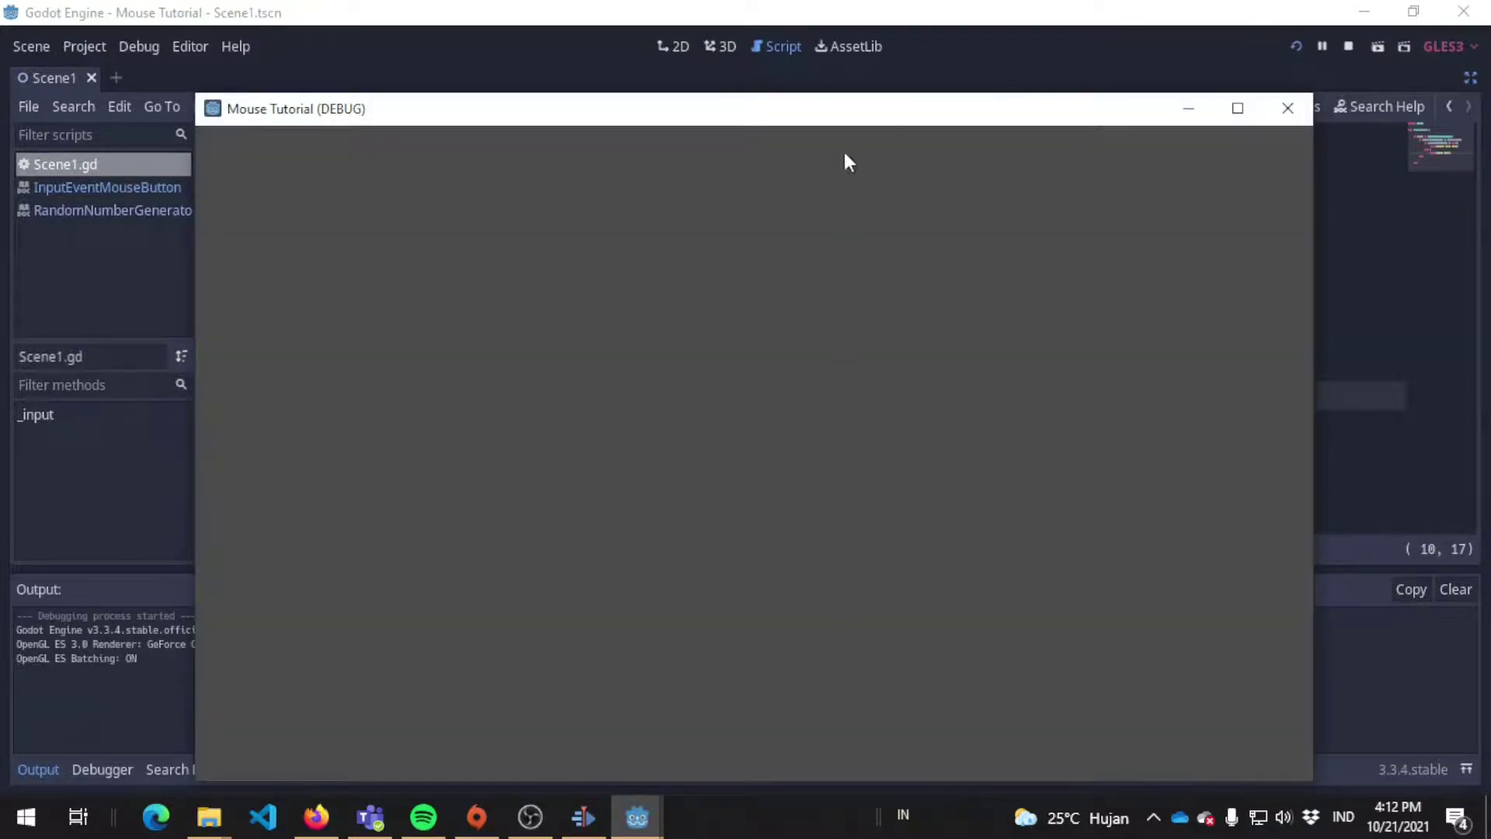
left_click_drag(877, 114, 1021, 73)
left_click(966, 315)
left_click(922, 531)
left_click(892, 334)
double_click(899, 331)
left_click(899, 337)
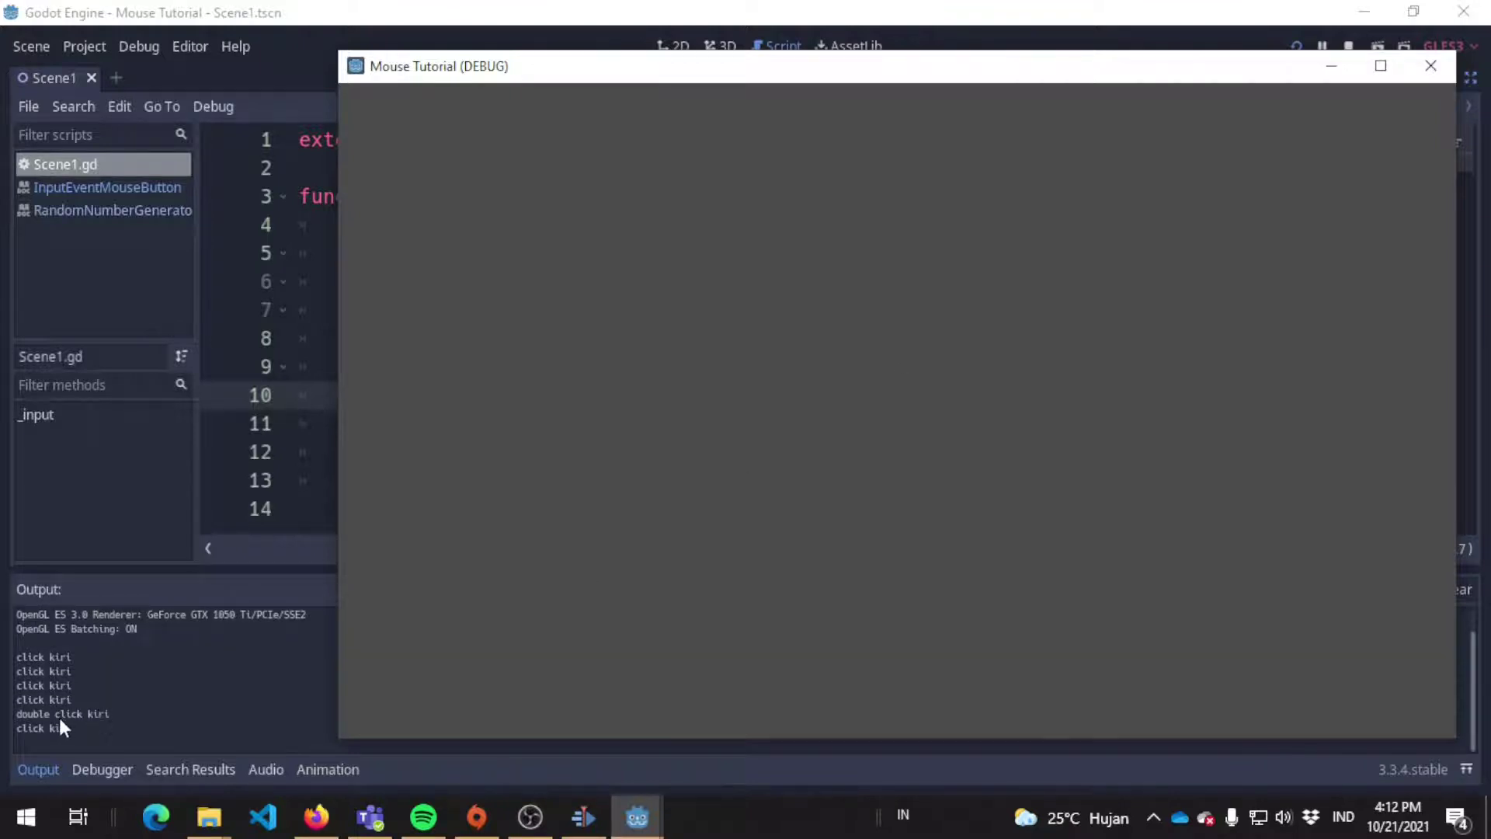
left_click(893, 403)
double_click(891, 409)
left_click(887, 414)
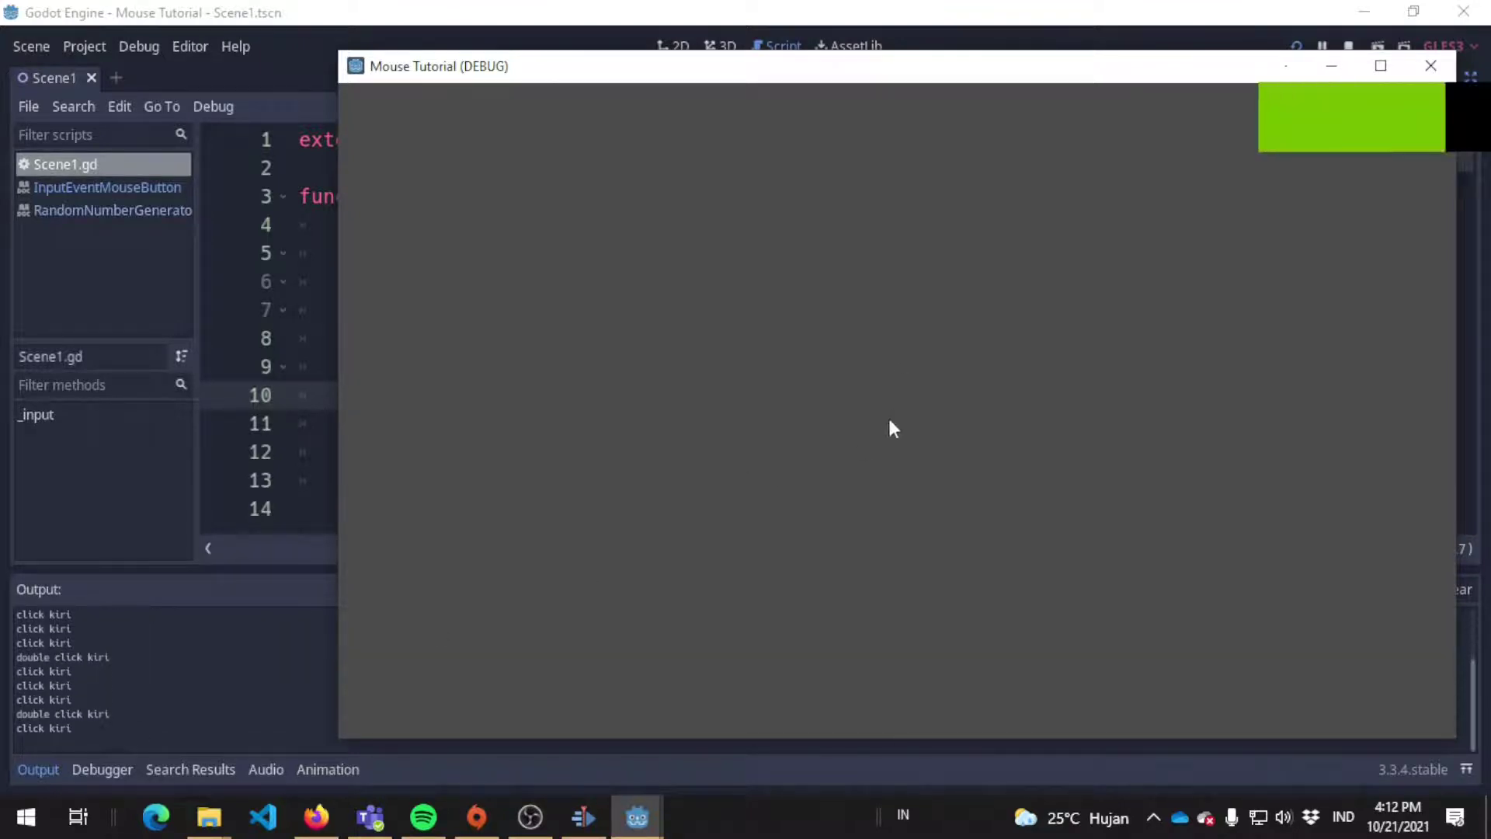
left_click(858, 458)
double_click(799, 488)
left_click(747, 517)
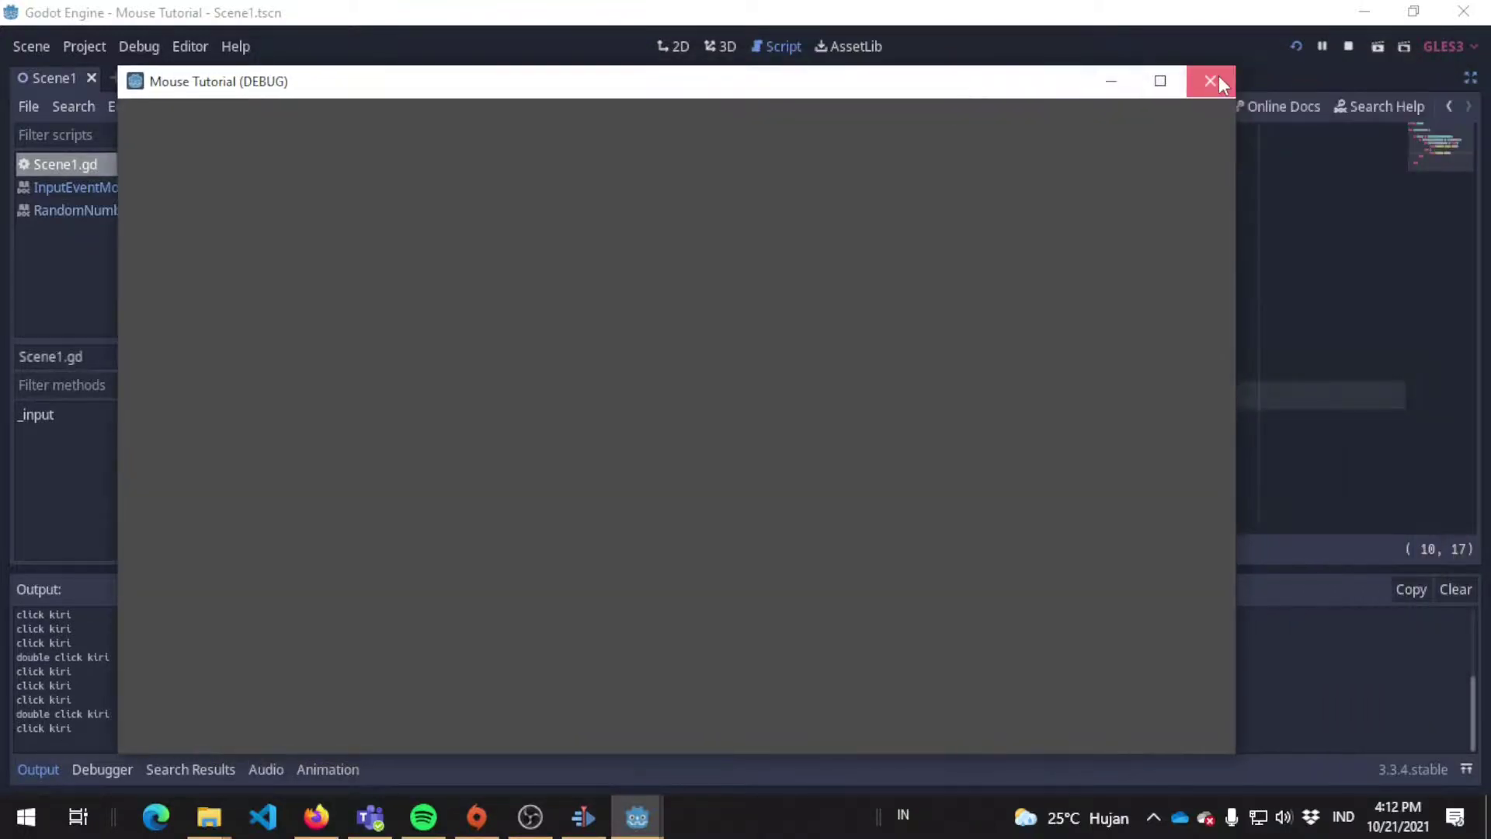
Step: Close the game window and go back to the InputEvent docs in Firefox
left_click(1218, 80)
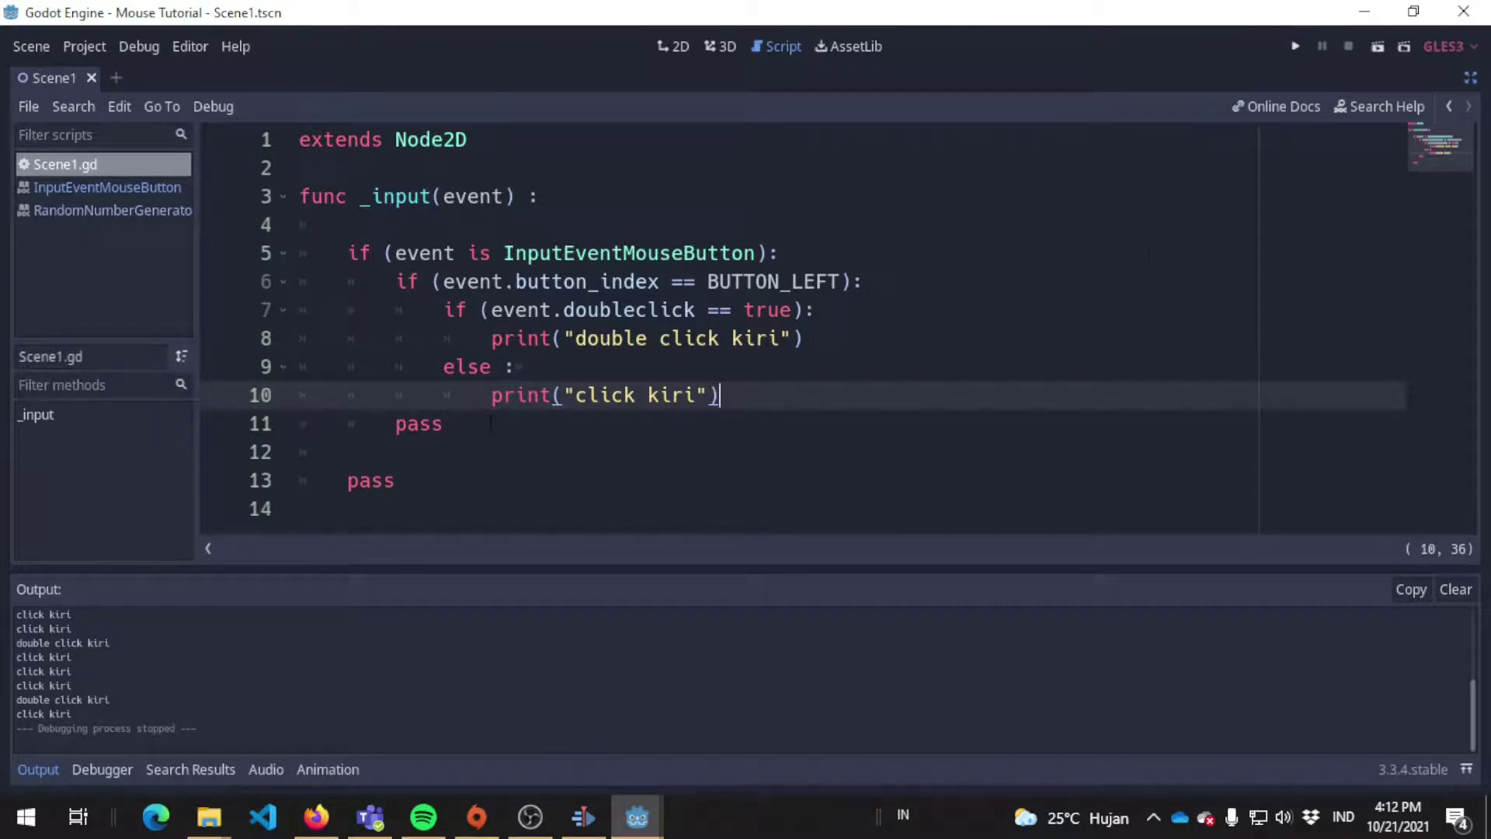
key("alt+Tab")
key("Tab")
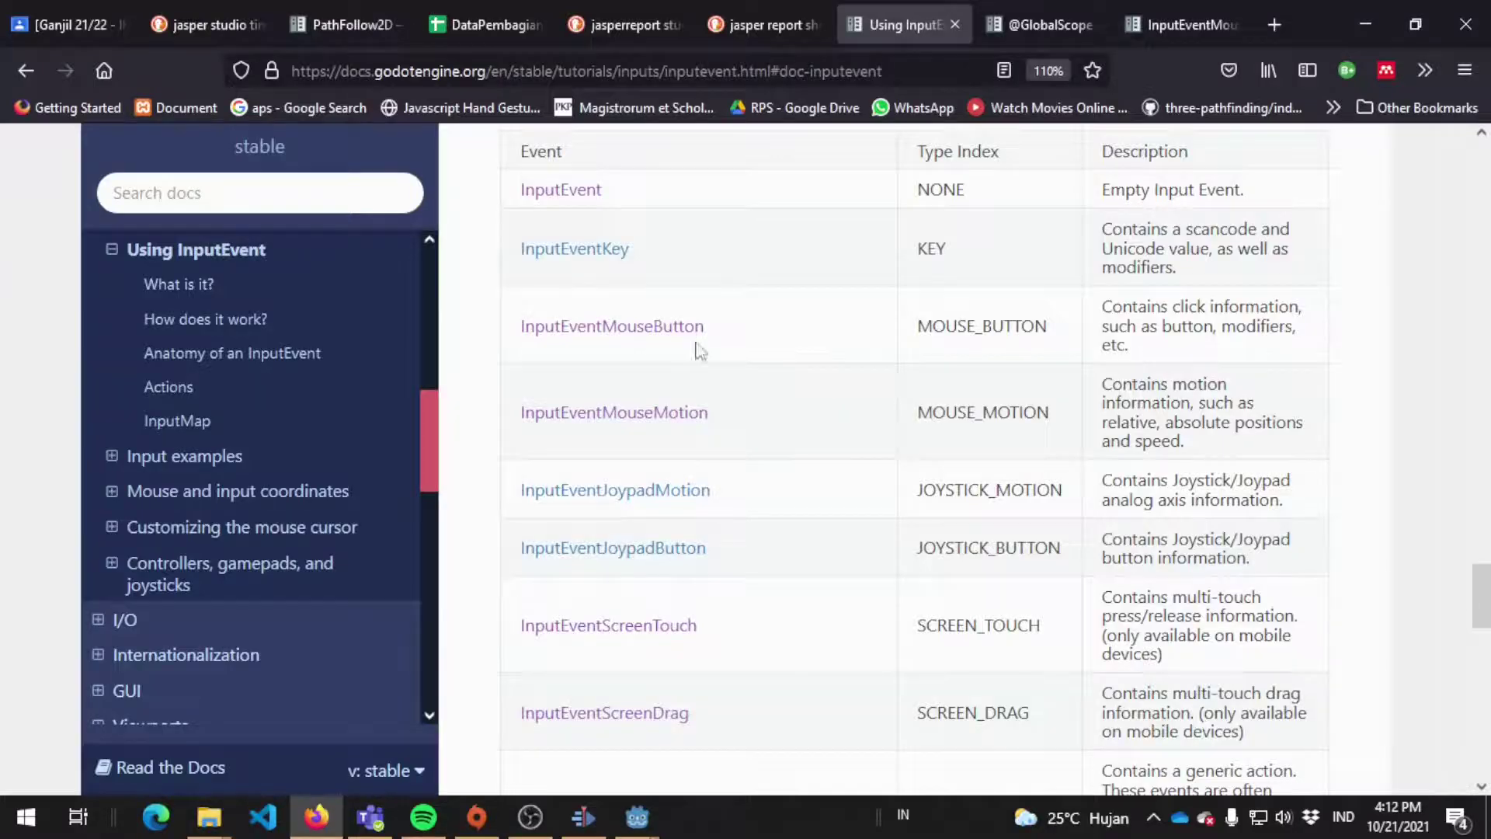
Step: Open the InputEventMouseButton docs page in a new tab and scroll through its properties
right_click(656, 333)
left_click(758, 347)
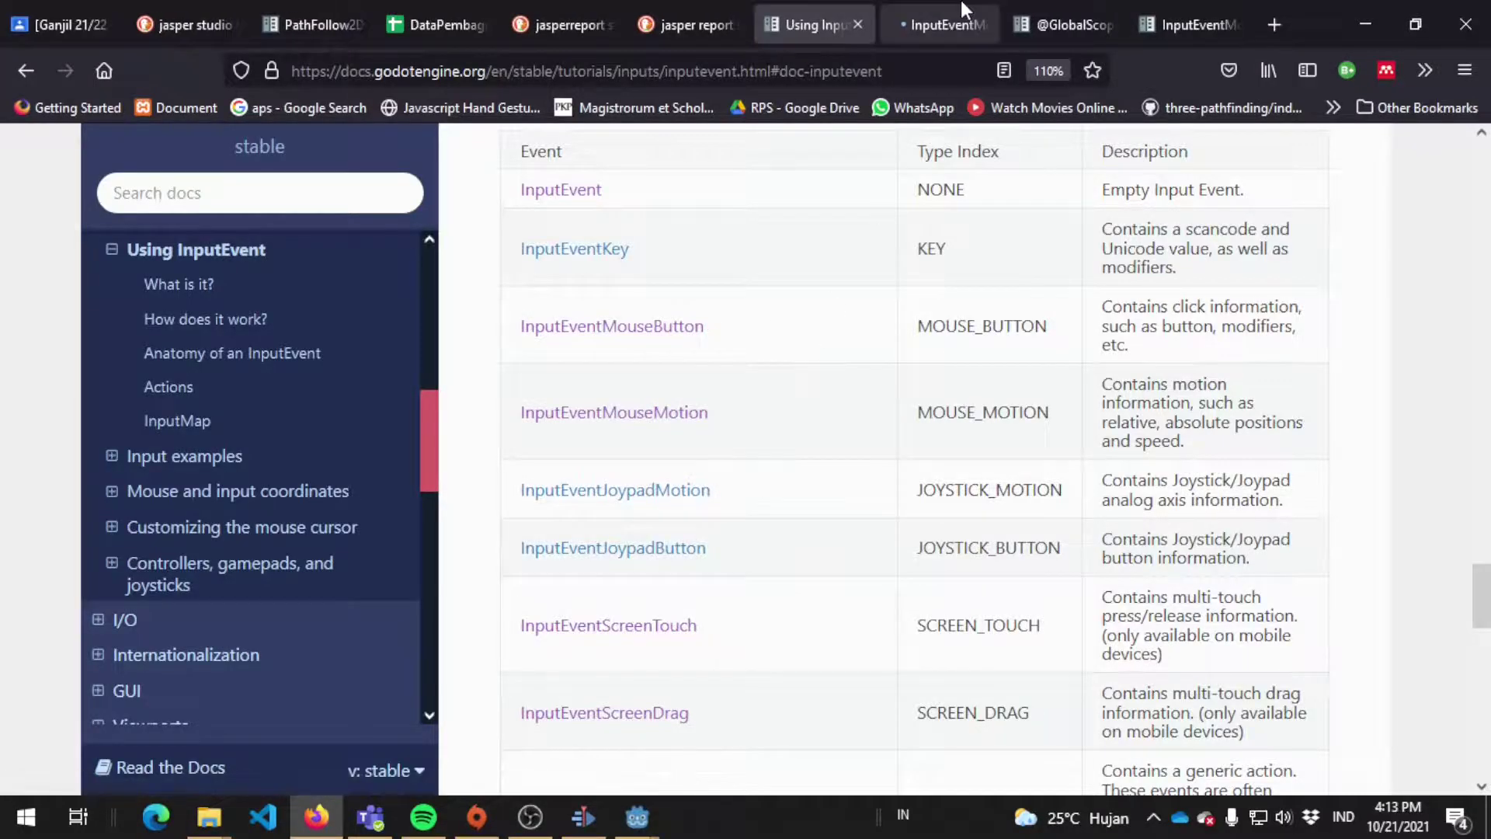
left_click(962, 10)
scroll(818, 322, "down", 5)
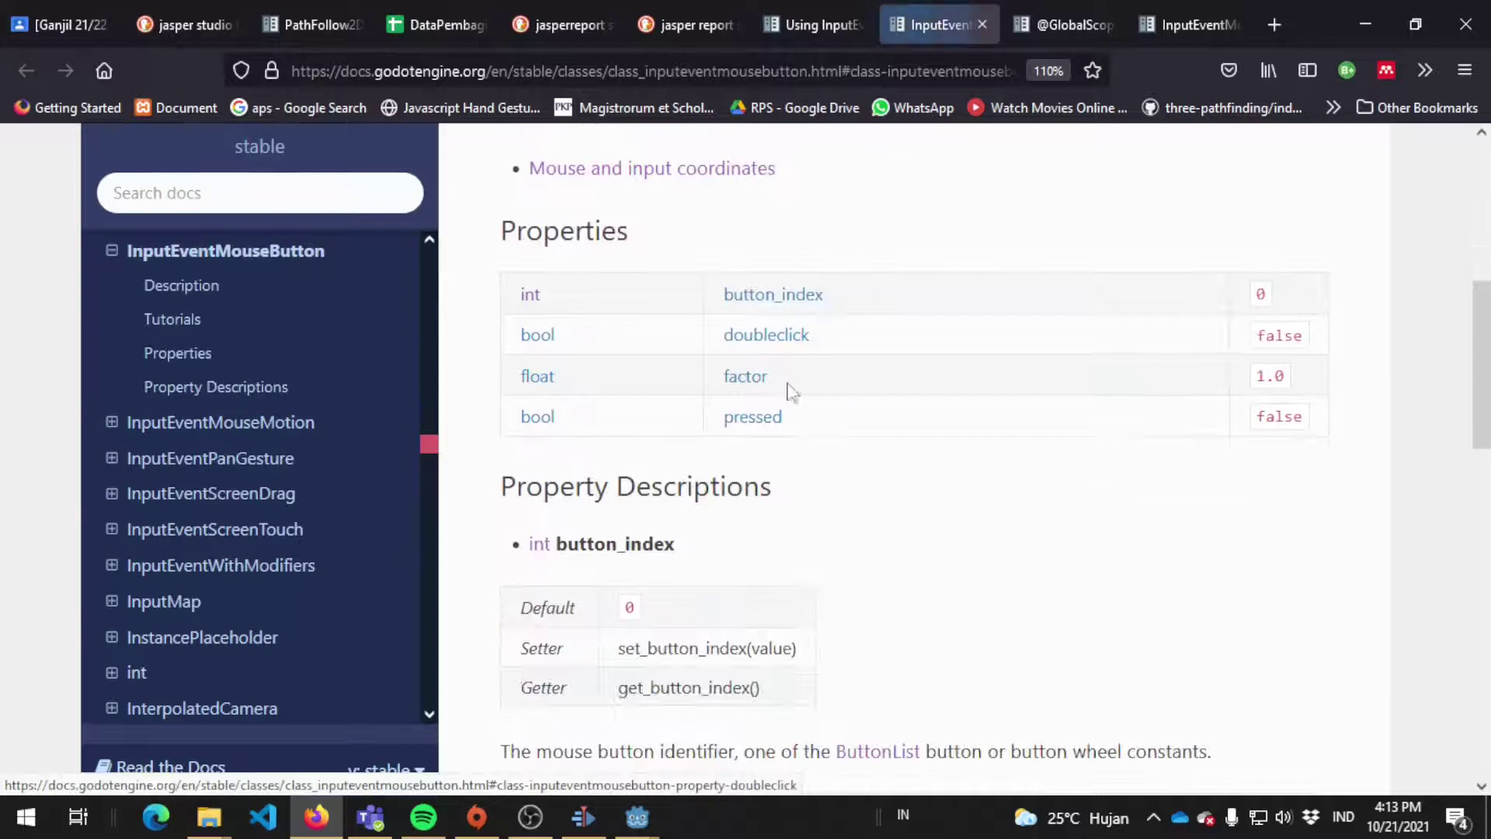
scroll(878, 347, "down", 5)
scroll(882, 350, "down", 5)
scroll(885, 353, "down", 5)
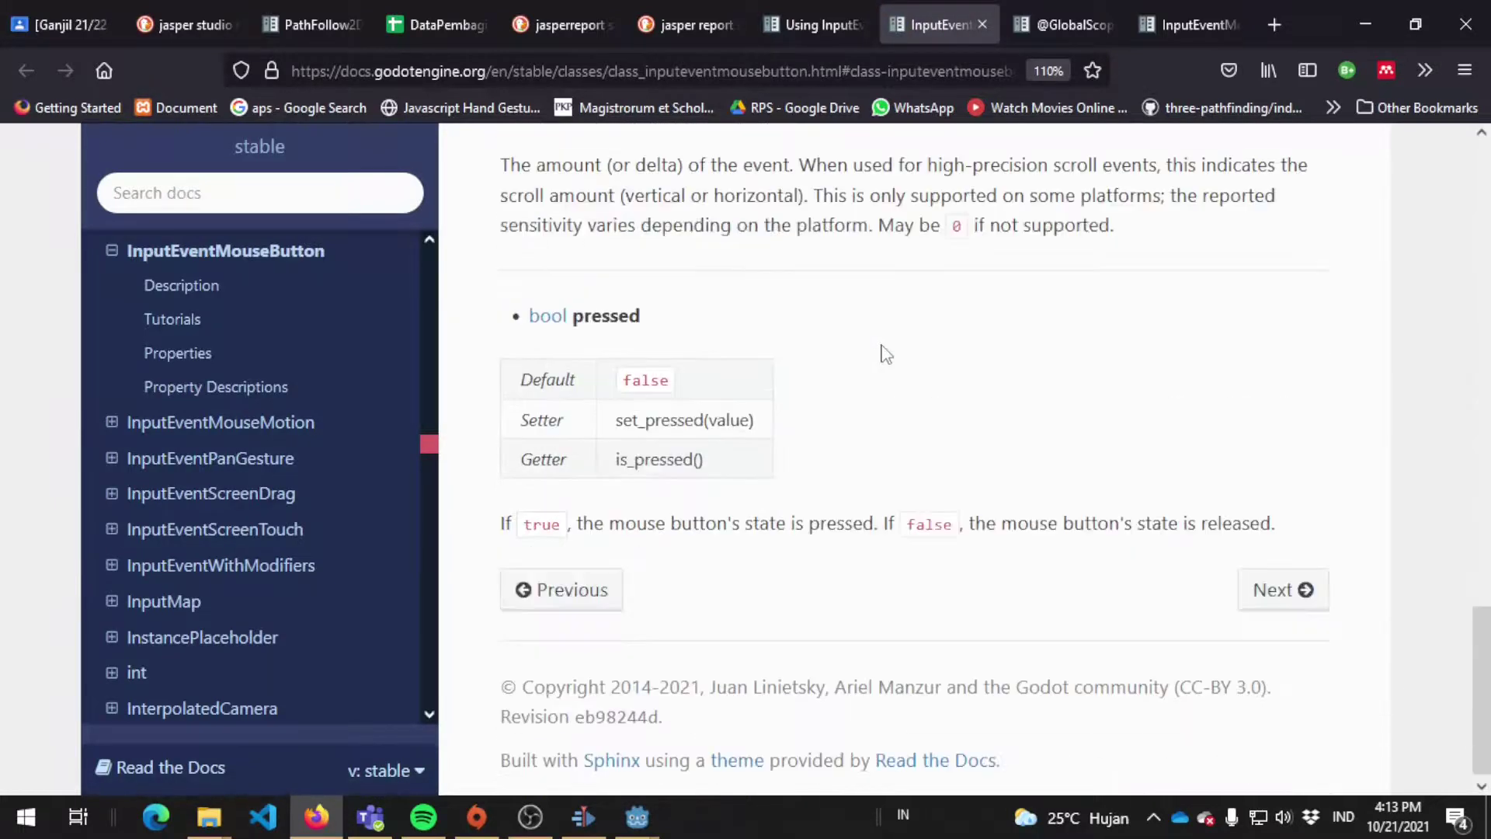
scroll(886, 353, "up", 5)
scroll(900, 379, "up", 5)
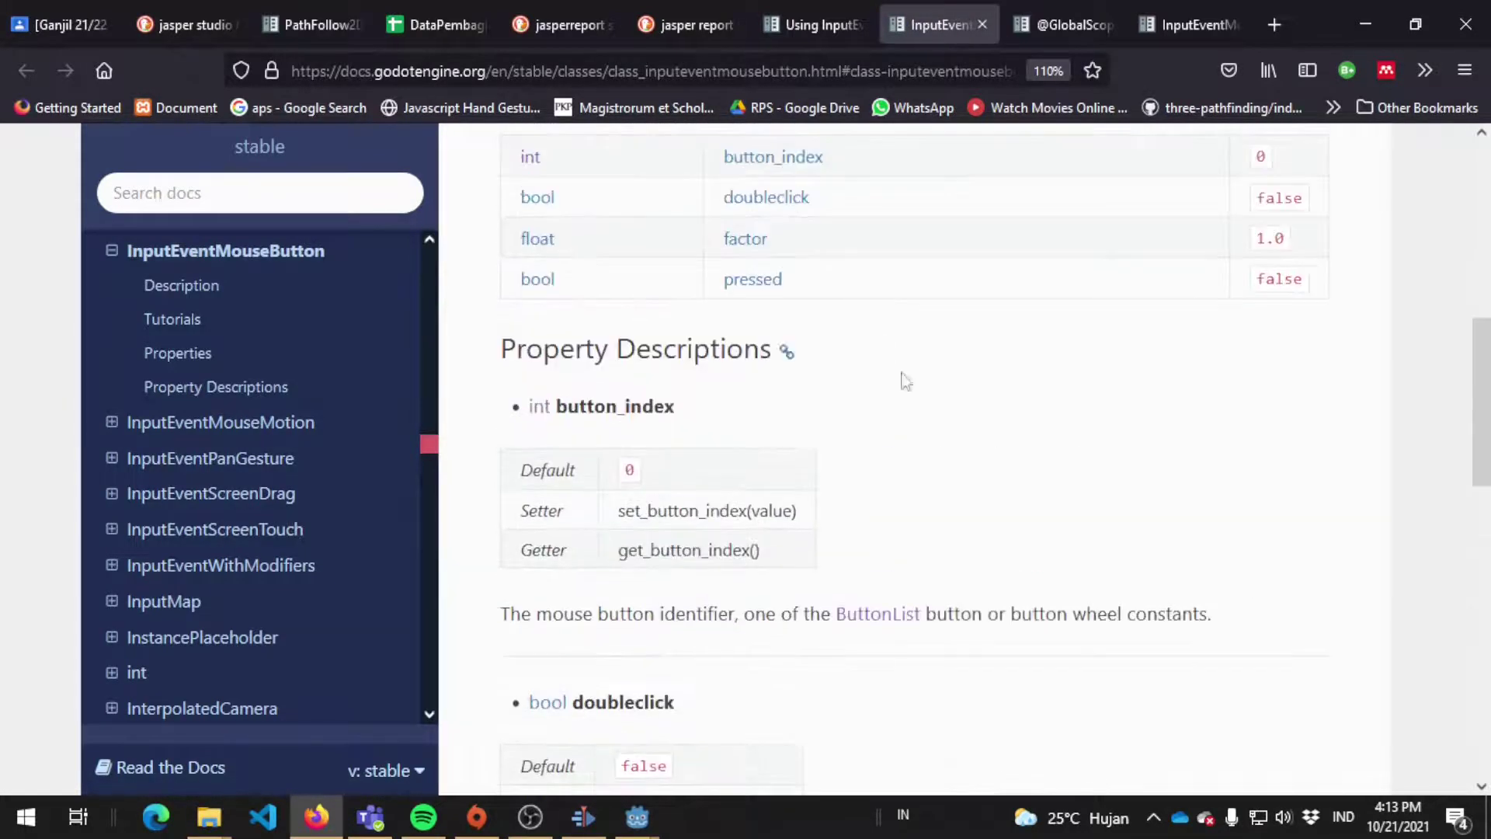
Step: Open the ButtonList constants reference and highlight the left-button description and enum values
left_click(875, 617)
left_click_drag(750, 197, 967, 287)
left_click_drag(1013, 341, 1156, 603)
left_click(1247, 567)
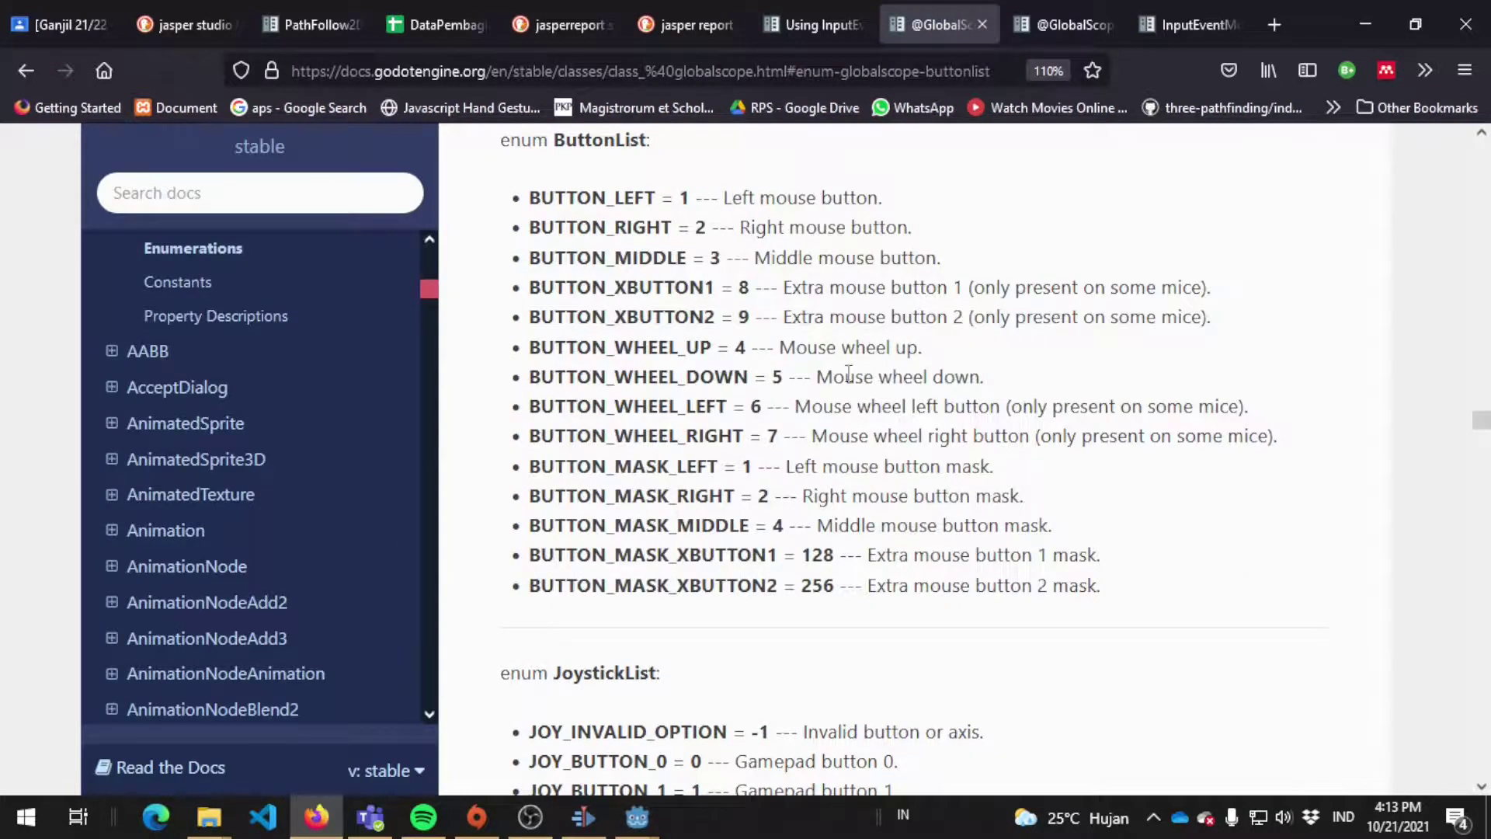
Step: Go back to the Using InputEvent page, then return to the Scene1.gd script in Godot
key("ctrl+shift+Tab")
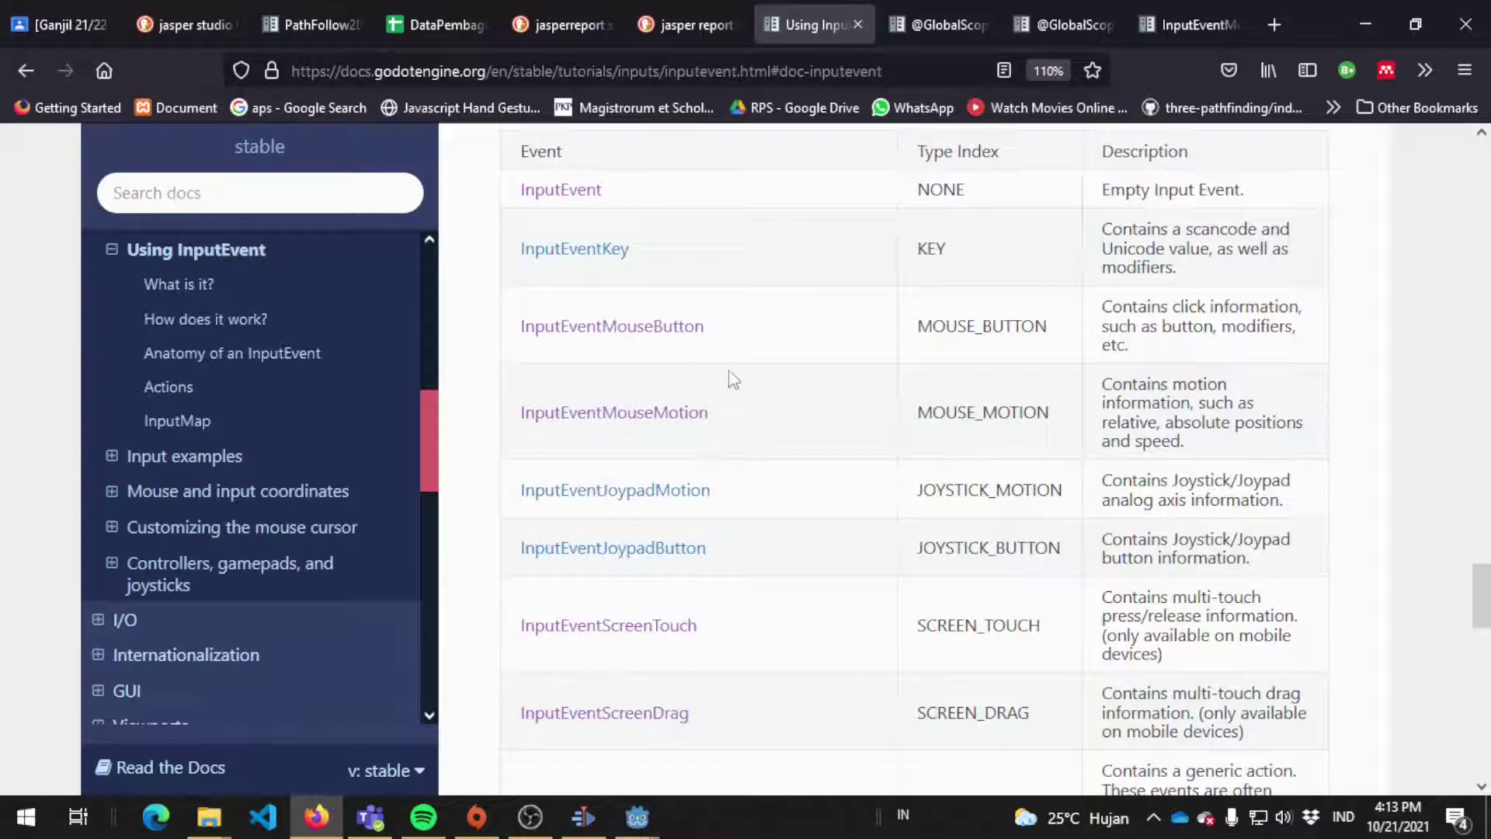
key("alt+Tab")
left_click(771, 414)
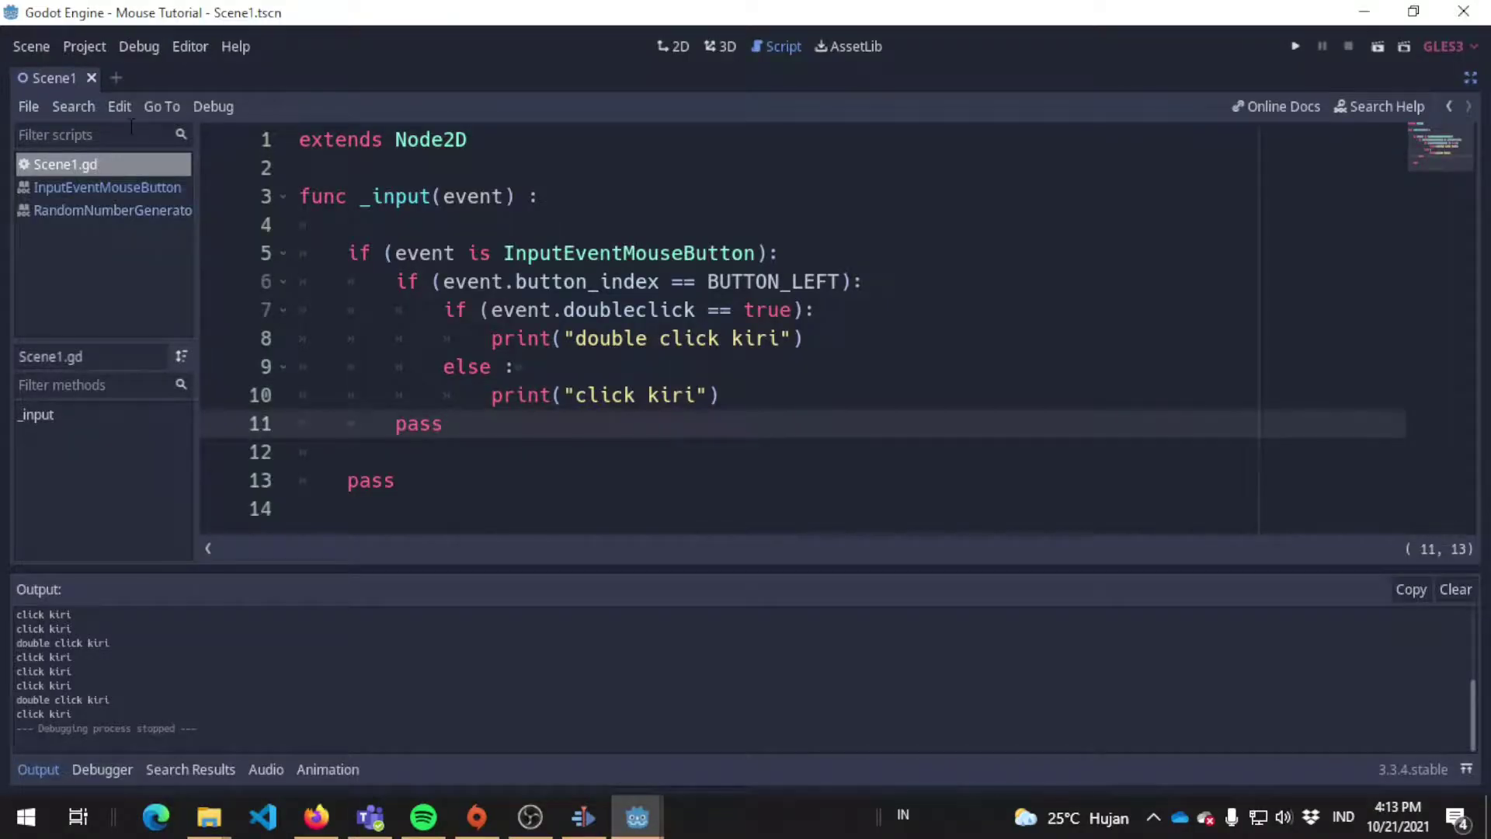
Step: Declare 'var posisi_lingkaran = Vector2.ZERO' near the top of Scene1.gd and save
left_click(651, 182)
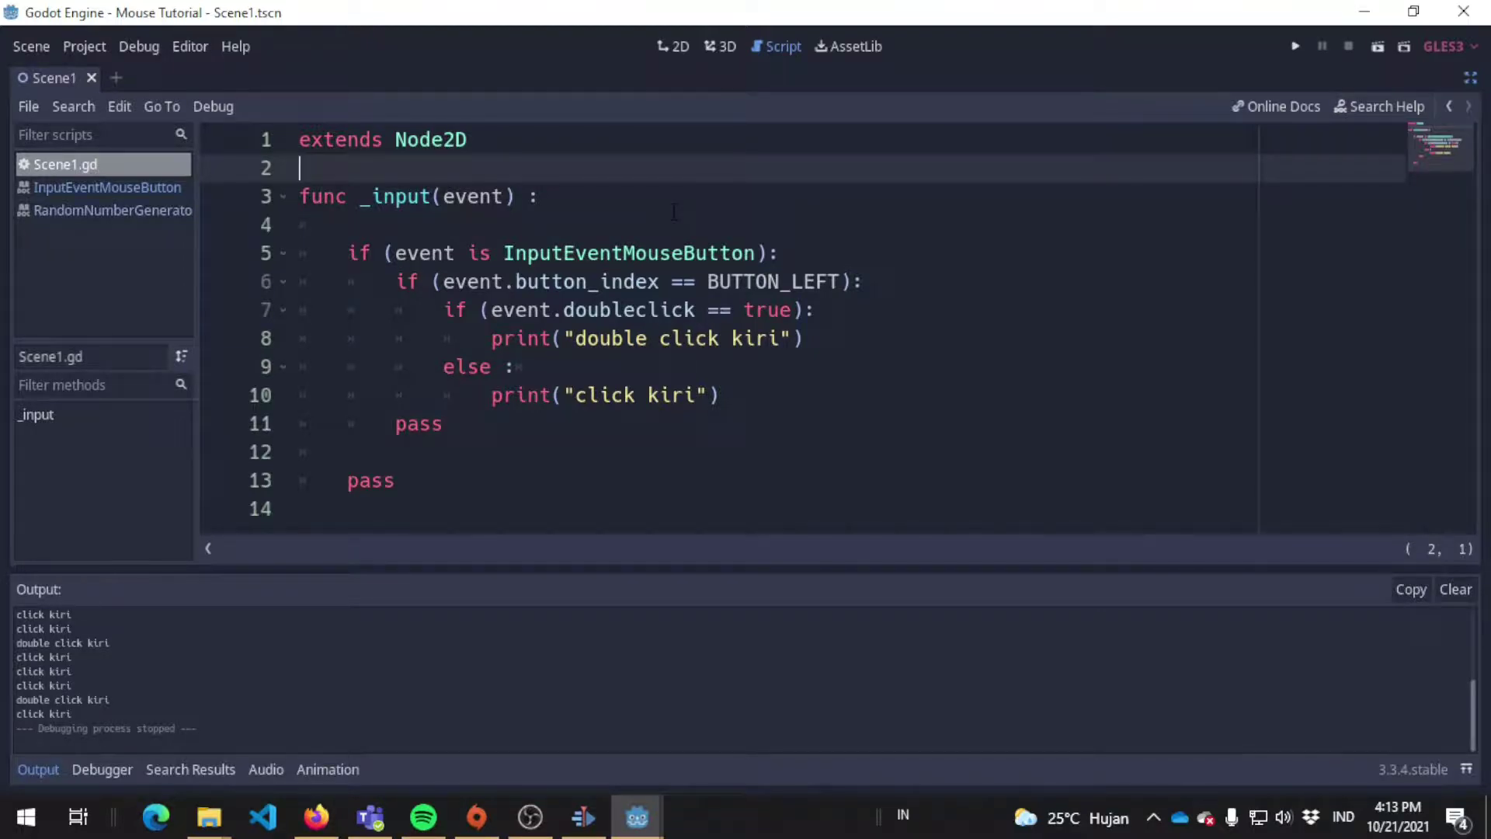
key("Return")
key("Return")
key("Return")
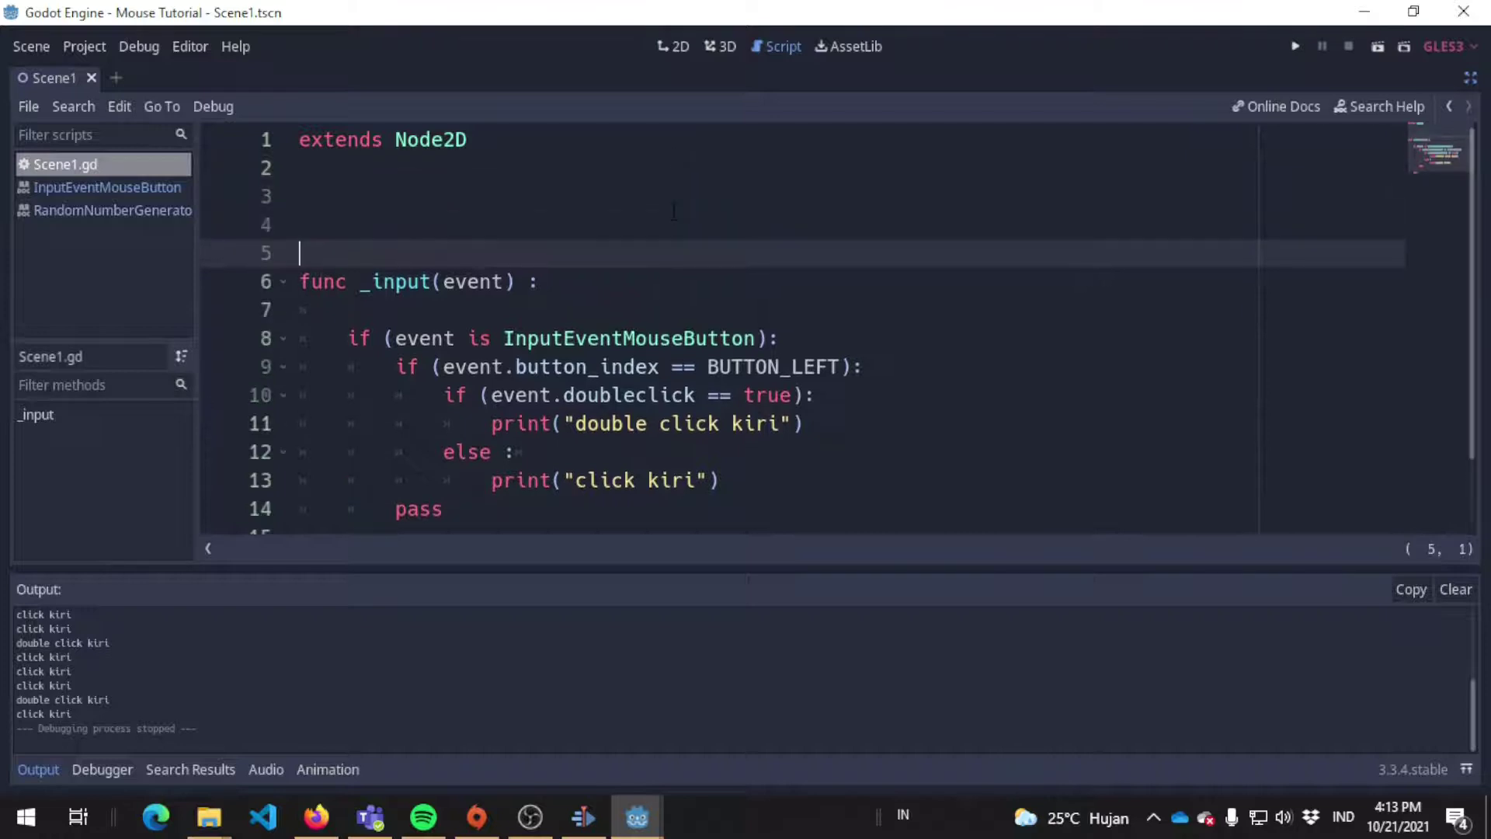
key("Up")
key("Up")
key("Down")
key("Up")
key("Down")
scroll(777, 218, "down", 1)
scroll(786, 218, "up", 1)
key("Up")
type("var positi")
key("BackSpace")
key("BackSpace")
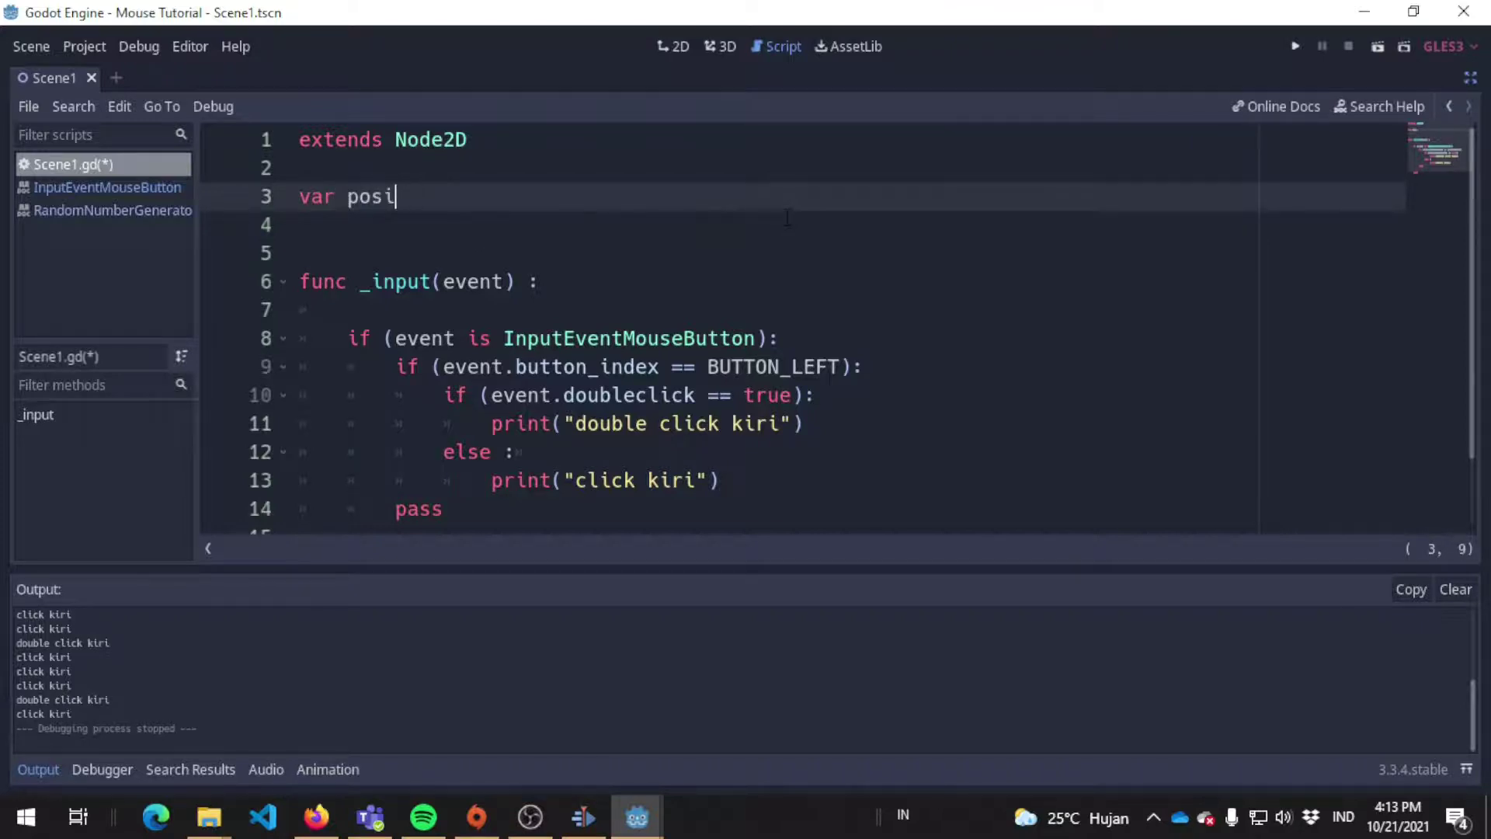
key("BackSpace")
type("isi_lingkaran = Vector2")
type("Z")
key("Return")
key("ctrl+s")
Step: Replace the old click-printing lines with 'posisi_lingkaran = event.position' and save the script
scroll(769, 140, "down", 1)
left_click(505, 452)
key("BackSpace")
key("BackSpace")
scroll(505, 452, "up", 1)
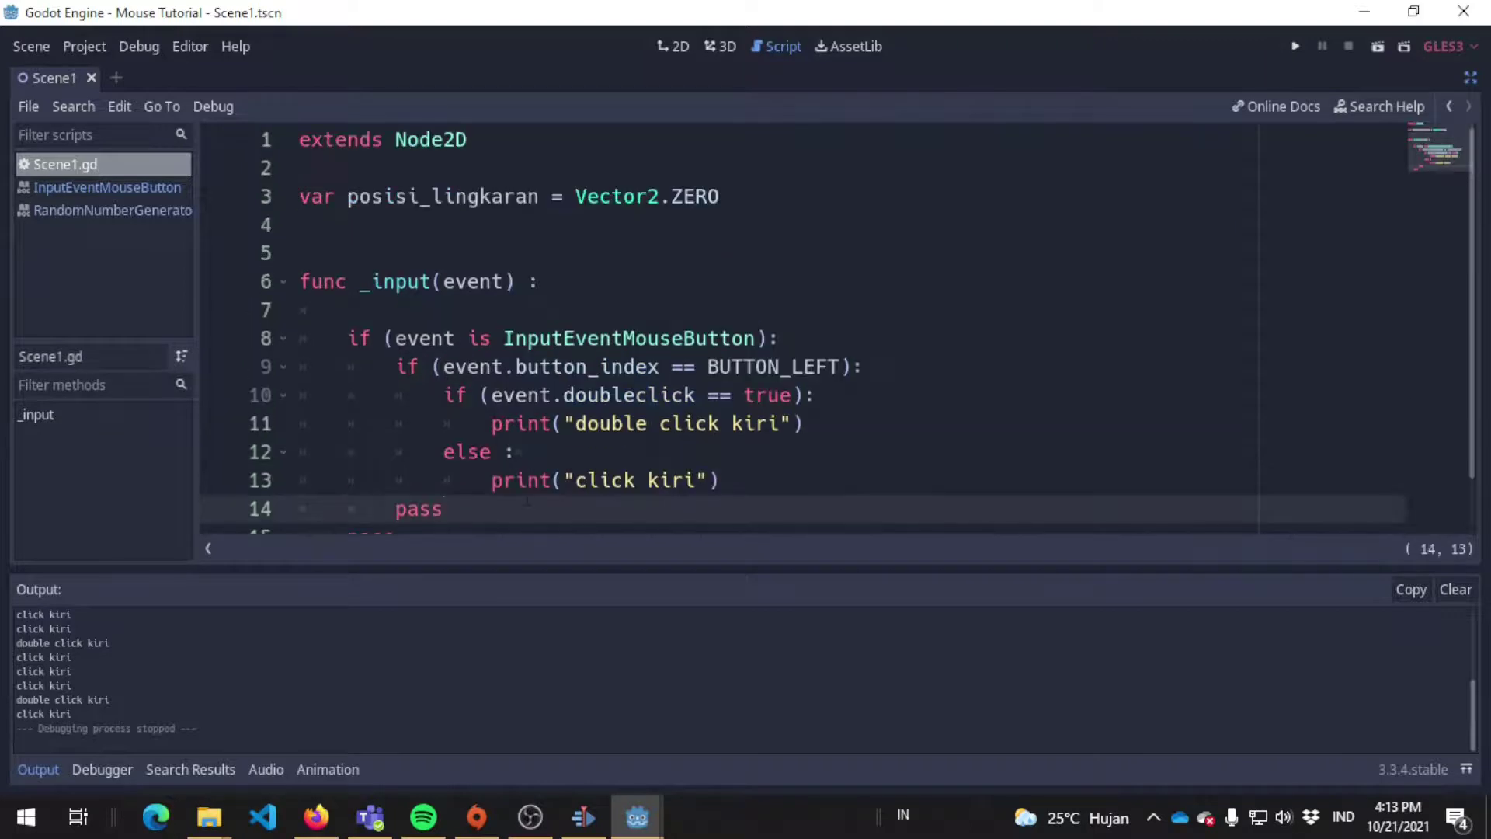
left_click_drag(526, 508, 394, 366)
key("BackSpace")
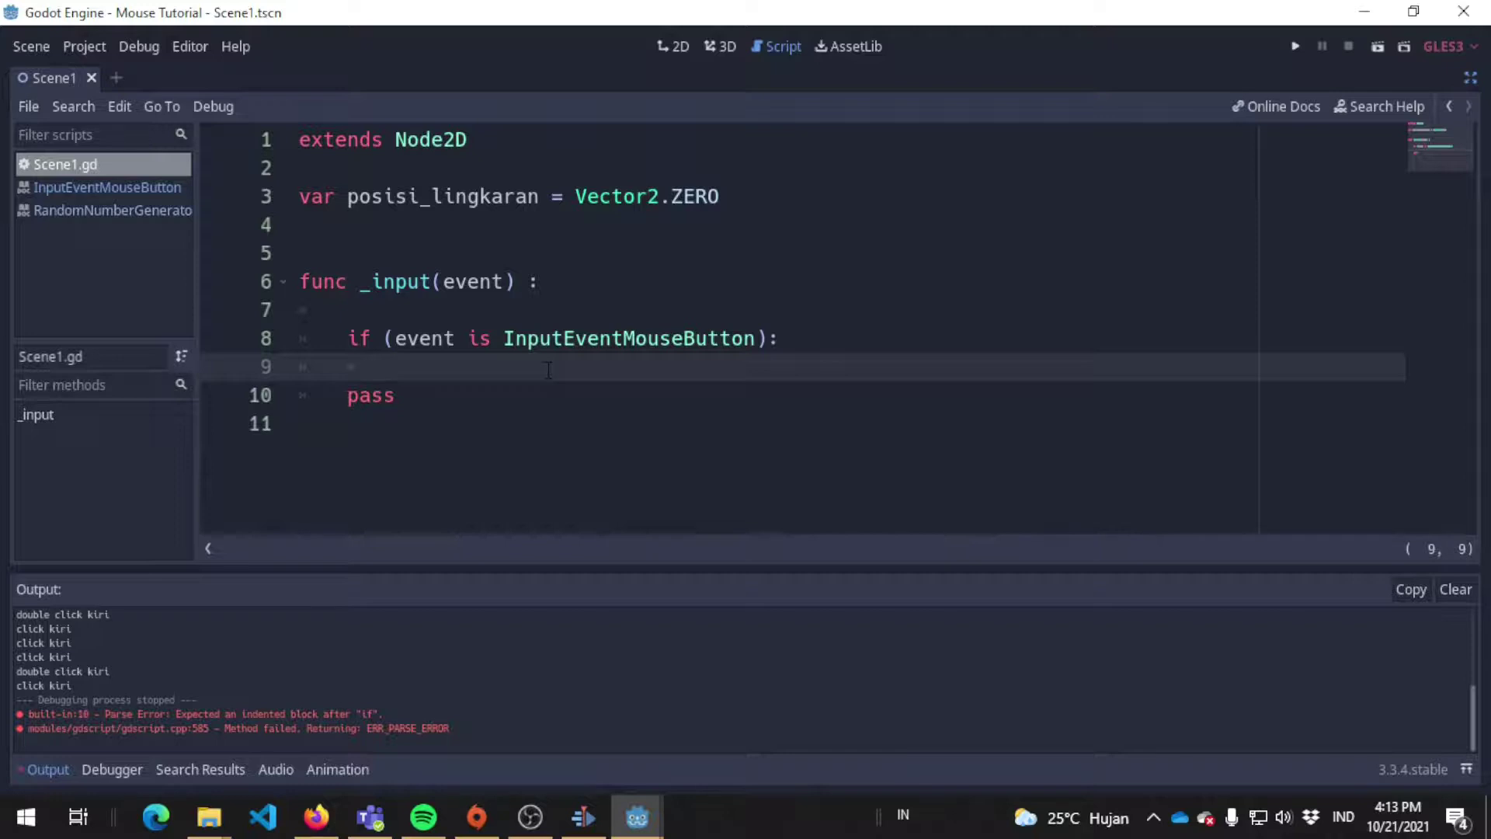
type("posis")
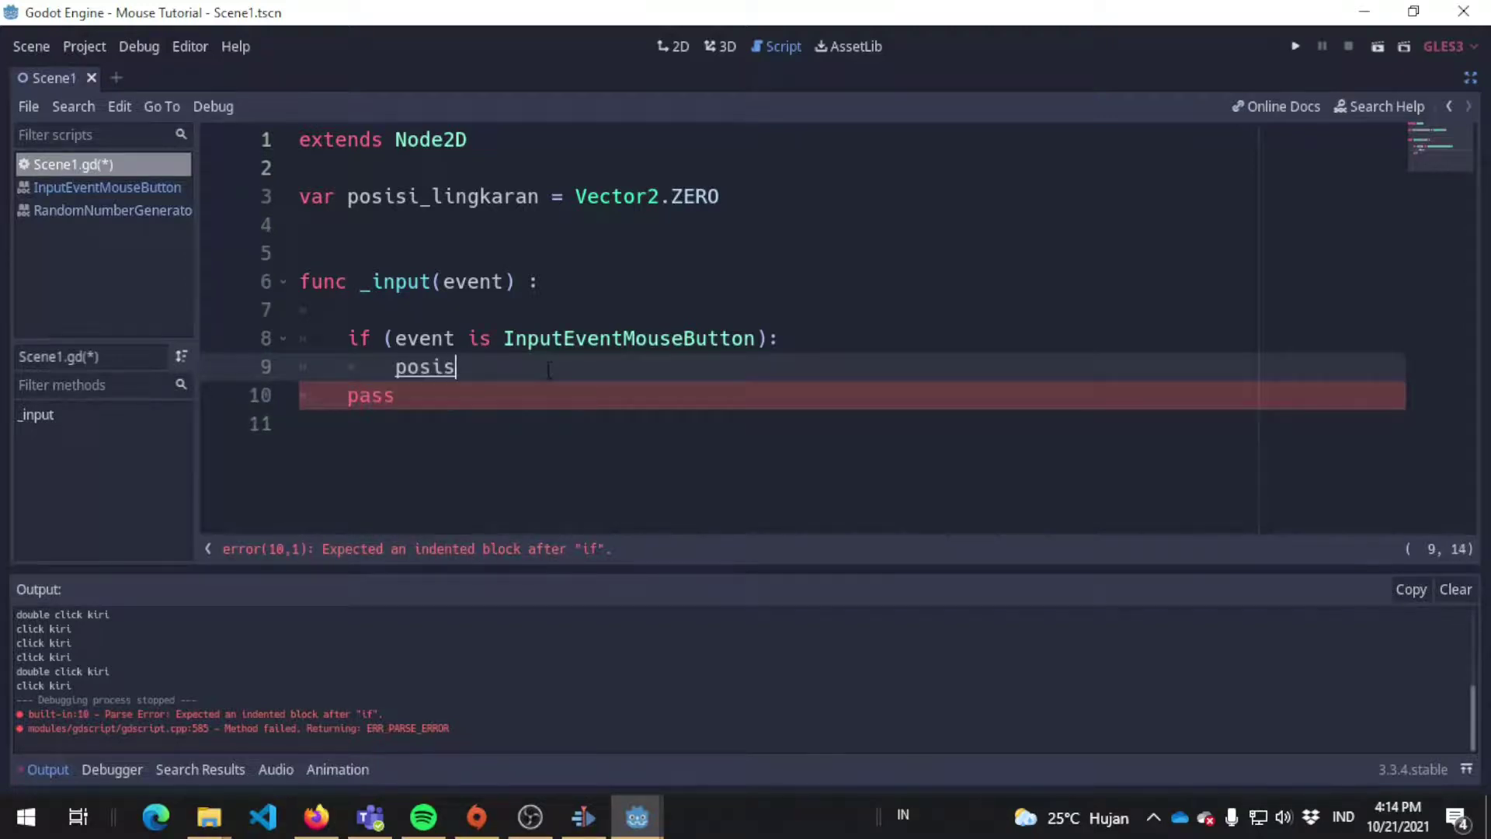
type("i")
key("Return")
type("= event.posit")
key("Return")
key("ctrl+s")
left_click(869, 425)
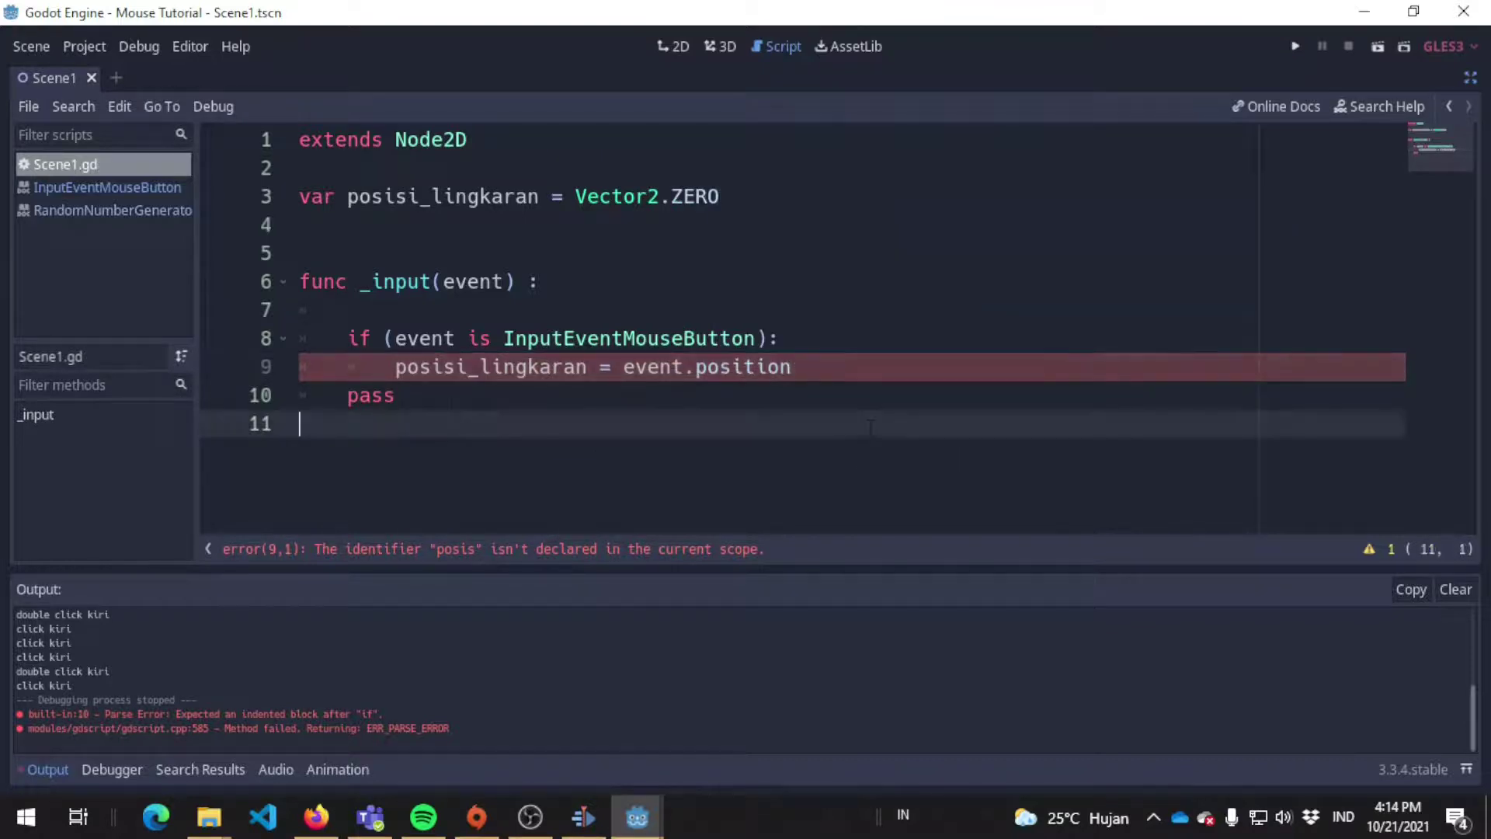
key("alt+Tab")
scroll(862, 256, "down", 5)
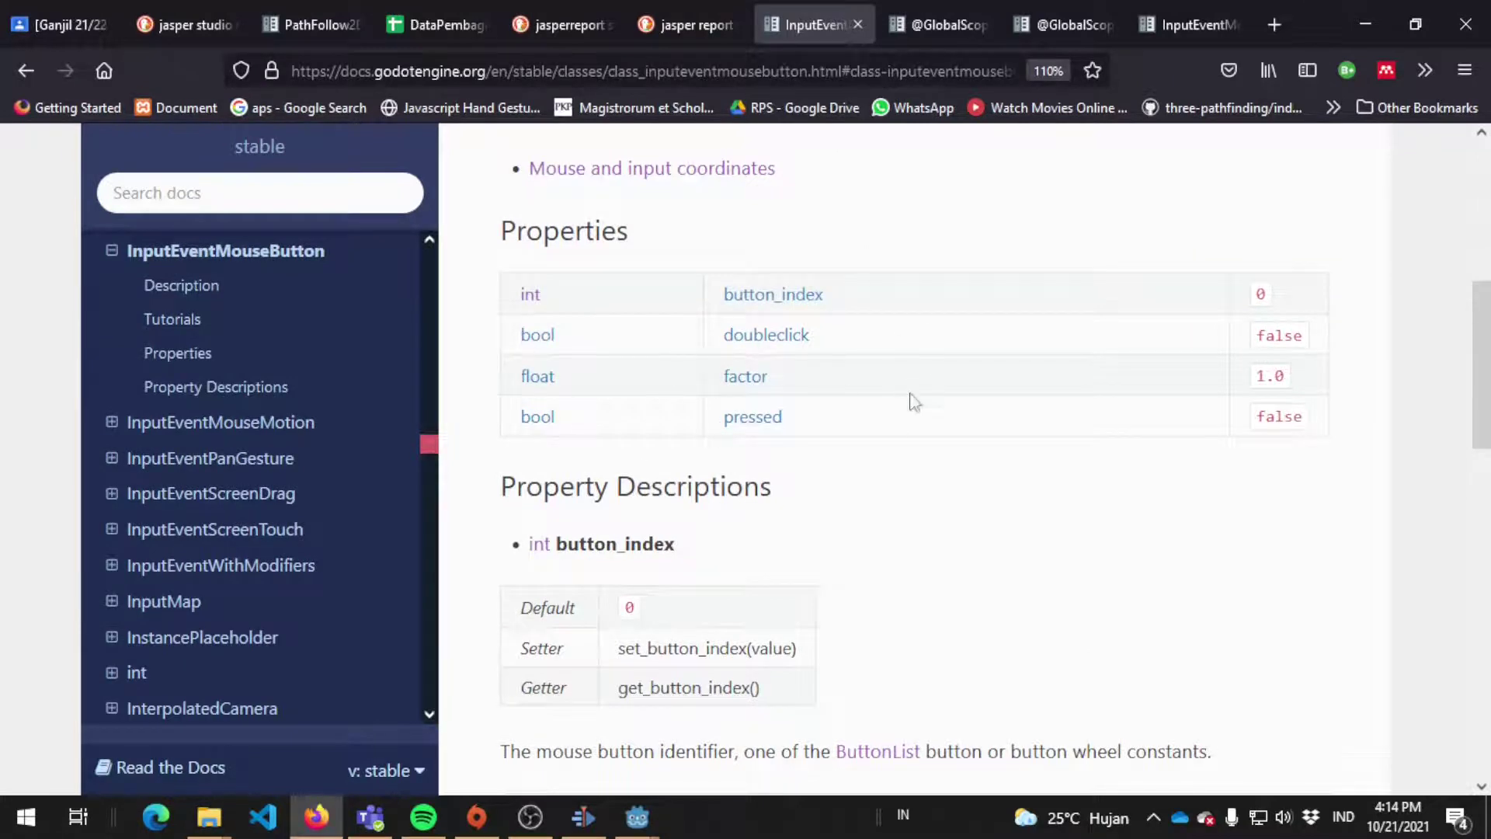
scroll(874, 426, "up", 2)
scroll(873, 426, "up", 4)
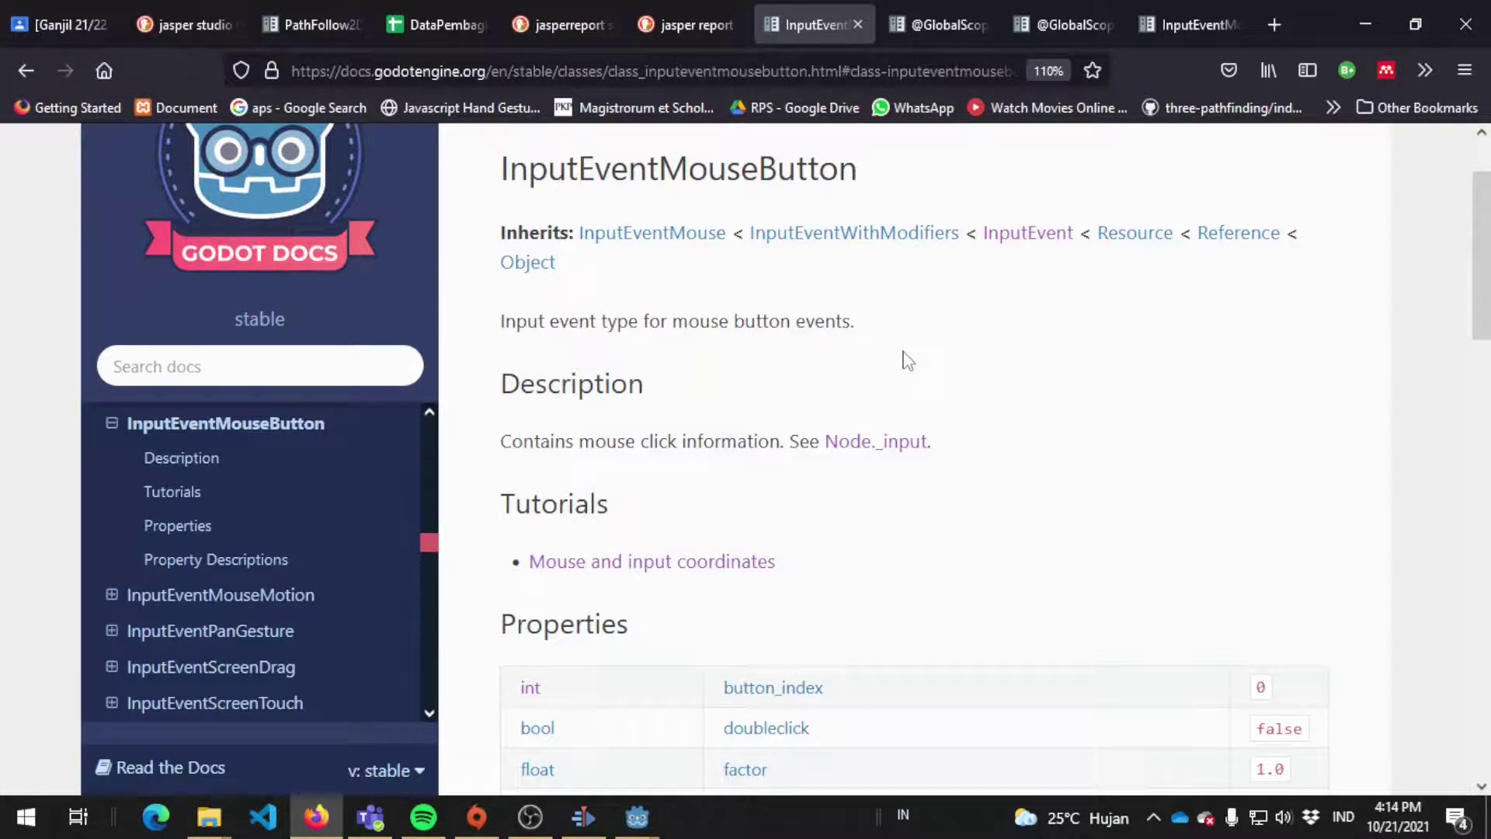
left_click(677, 236)
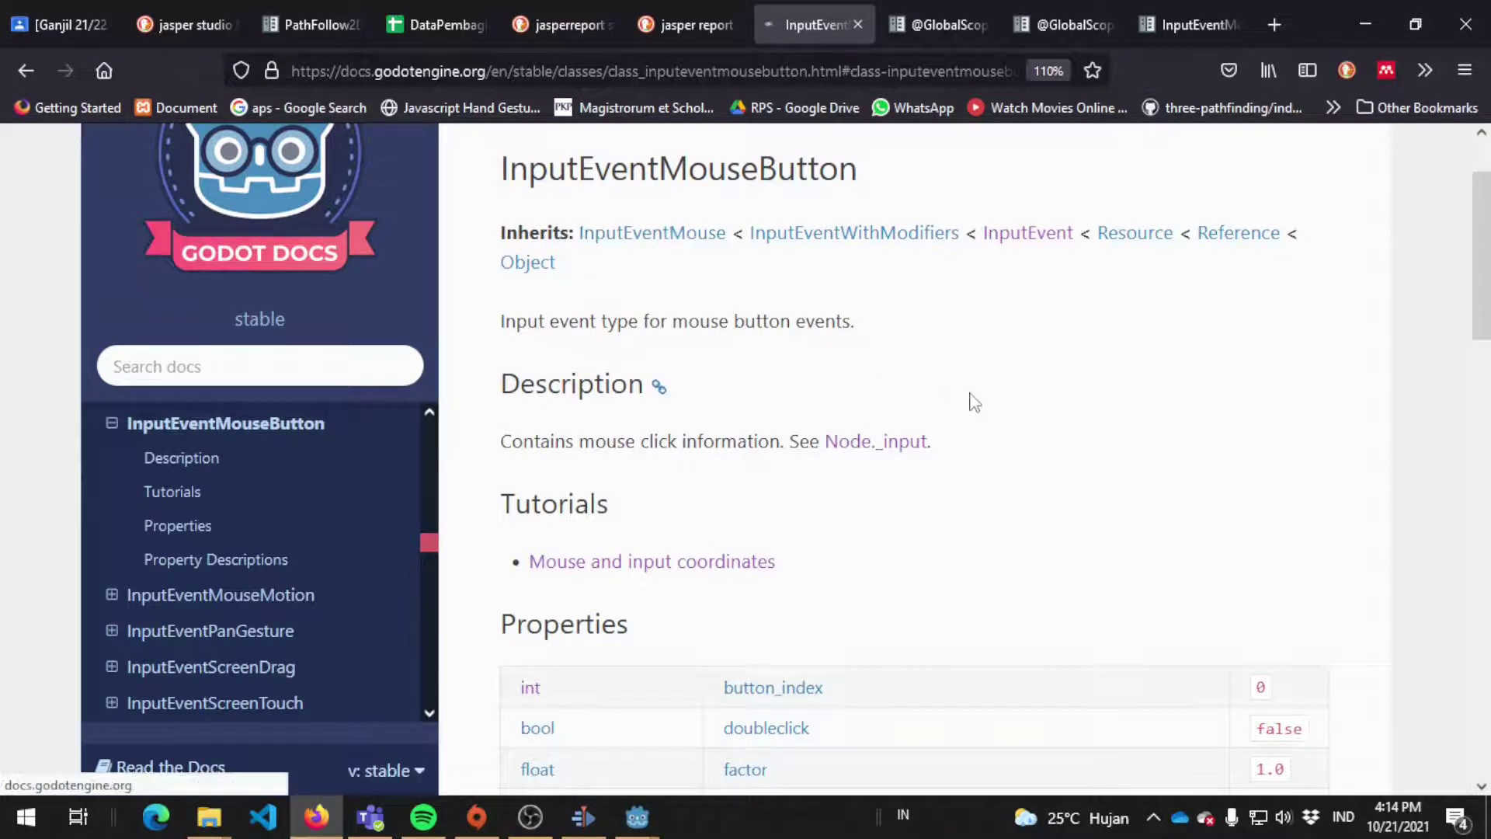
scroll(970, 400, "down", 6)
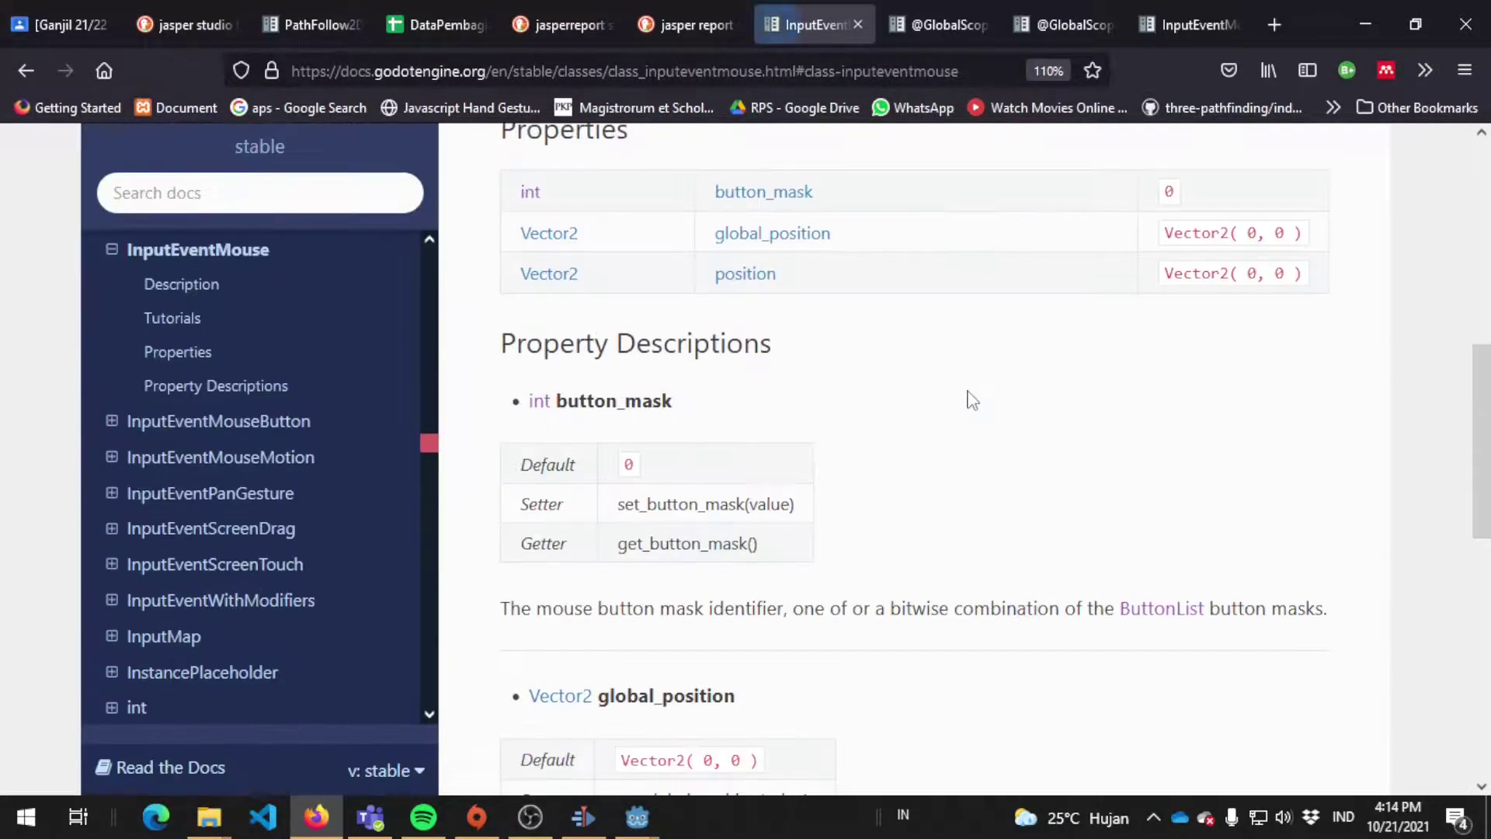
left_click_drag(776, 274, 543, 283)
left_click_drag(759, 240, 603, 293)
left_click(893, 291)
left_click_drag(847, 287, 505, 233)
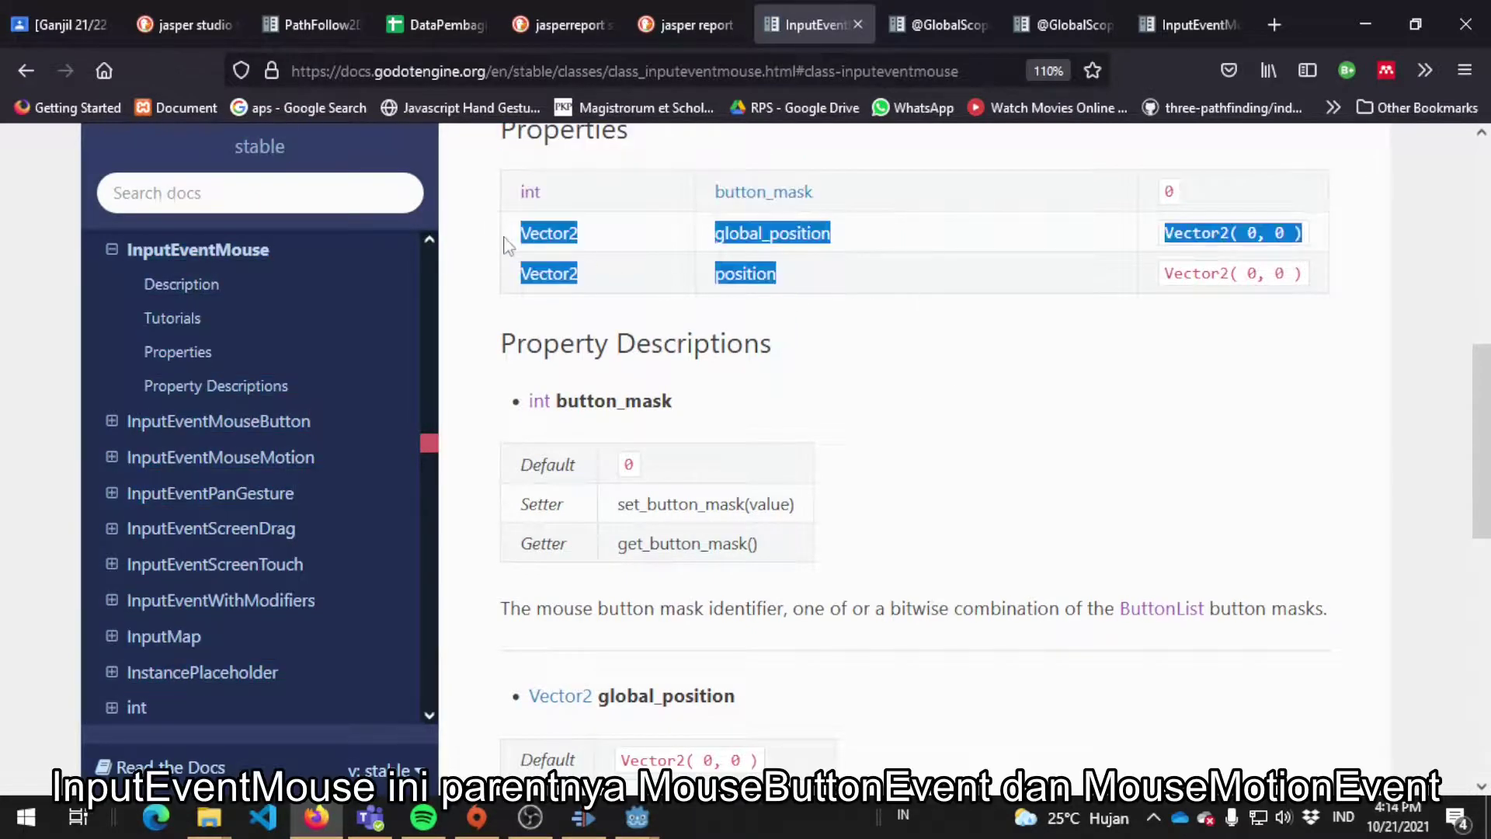
left_click(905, 316)
scroll(885, 316, "up", 3)
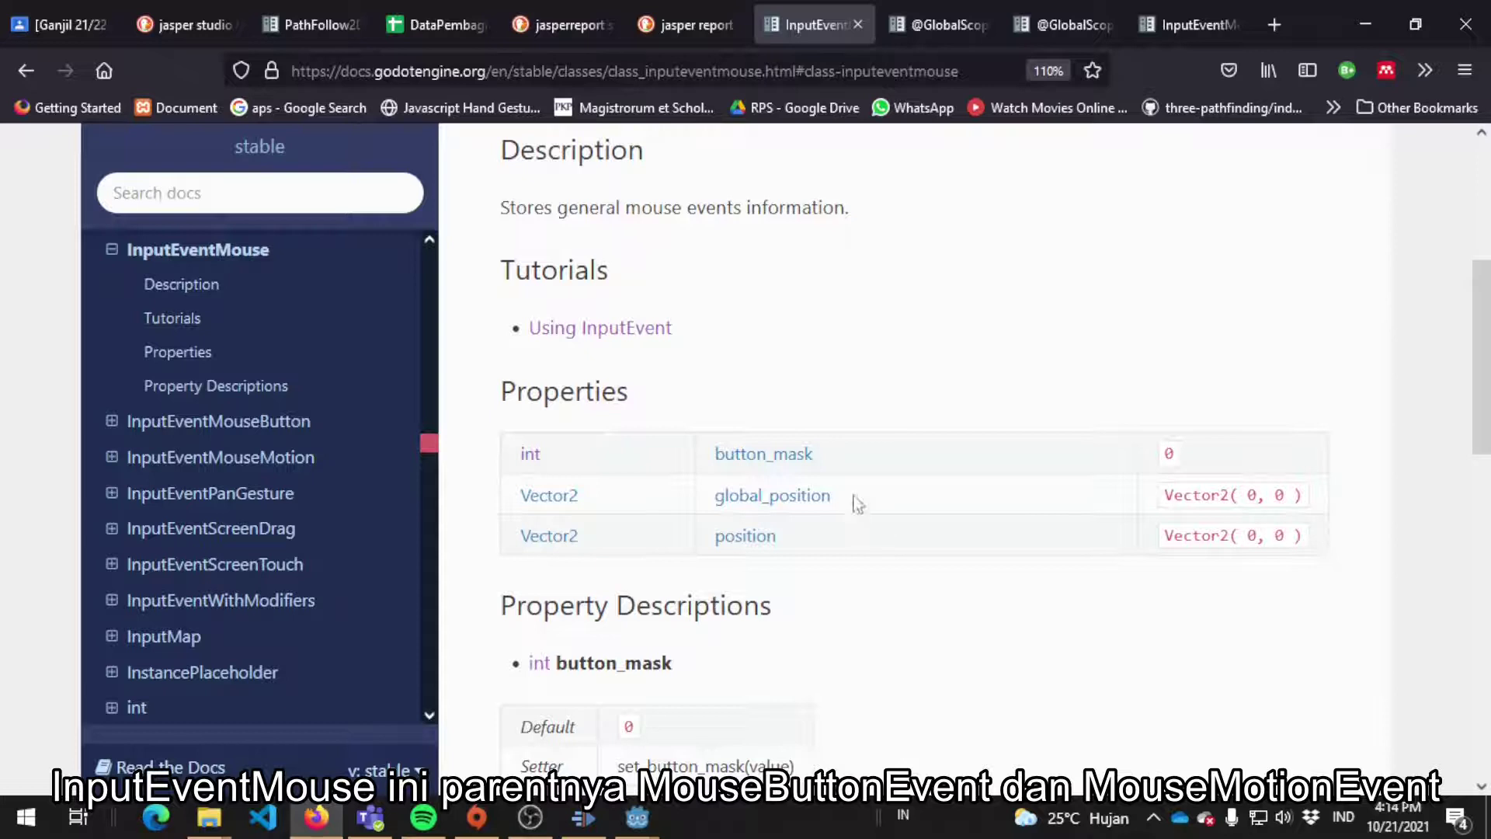
key("alt+Tab")
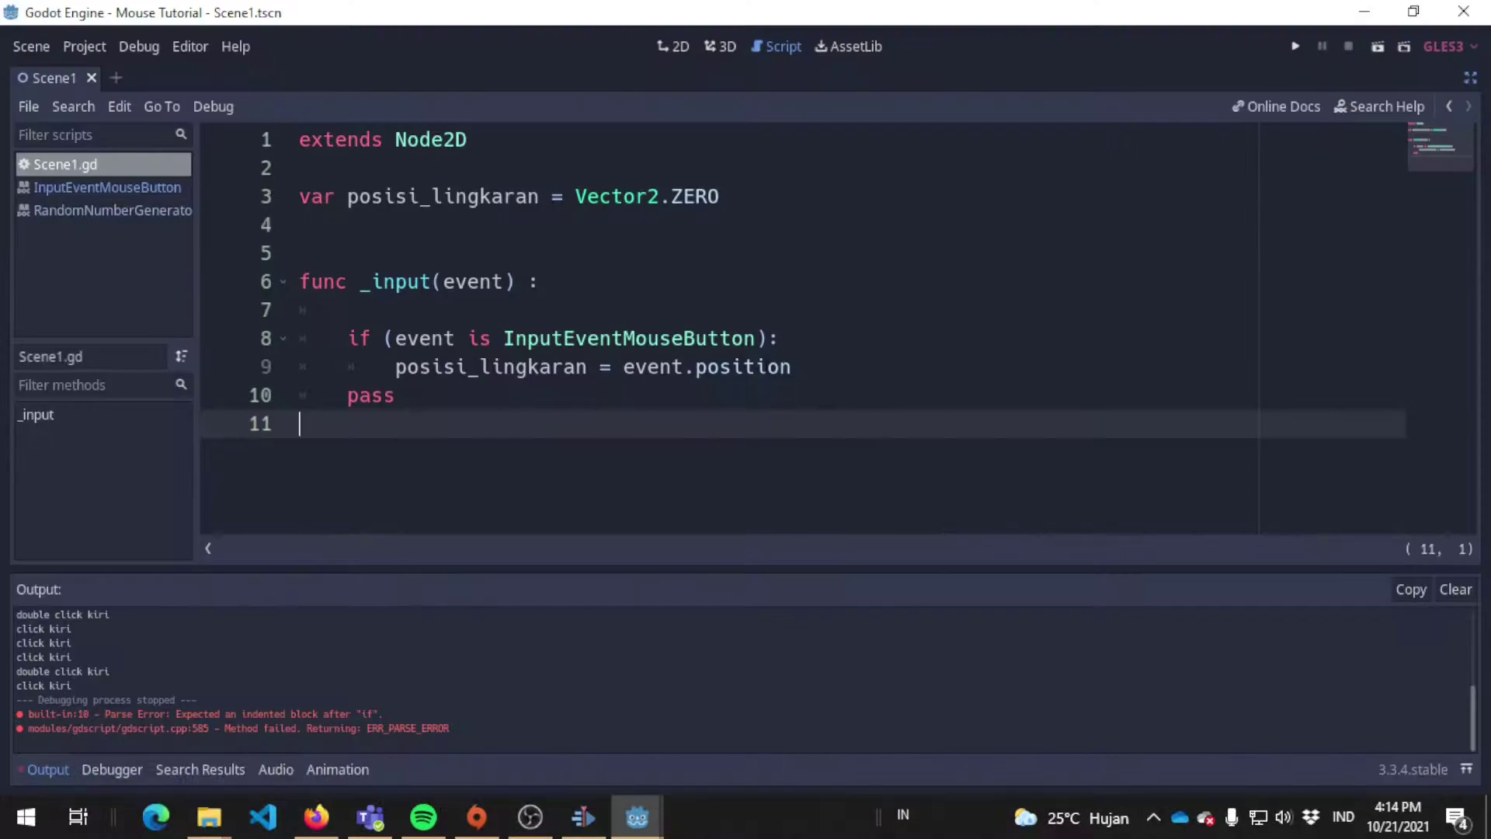
Step: Start a new 'func _draw():' function above the input handler
double_click(765, 367)
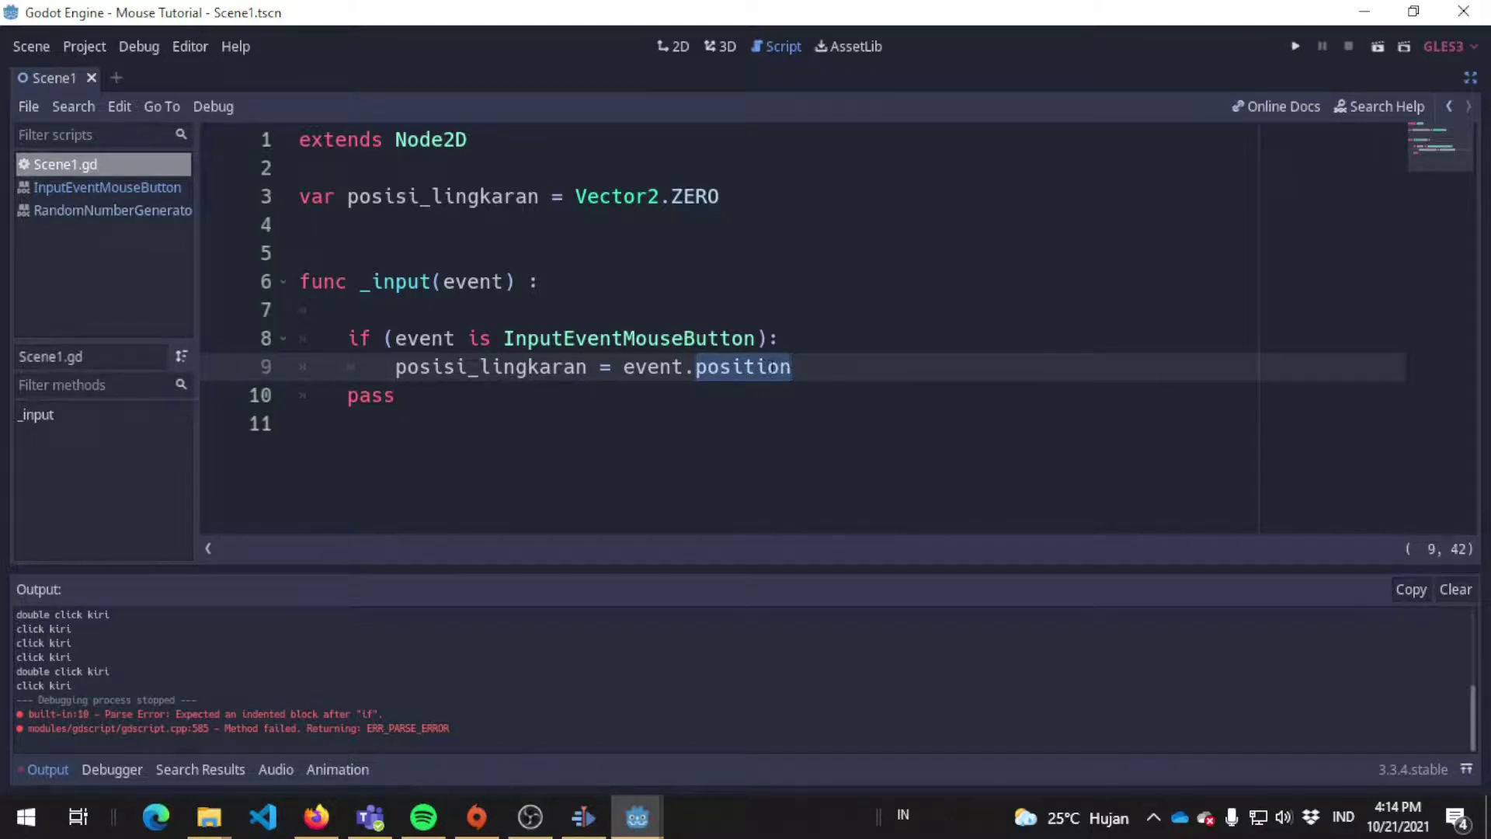
left_click(840, 375)
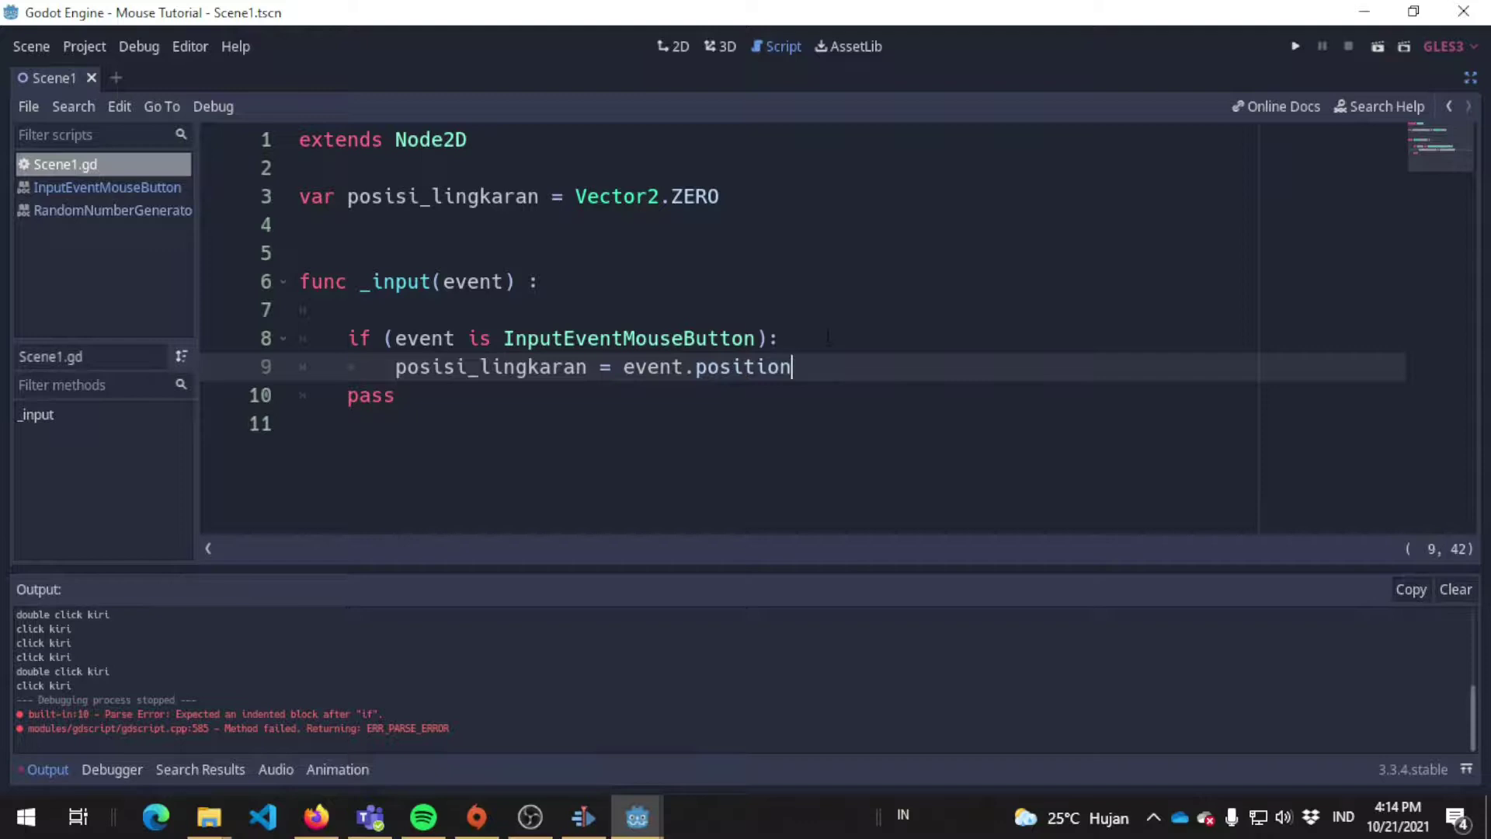
left_click_drag(586, 337, 347, 310)
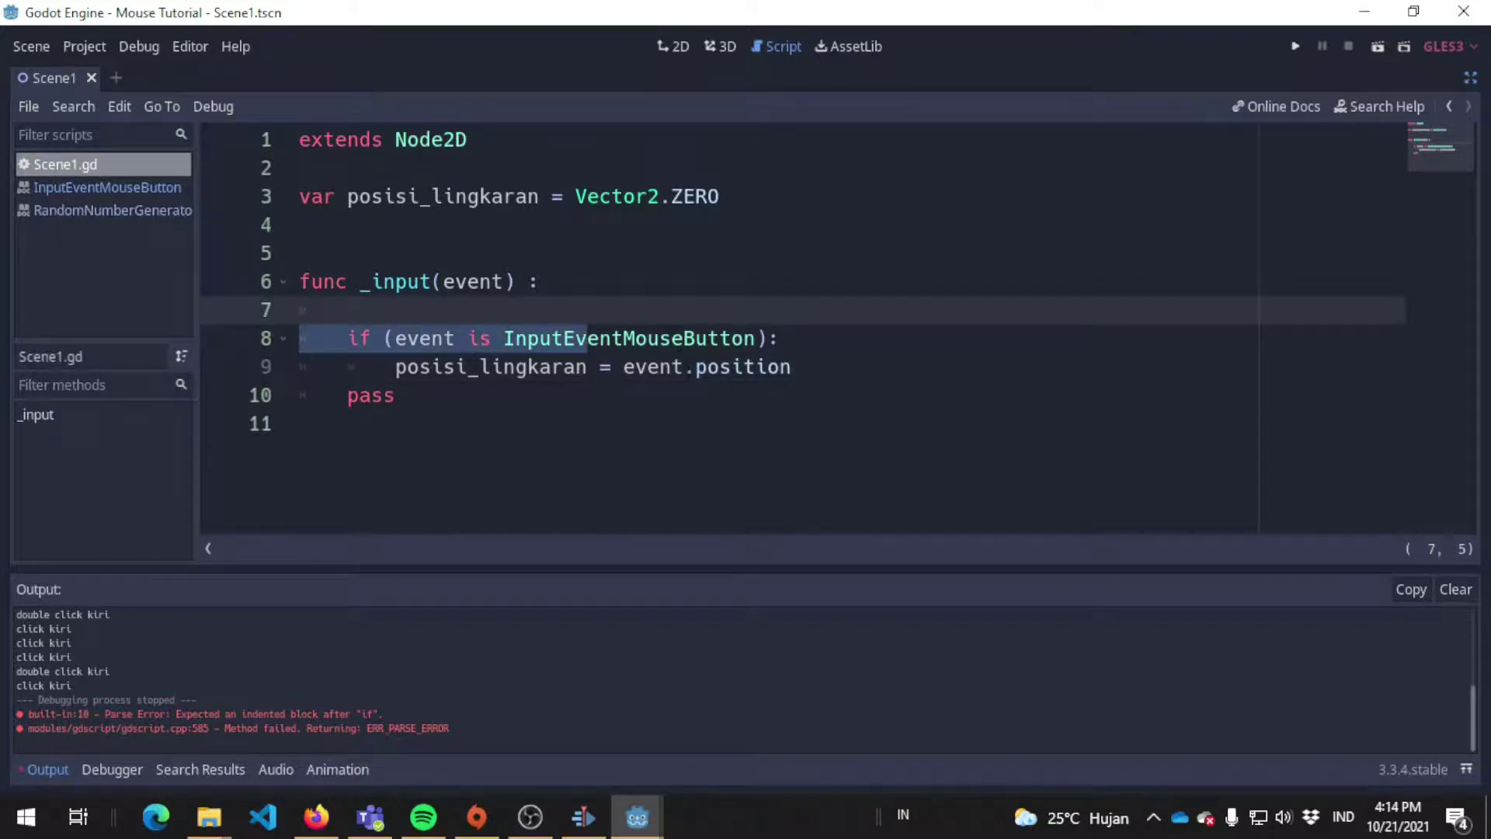
left_click(753, 366)
left_click(671, 259)
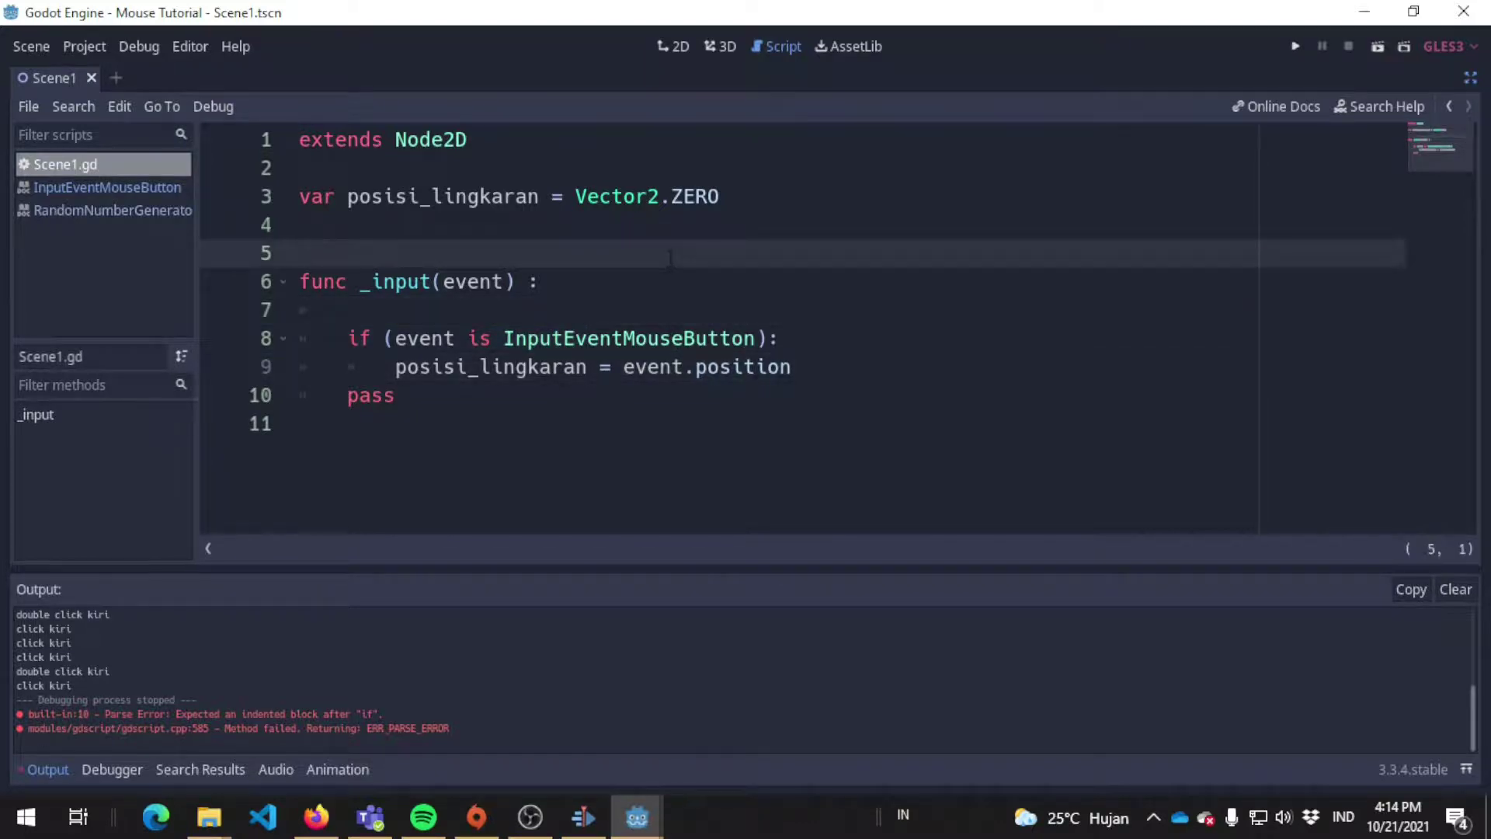
key("Return")
key("Up")
key("Up")
key("Return")
type("func _draw() :")
key("Return")
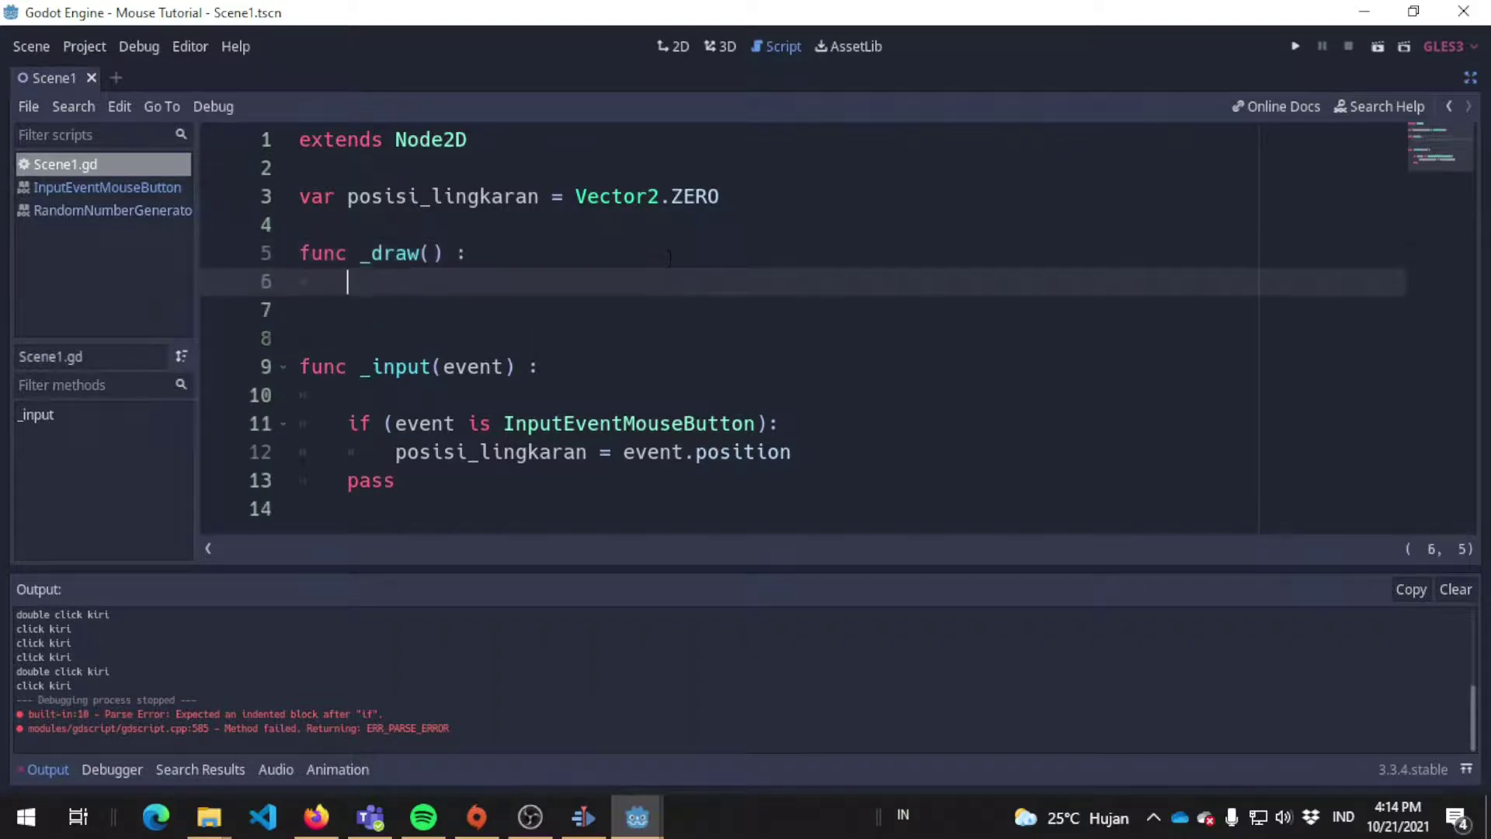
Step: Inside _draw, call draw_circle(posisi_lingkaran, 20, Color.yellow), add pass, and save
type("draw_cir")
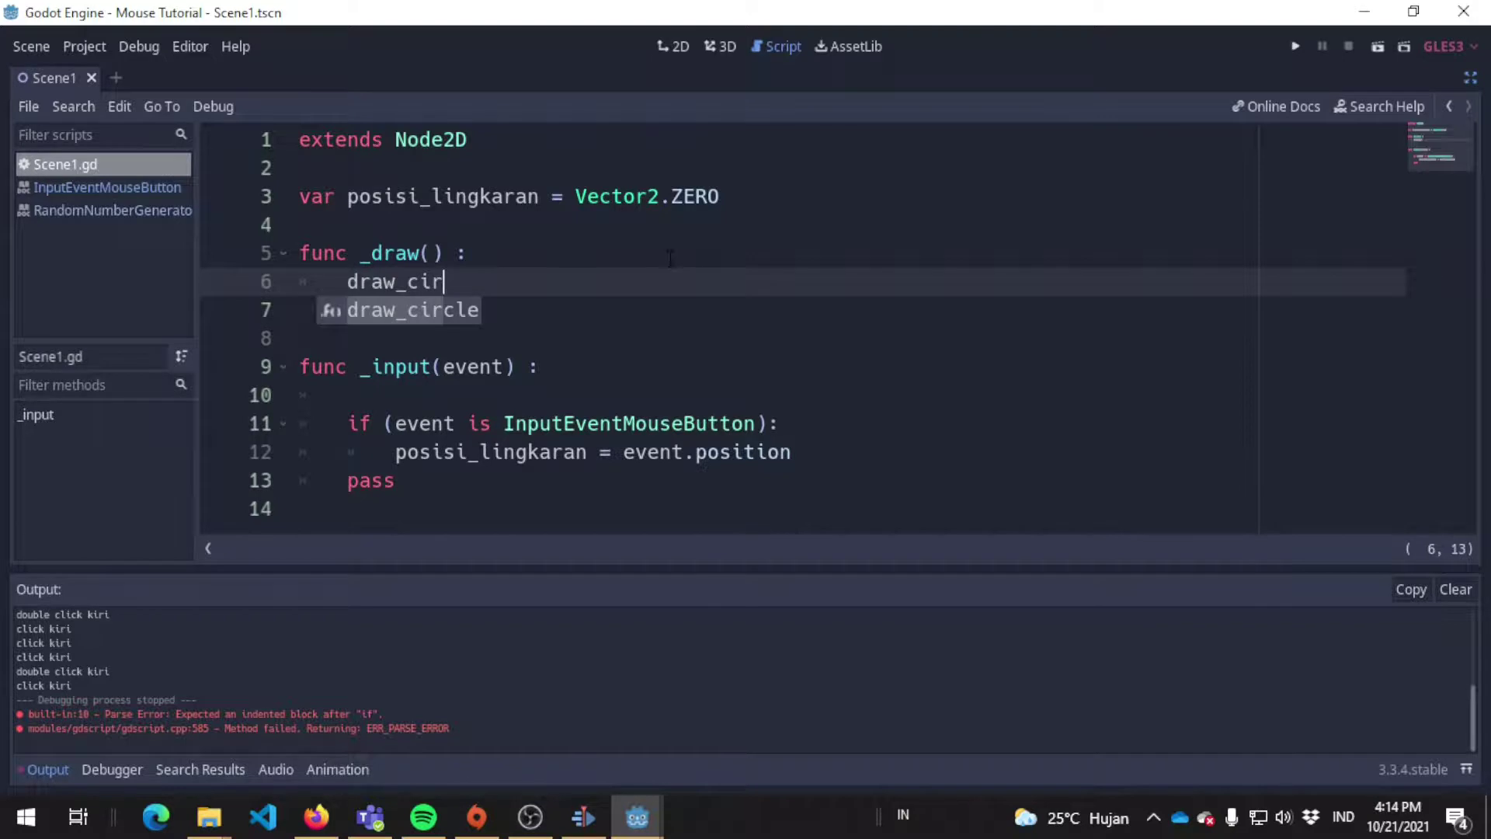
key("Return")
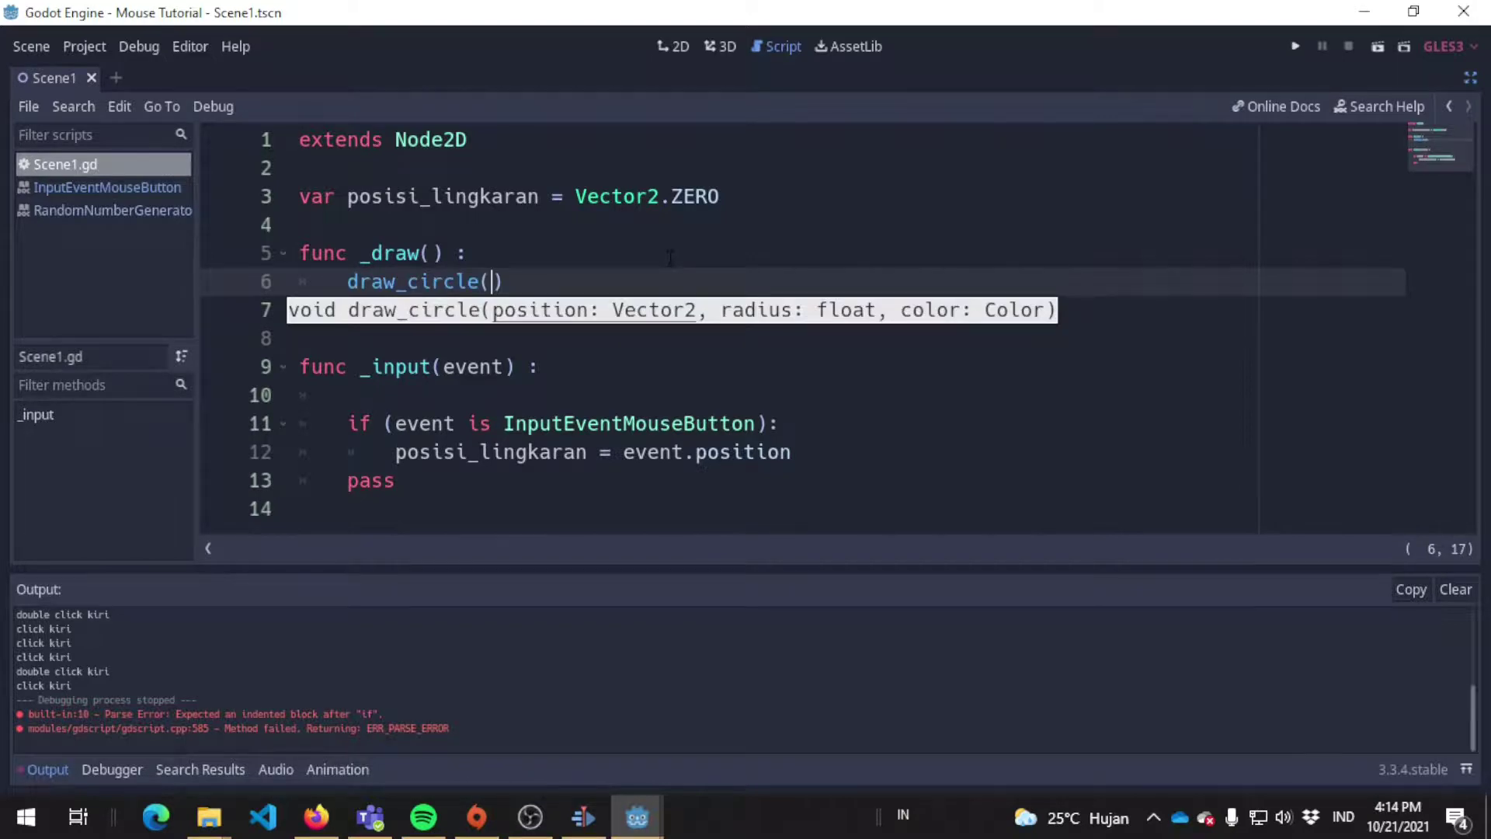
type("posisi_ling")
key("BackSpace")
key("BackSpace")
type("j")
key("BackSpace")
type("ngkaran, ")
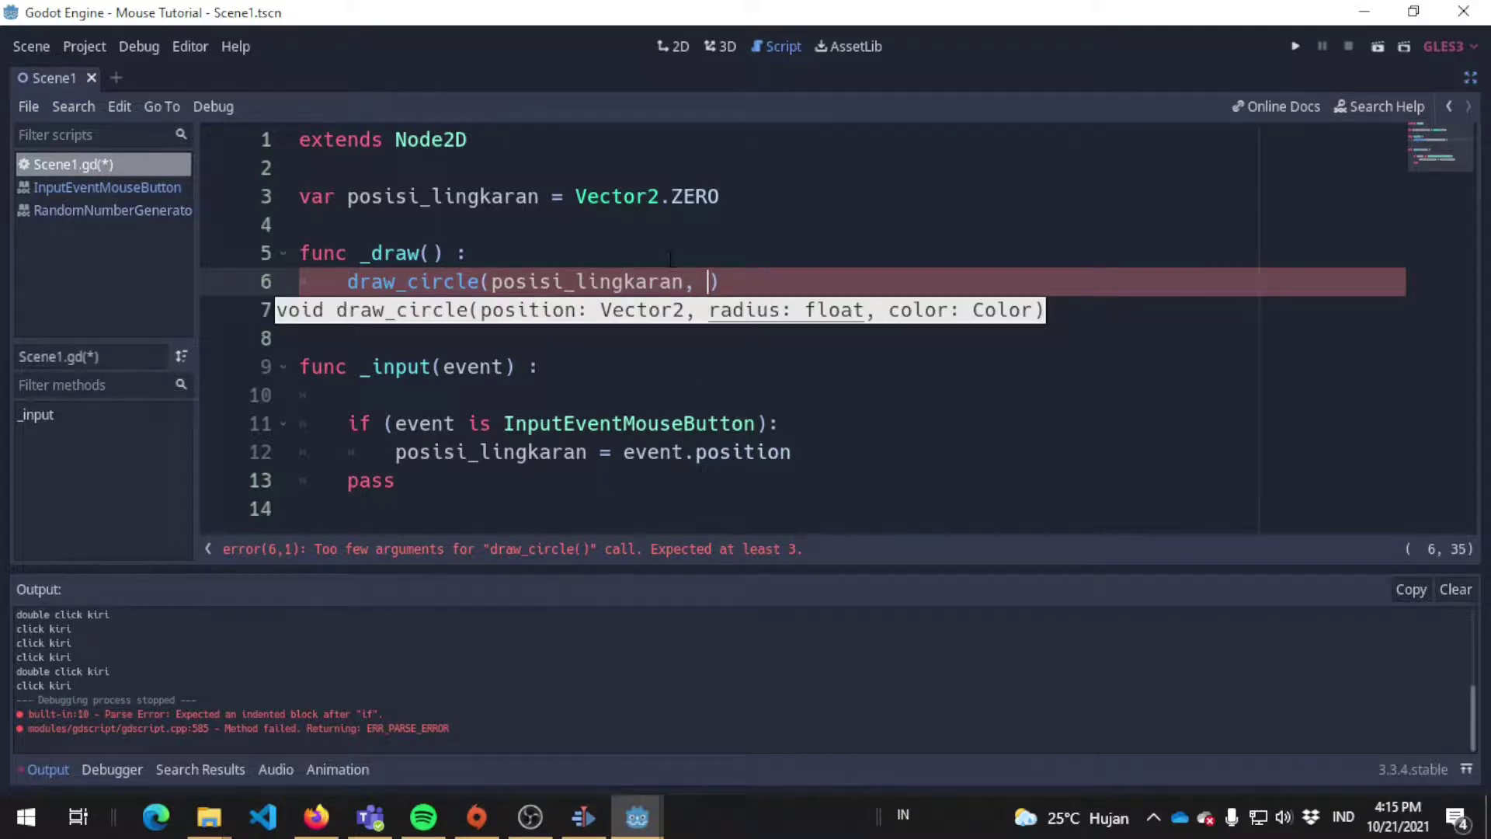
type("20, Color.Yellow")
key("Return")
key("End")
key("Return")
type("pass")
key("ctrl+s")
Step: Add update() after the position assignment and run the scene
scroll(830, 456, "down", 1)
left_click(831, 456)
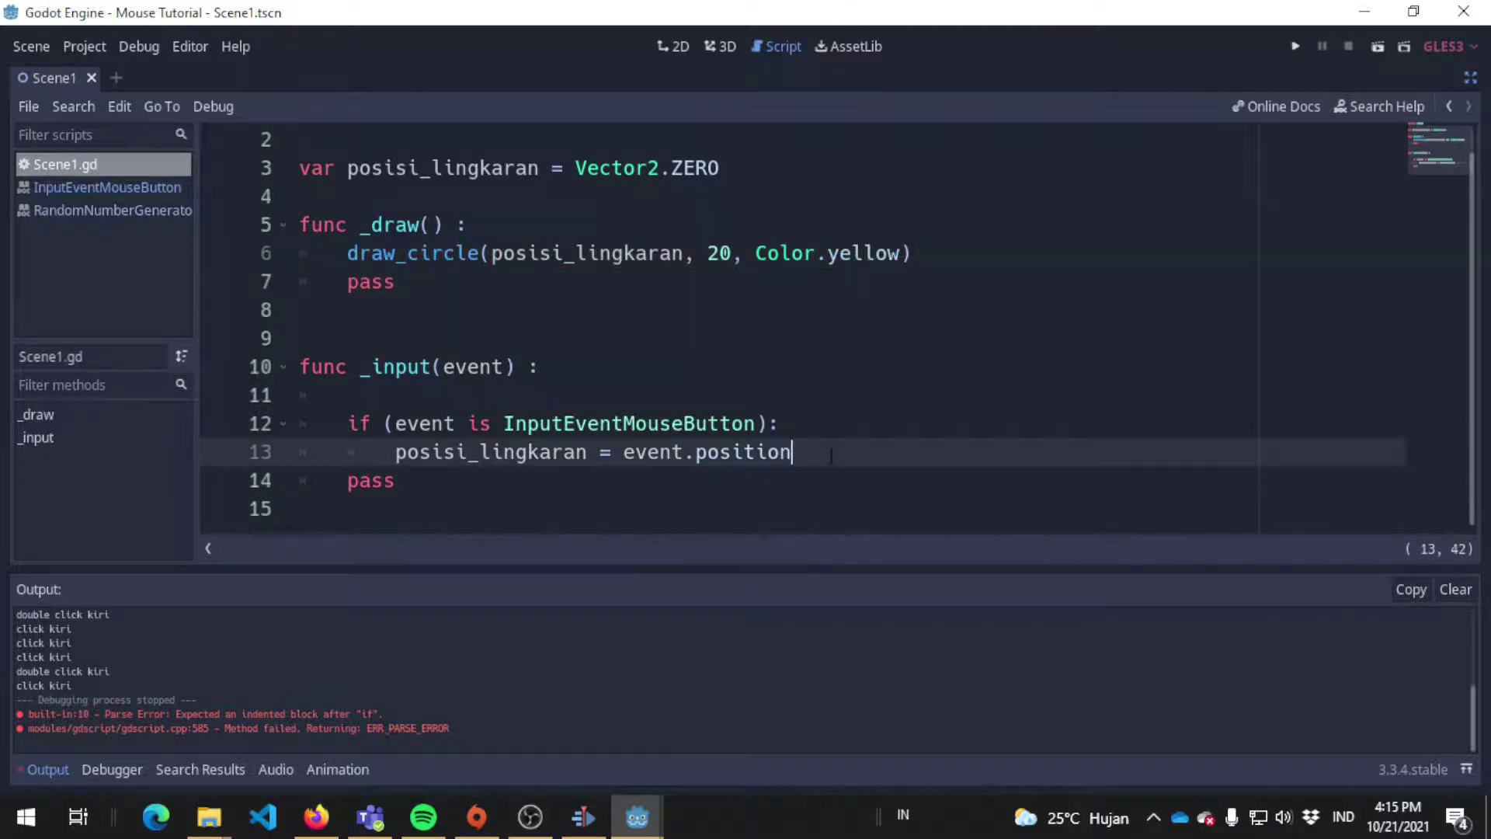
key("Return")
type("update()")
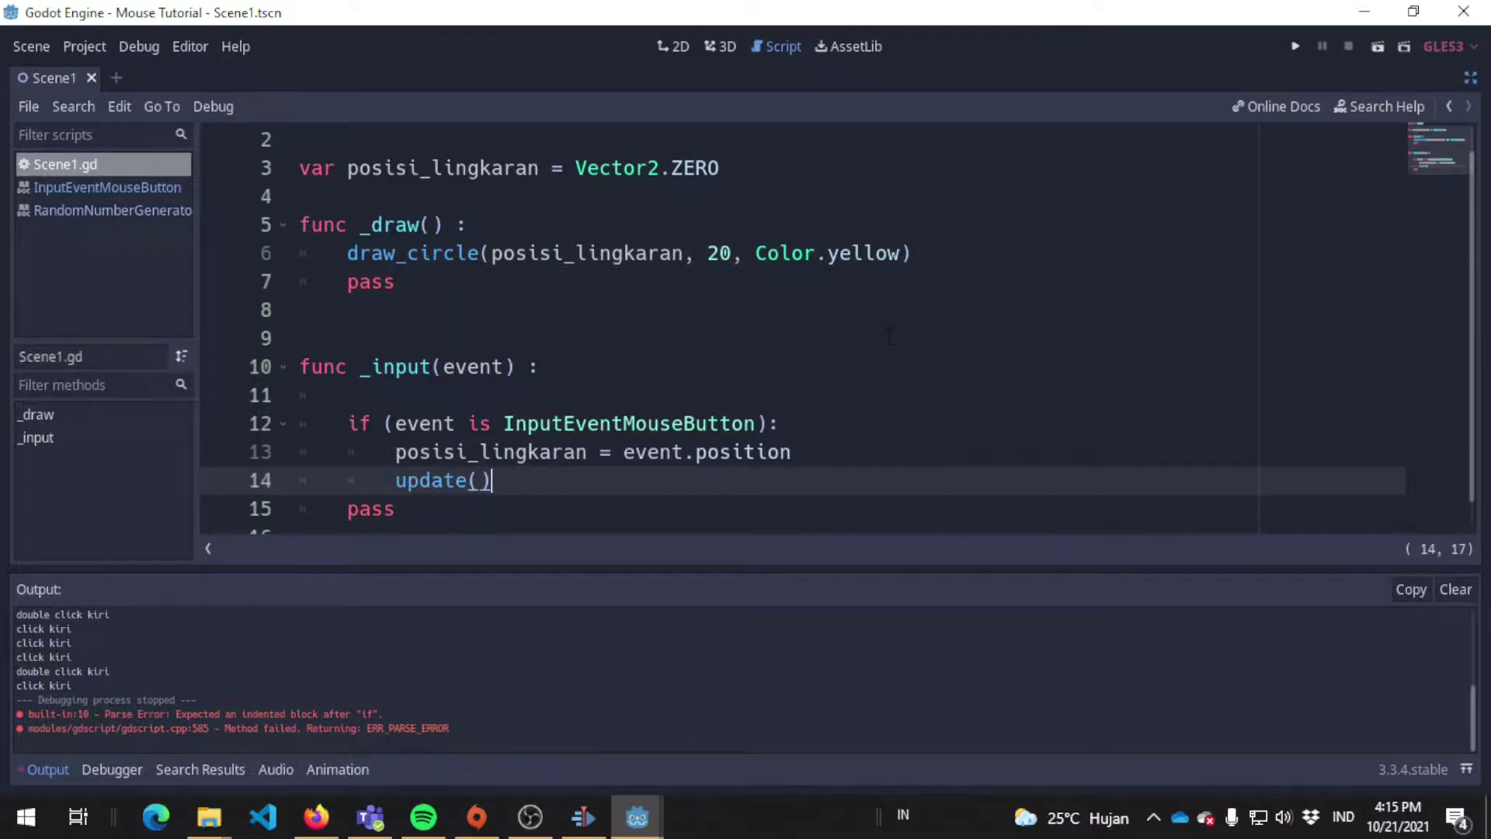
left_click(1294, 47)
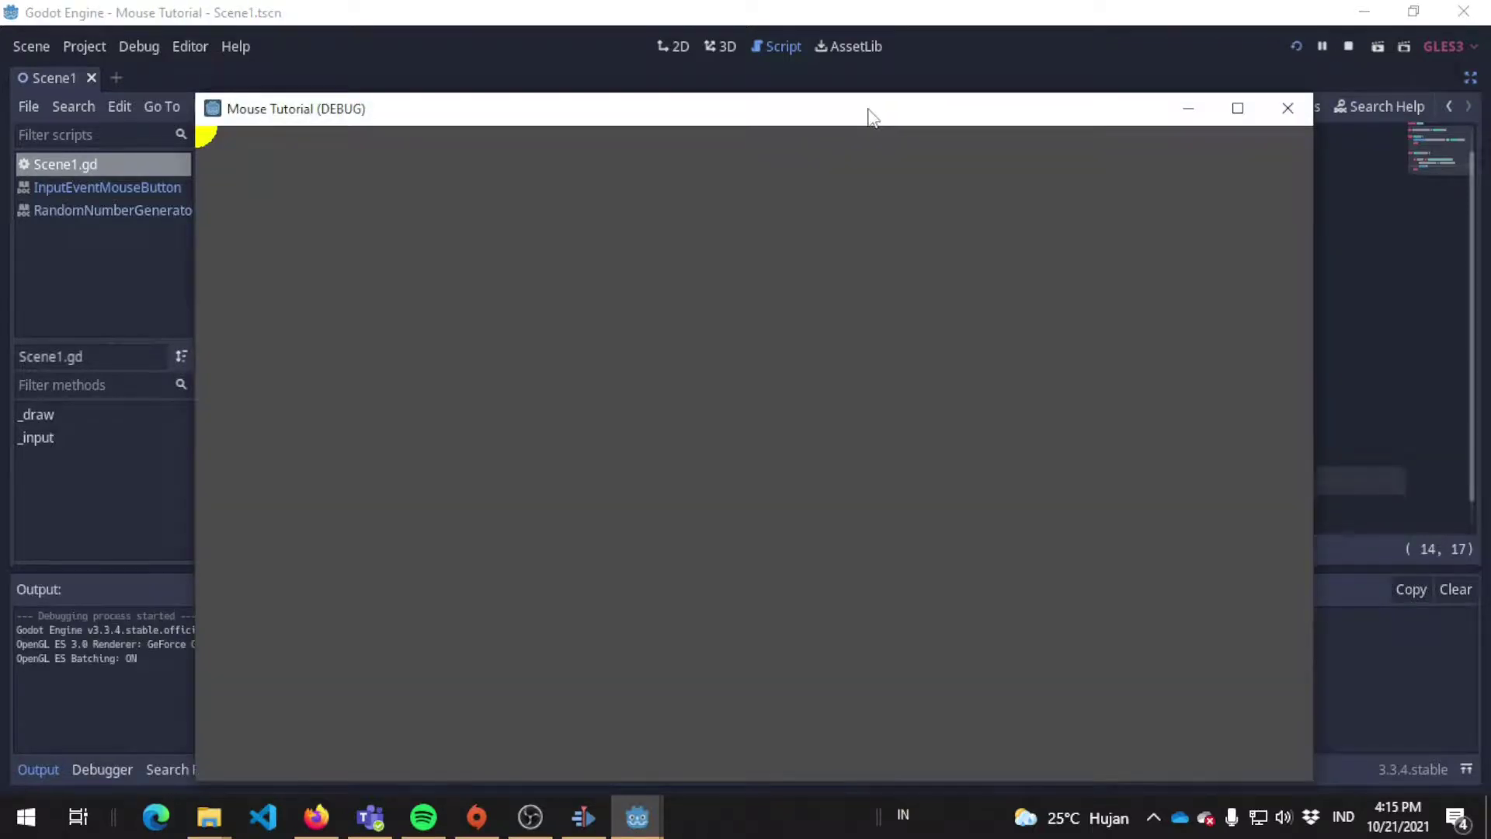
Step: Click about twenty spots in the debug window to move the yellow circle, then close it
left_click_drag(861, 108, 1088, 86)
left_click(882, 308)
left_click(1291, 294)
left_click(769, 539)
left_click(810, 312)
left_click(871, 645)
left_click(1005, 340)
left_click(1223, 529)
left_click(779, 547)
left_click(843, 284)
left_click(1207, 495)
left_click(908, 615)
left_click(976, 361)
left_click(621, 338)
left_click(728, 610)
left_click(1183, 526)
left_click(1250, 275)
left_click(1225, 524)
left_click(1304, 282)
left_click(892, 499)
left_click(1104, 438)
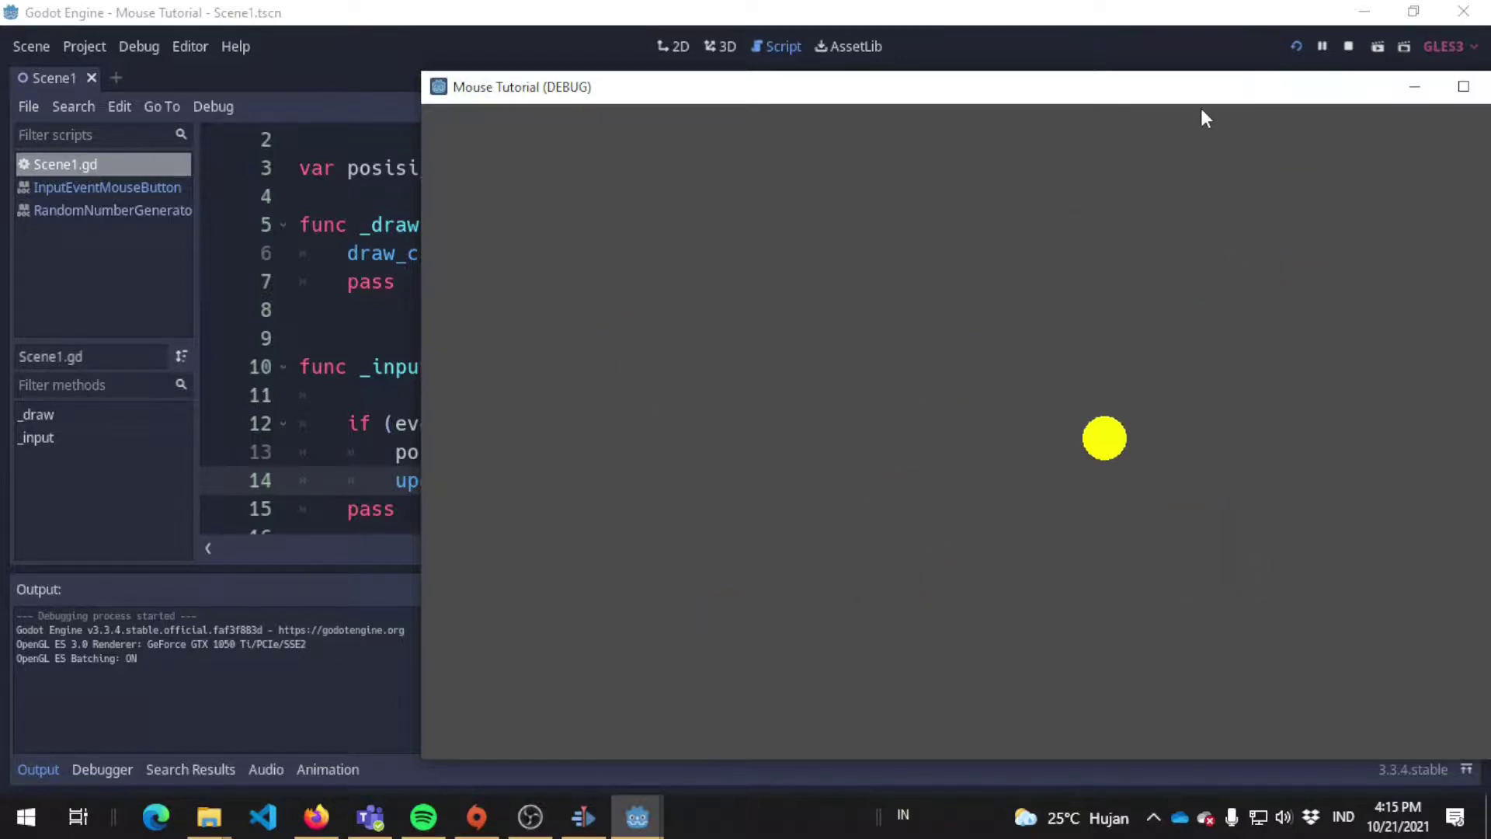
left_click(1285, 101)
left_click(758, 450)
Step: Replace InputEventMouseButton with InputEventMouseMotion on line 12 and run the scene again
scroll(759, 449, "down", 1)
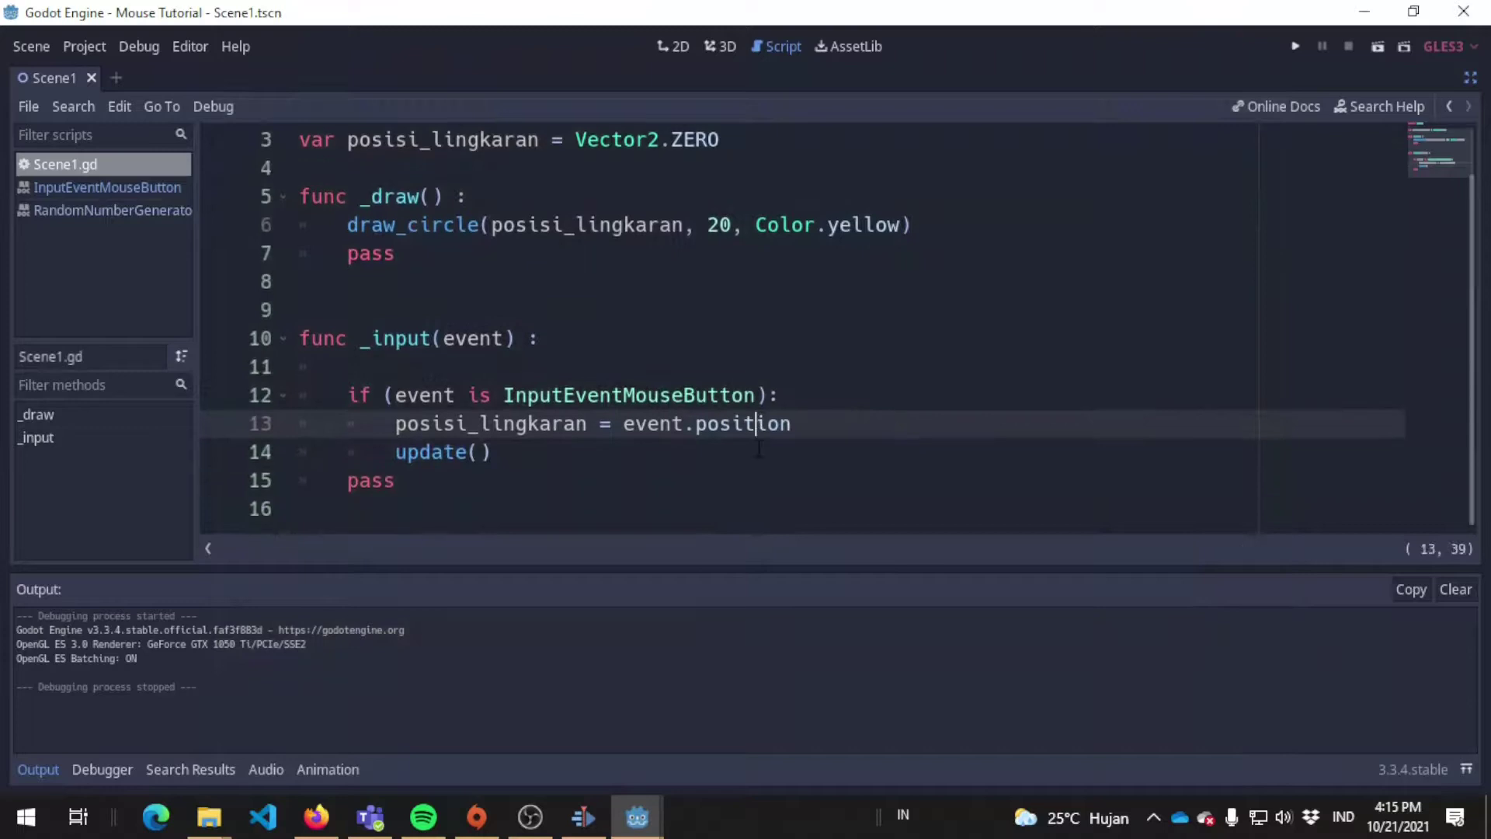
left_click(506, 481)
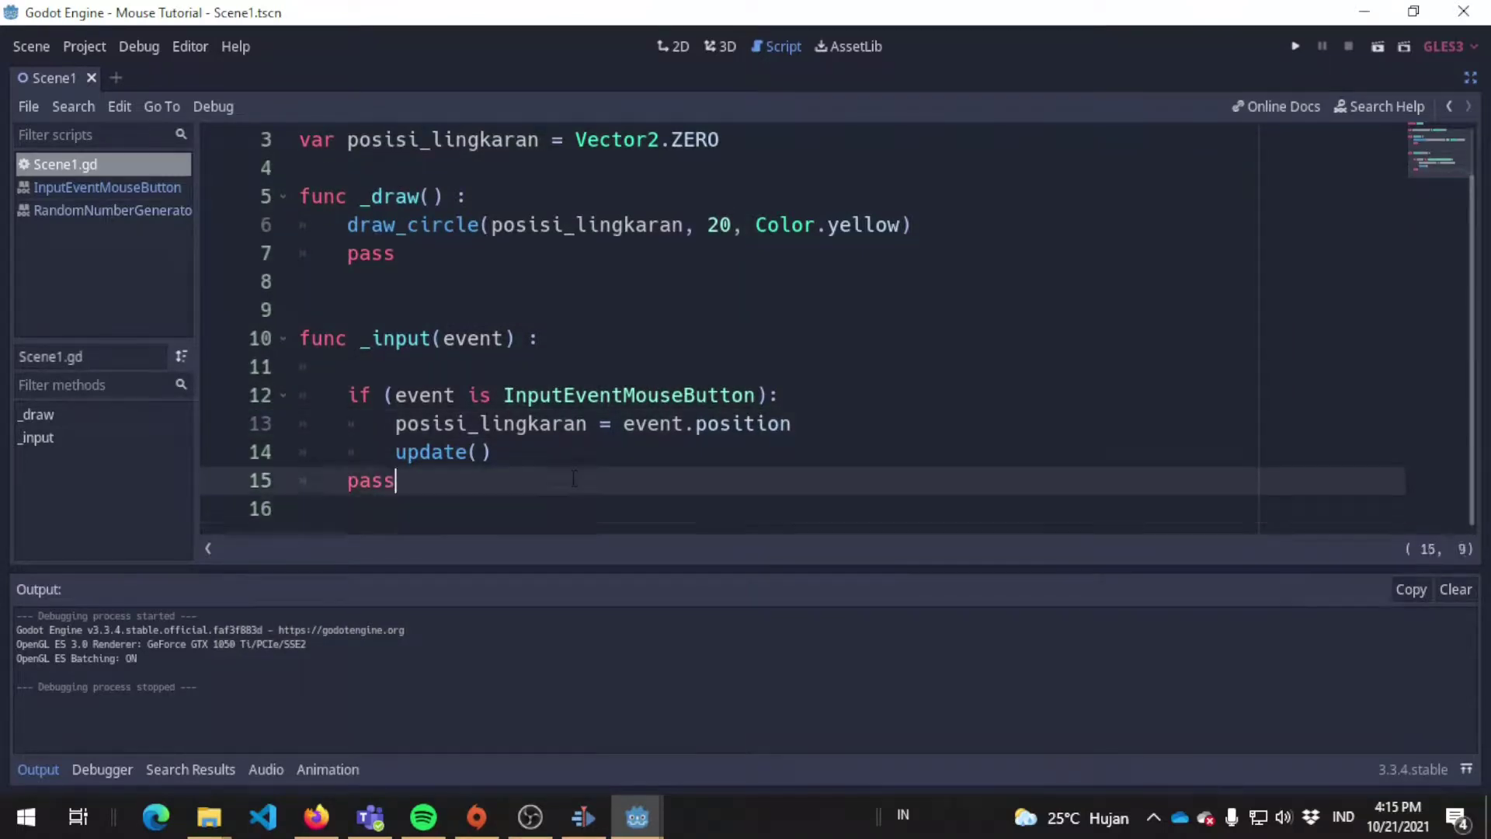
left_click(579, 509)
key("ctrl+z")
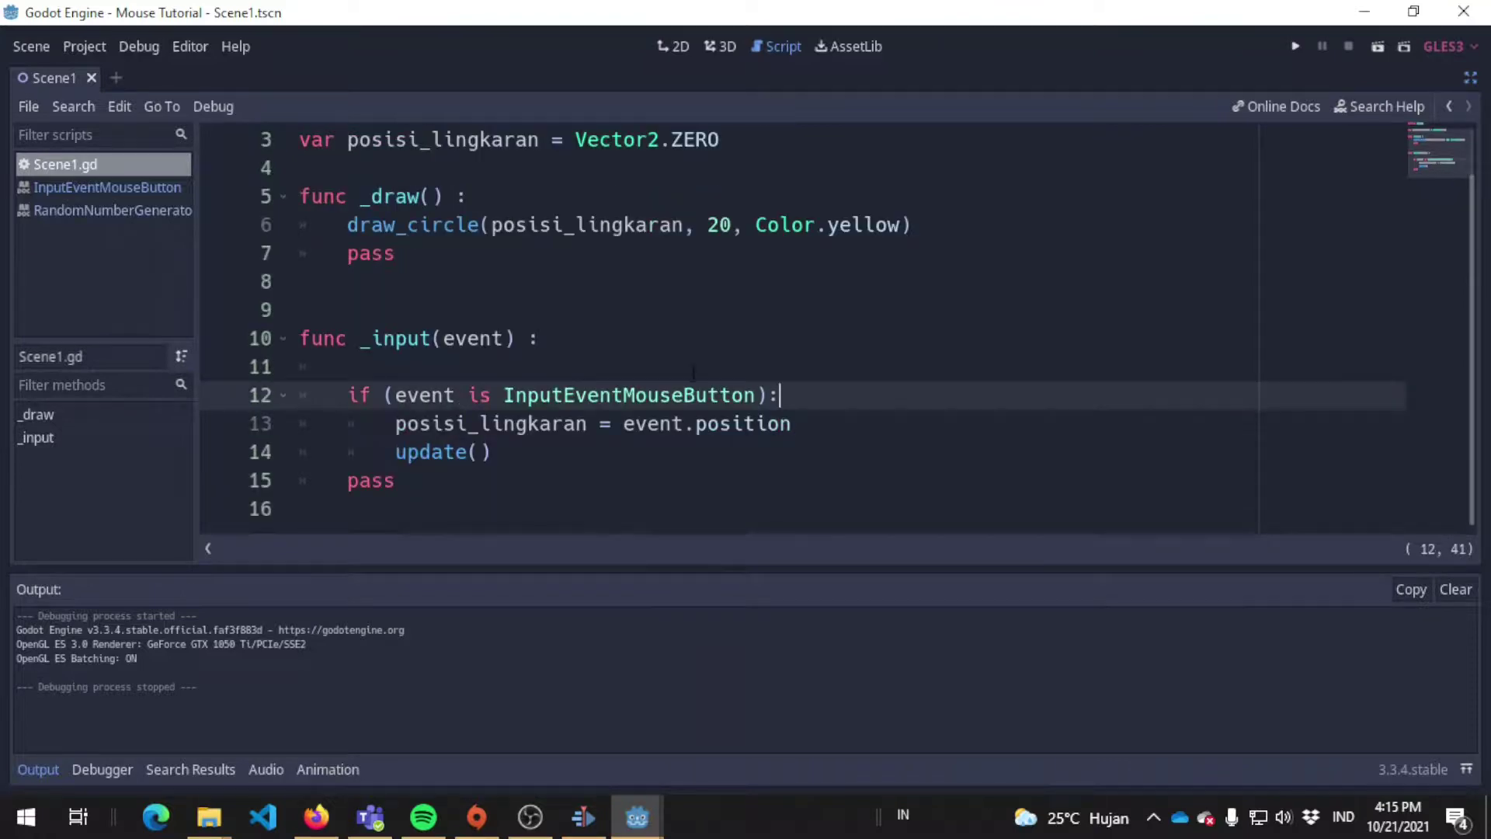
double_click(701, 394)
type("InputEventMouse")
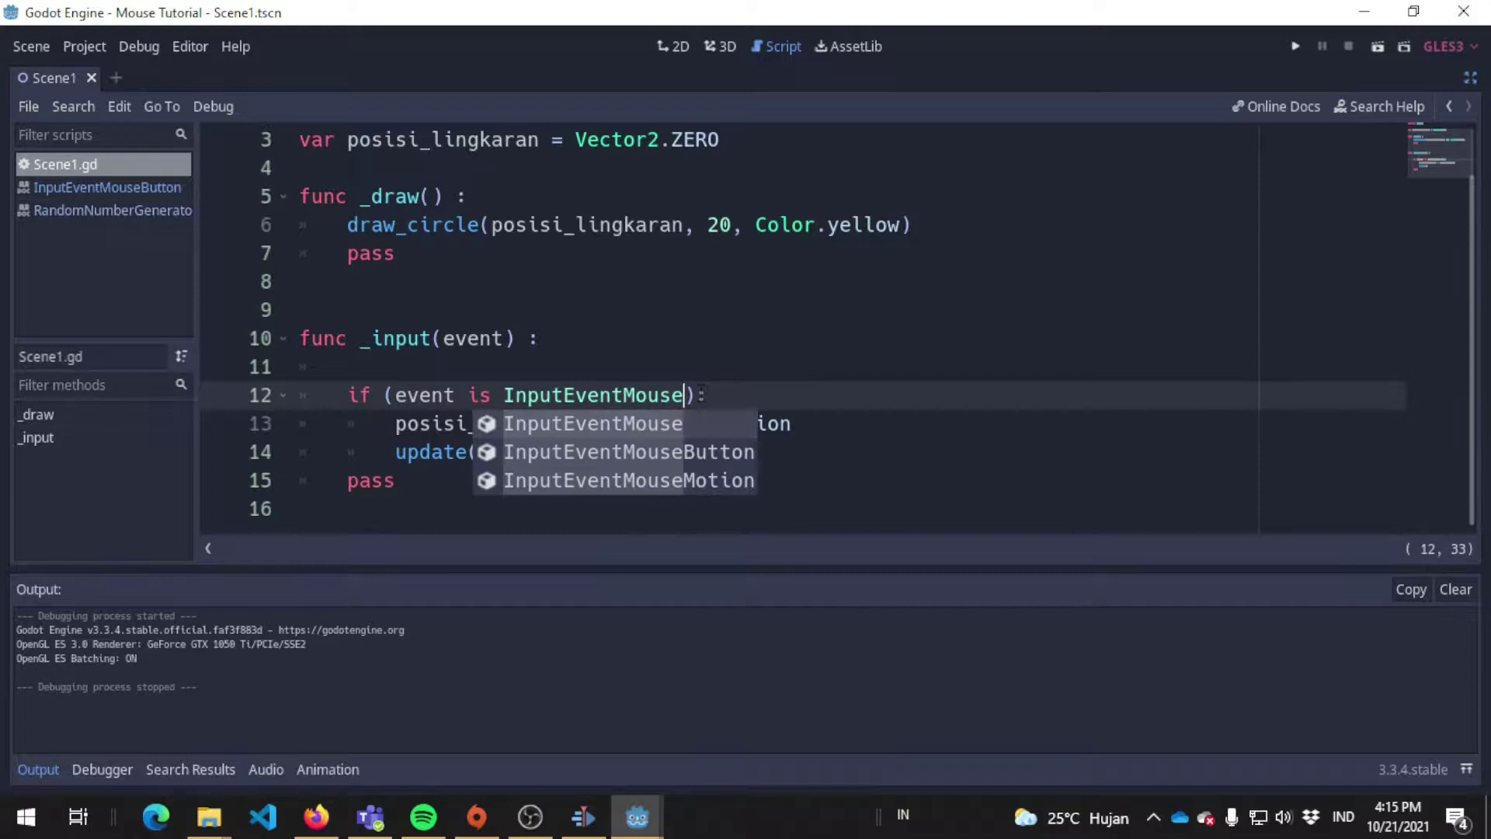
key("Down")
key("Down")
key("Return")
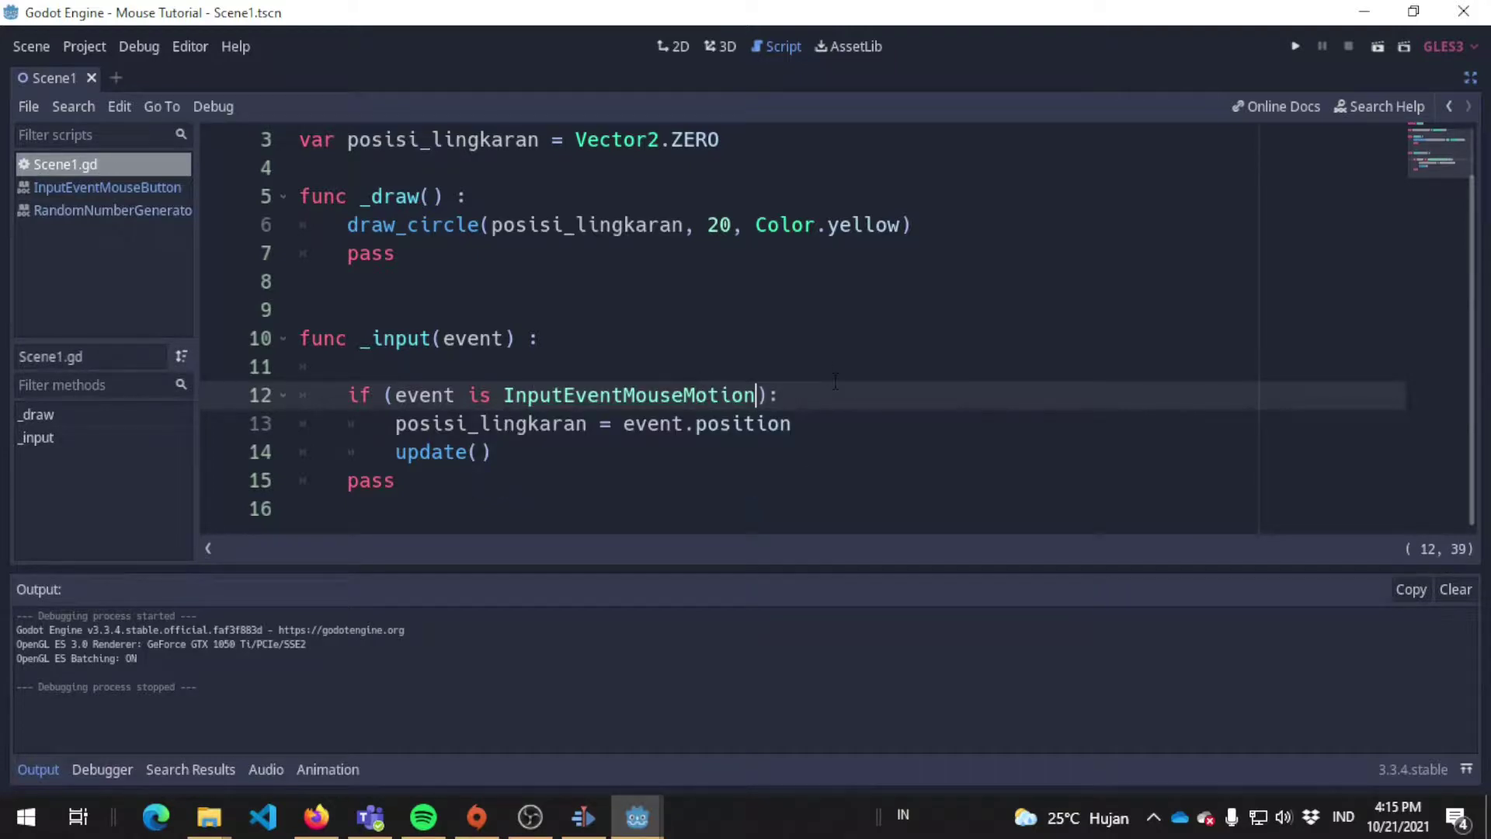
left_click(1297, 45)
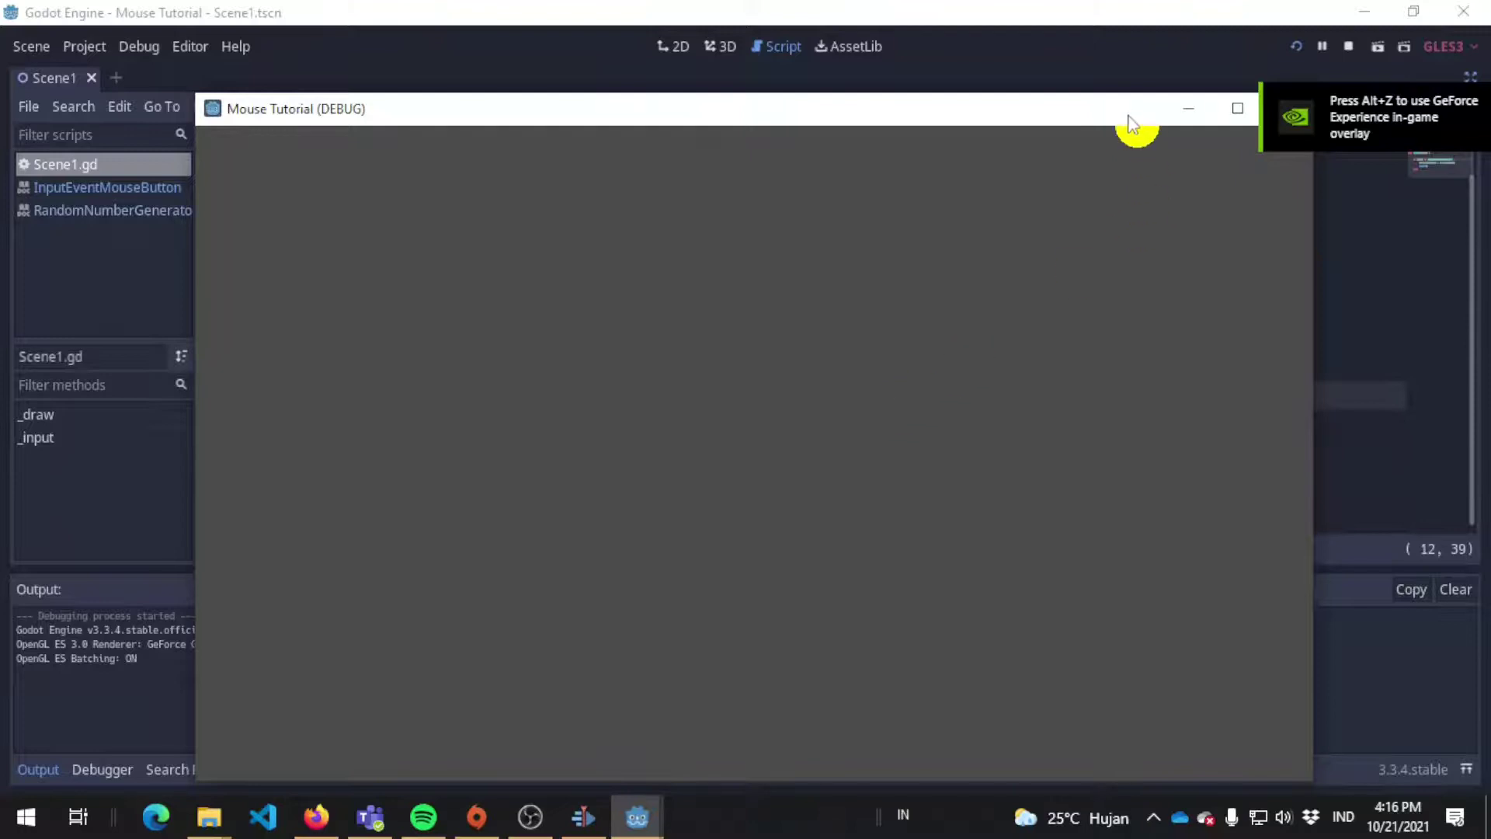
Step: Close the rerun debug window and put the caret on InputEventMouseMotion in line 12
left_click_drag(1129, 115, 1015, 97)
left_click(1175, 90)
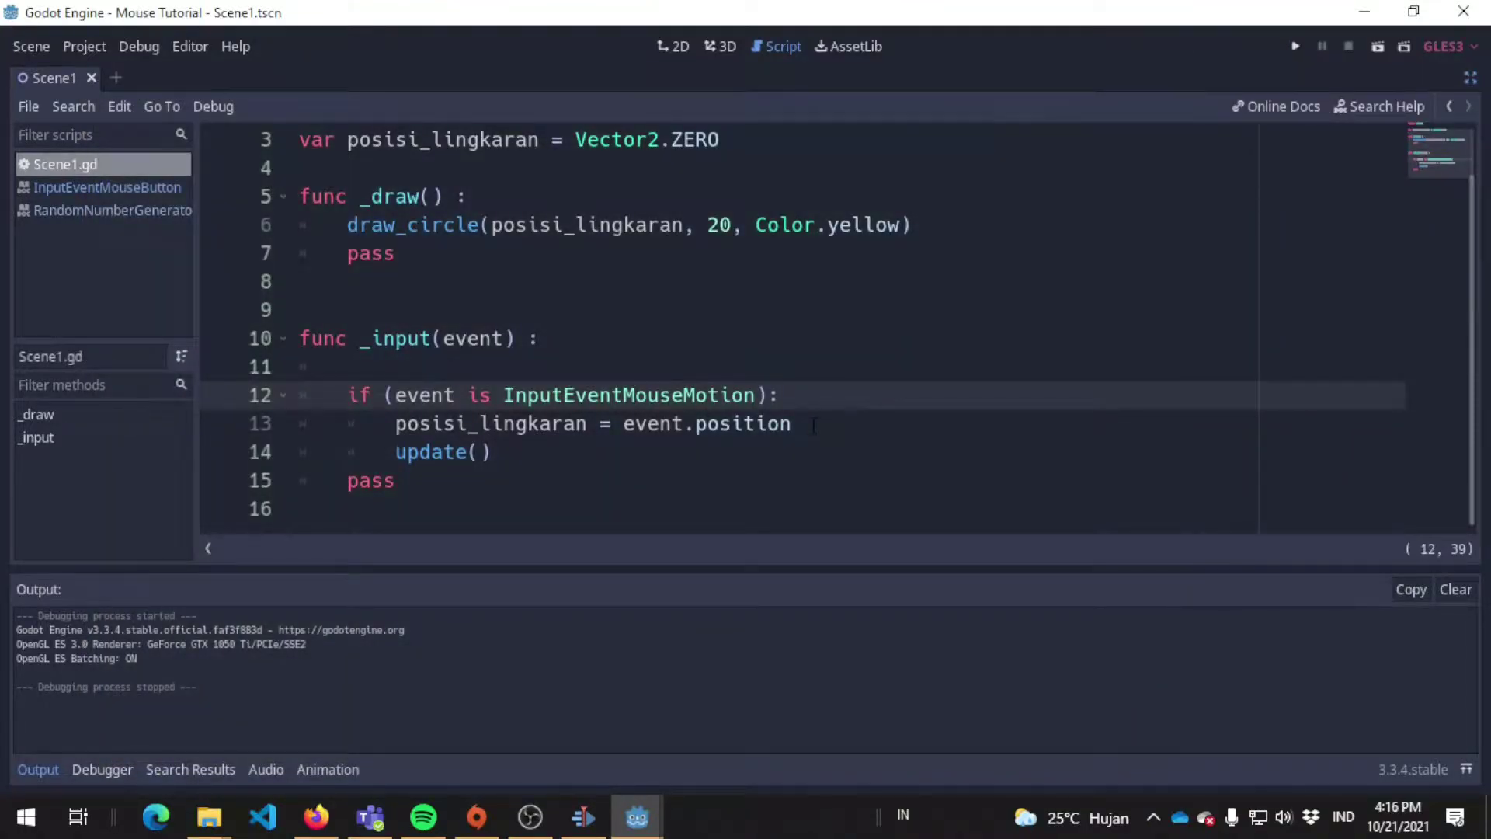
key("Up")
left_click(719, 394)
Step: Open the InputEventMouseMotion class reference and scroll down to its properties
left_click(675, 397, "ctrl")
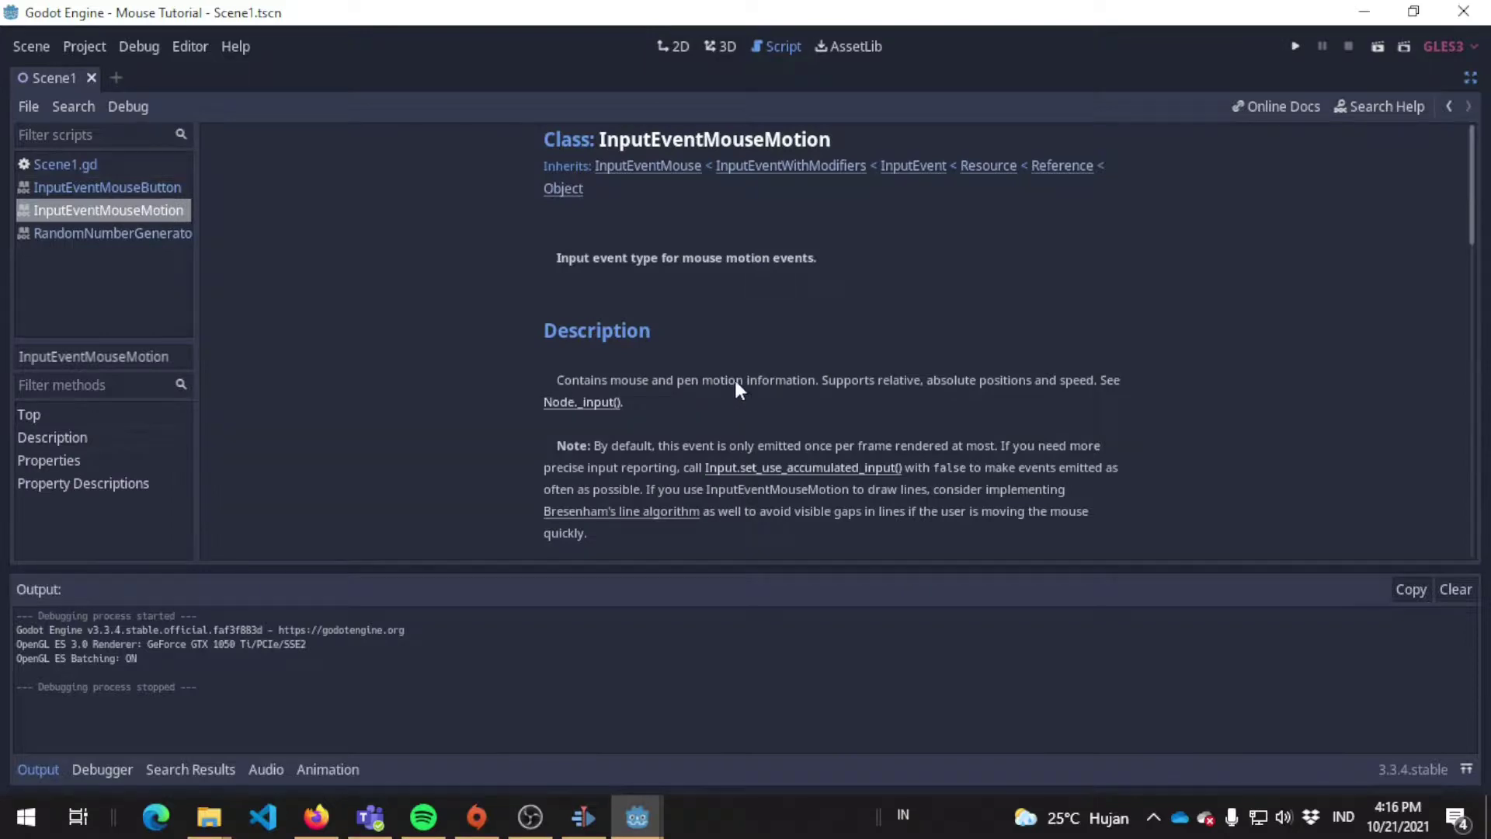
scroll(771, 307, "down", 3)
scroll(772, 304, "down", 3)
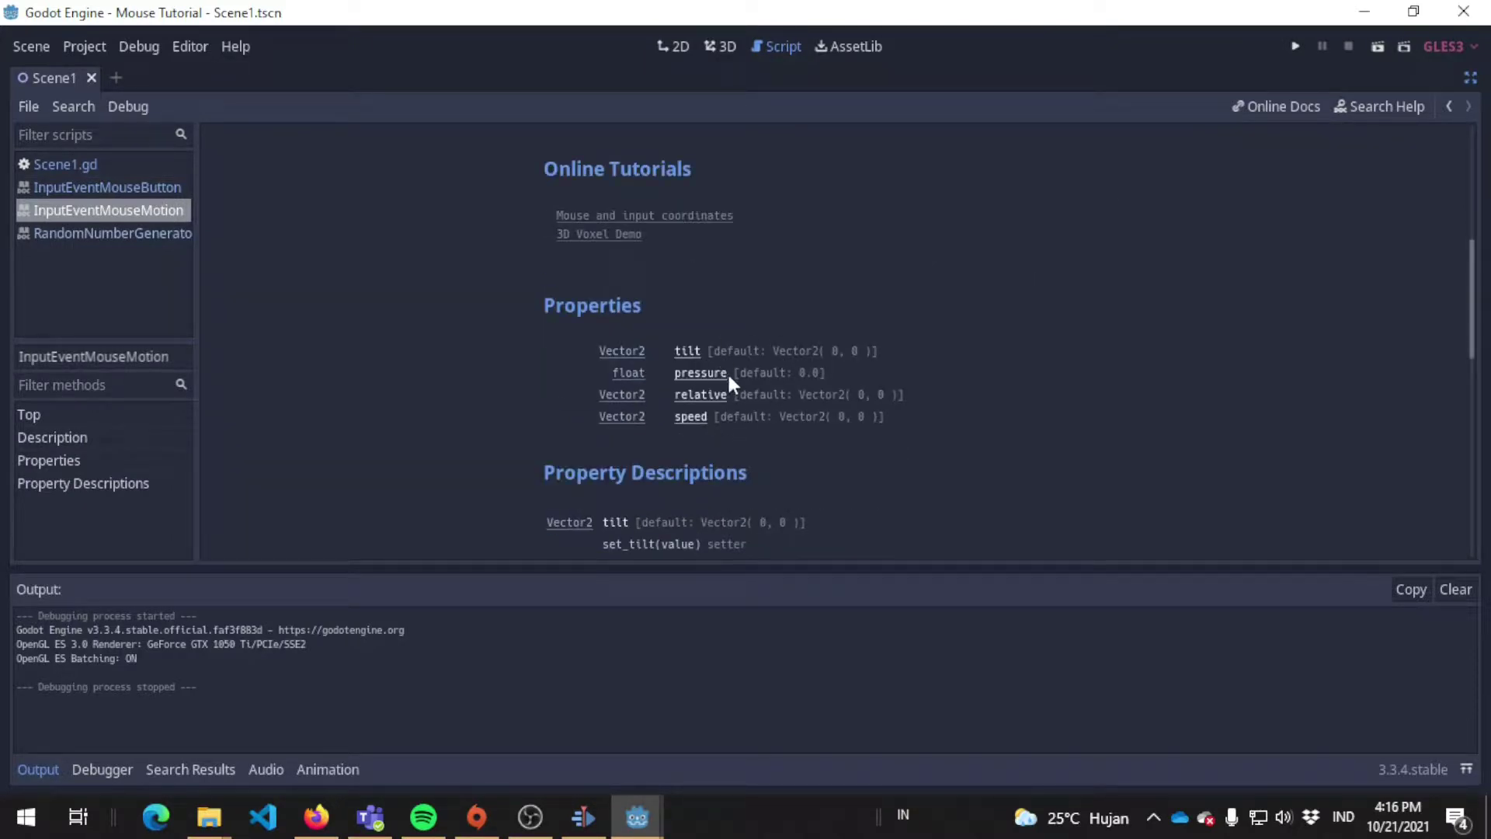
scroll(731, 421, "down", 2)
Step: In Firefox, read the online InputEventMouseMotion pressure, relative, speed and tilt property descriptions
key("alt+Tab")
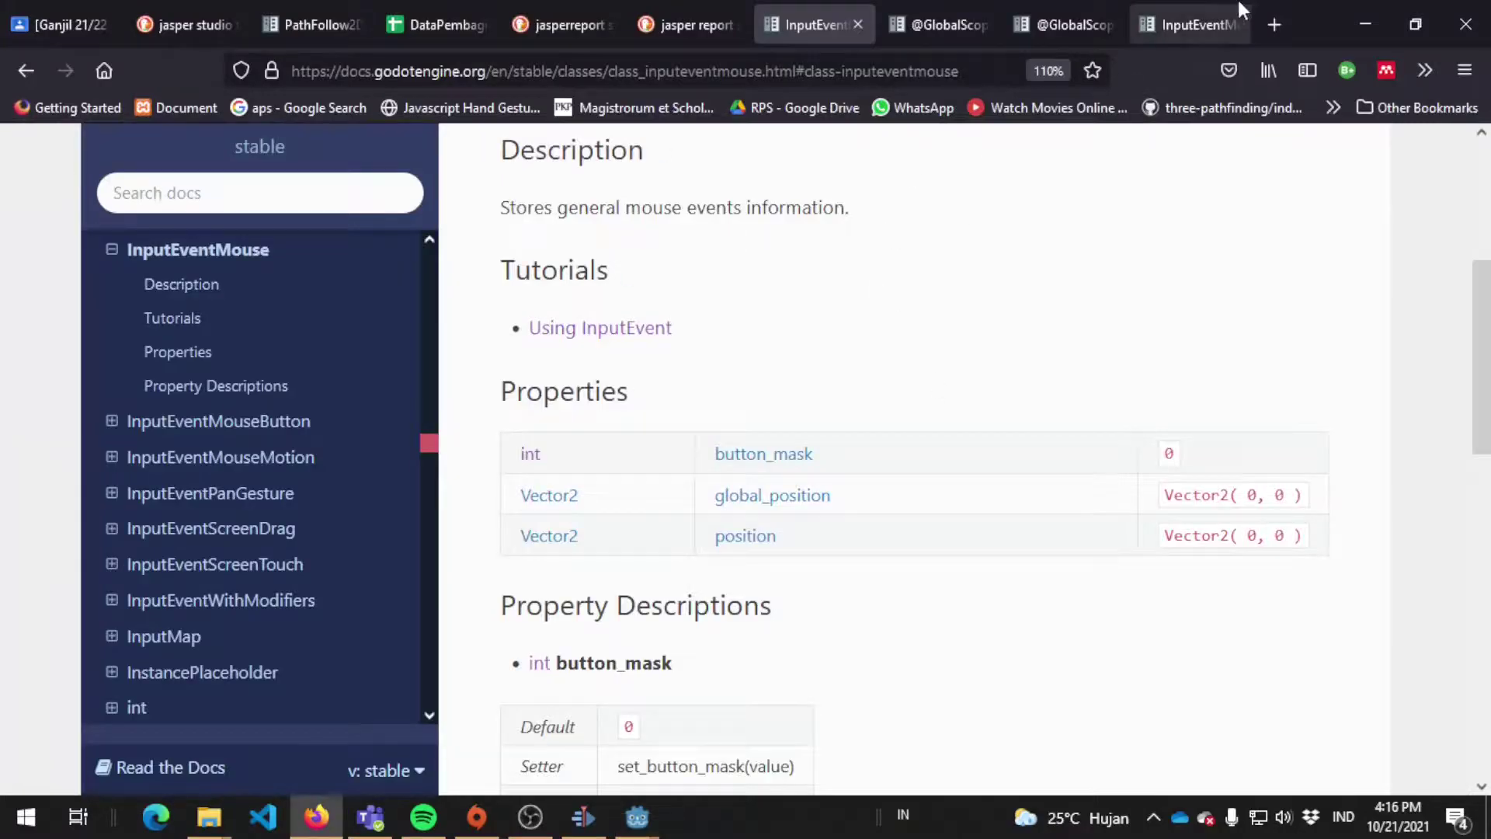
left_click(1212, 20)
scroll(957, 351, "down", 3)
scroll(957, 351, "up", 2)
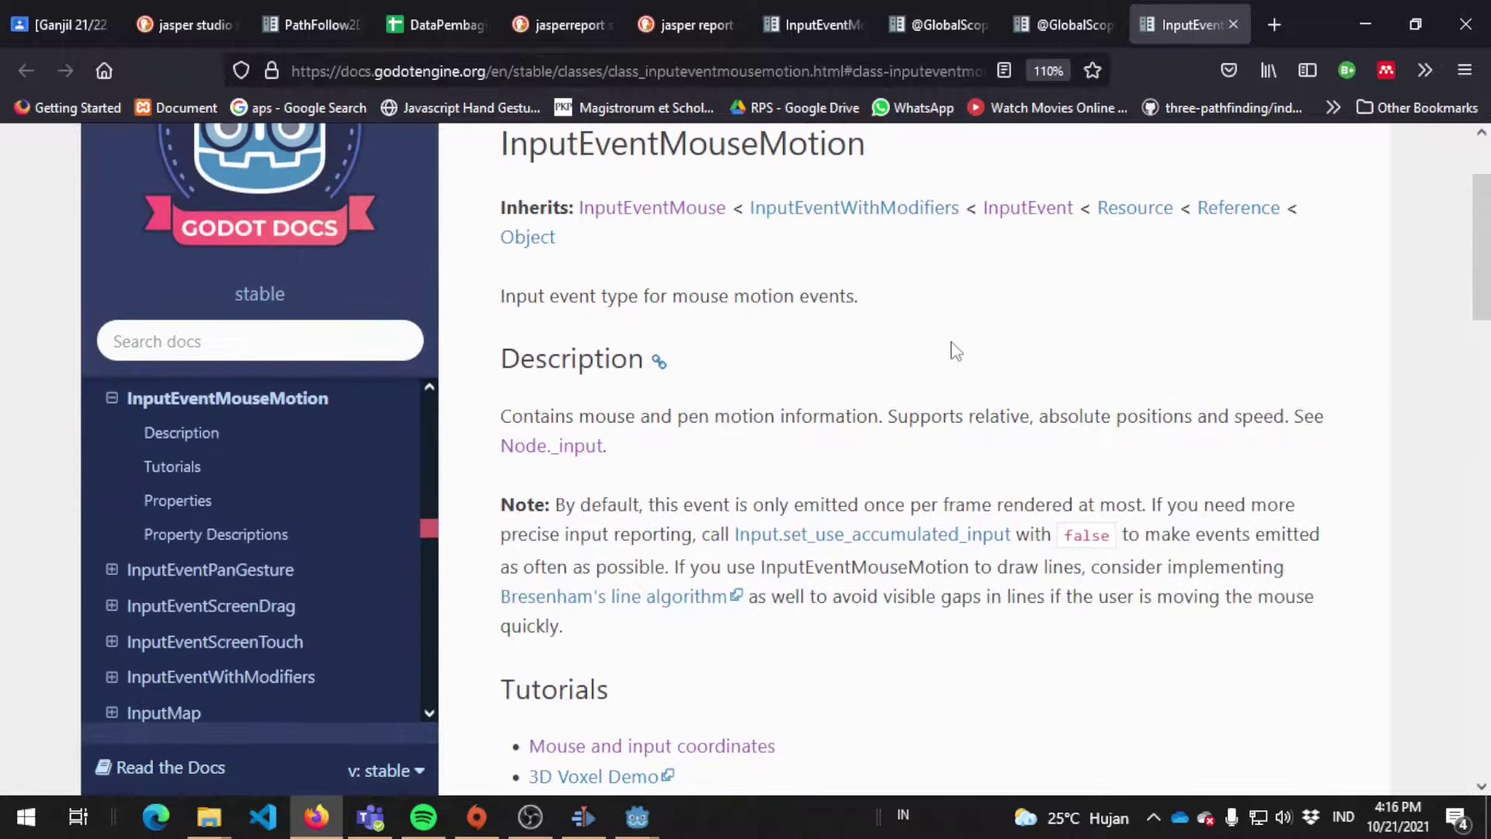
scroll(954, 349, "down", 3)
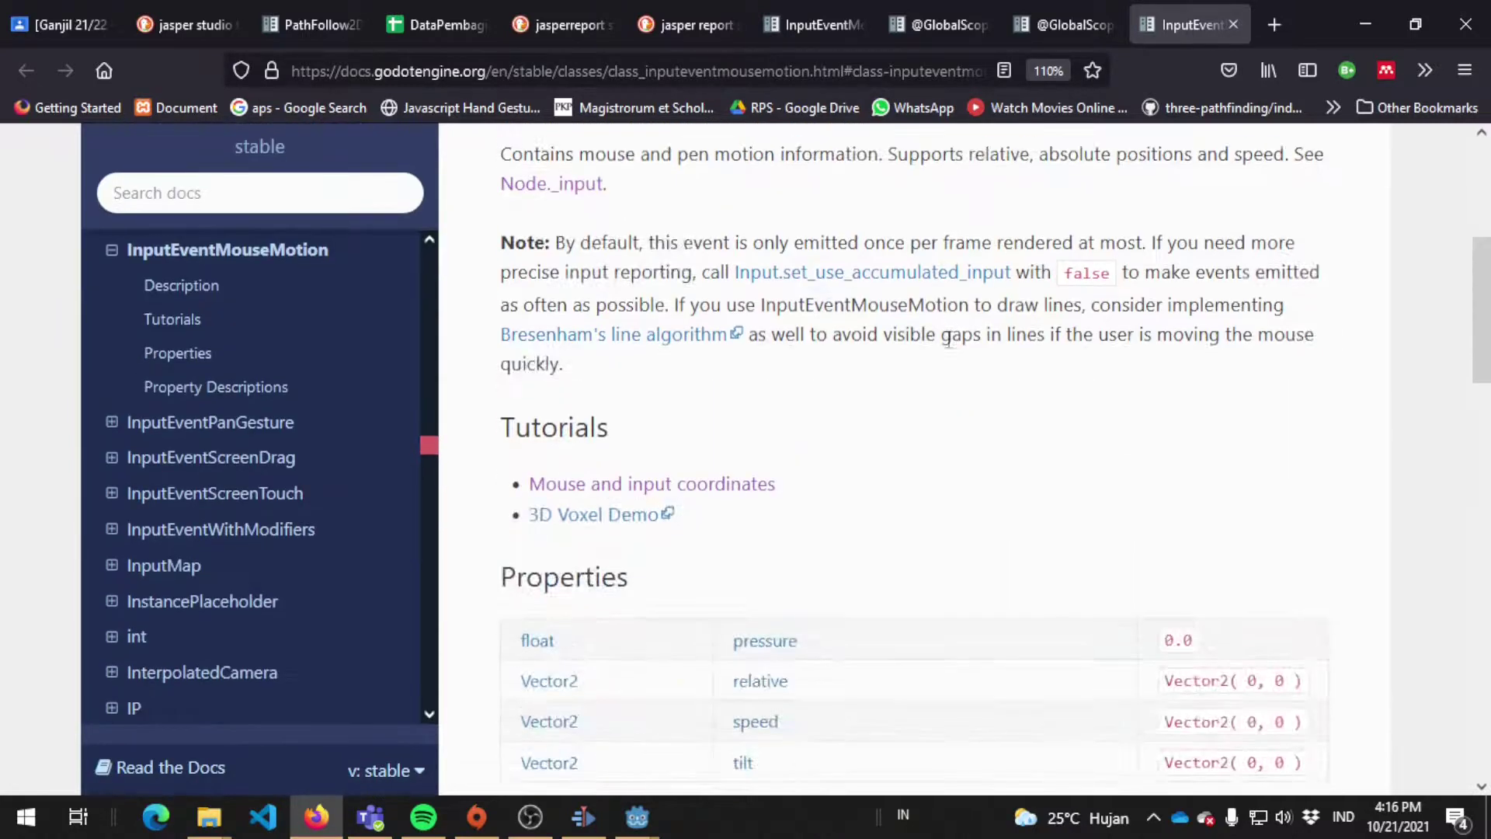
scroll(950, 349, "down", 6)
scroll(823, 311, "up", 2)
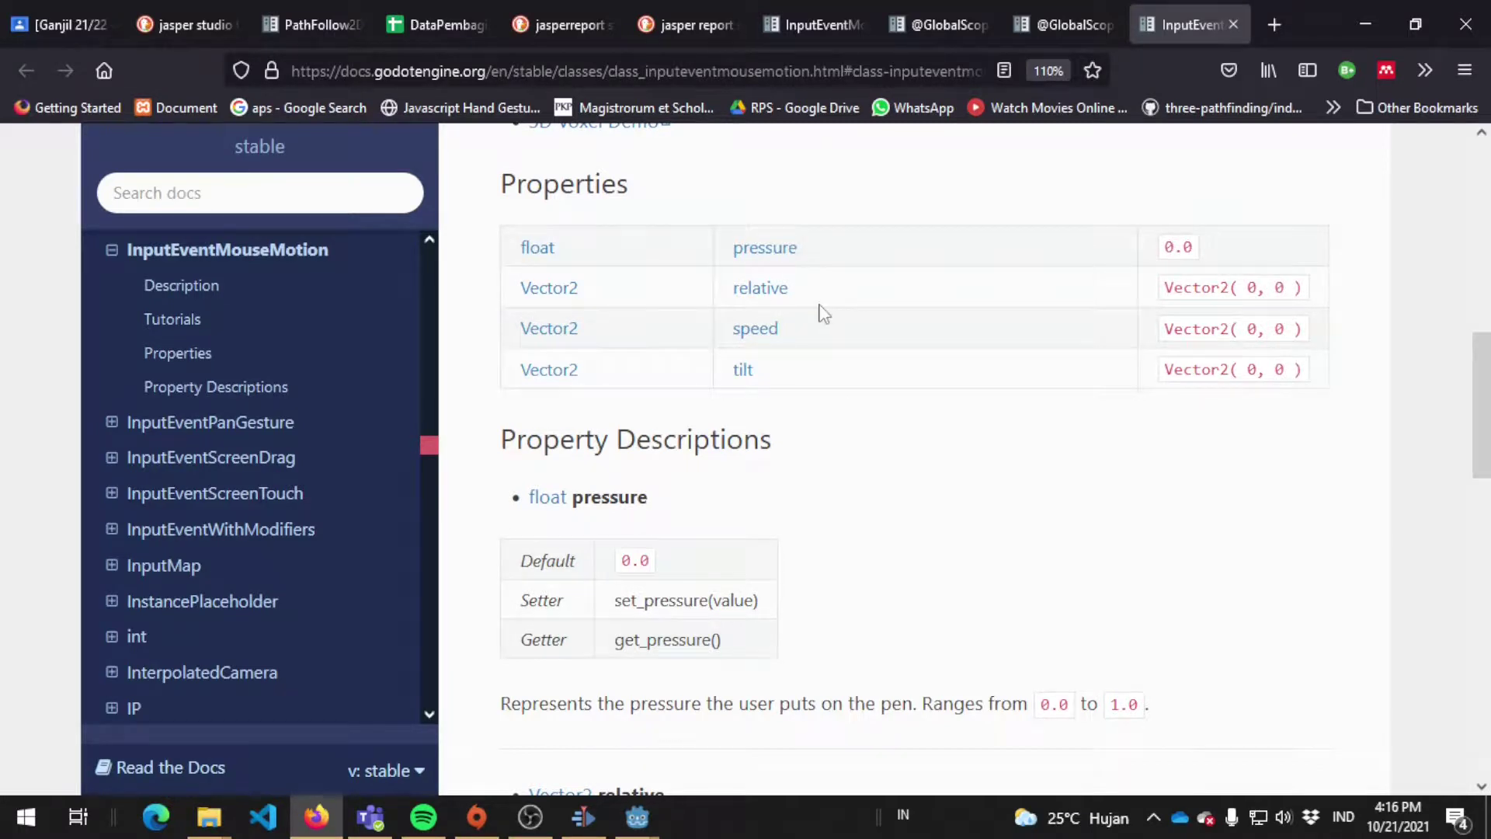
scroll(819, 313, "down", 2)
scroll(681, 366, "down", 3)
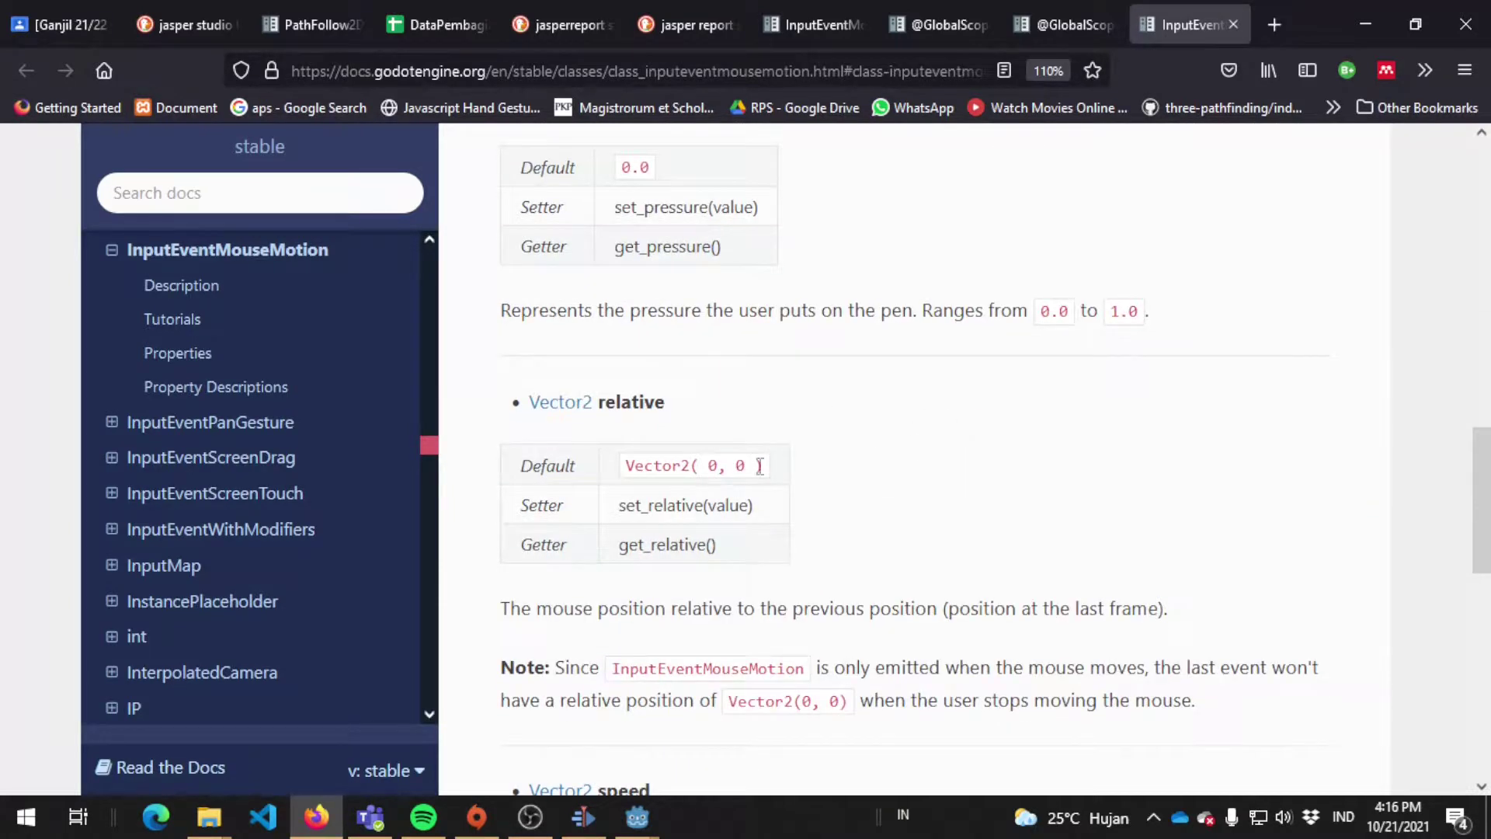
scroll(885, 454, "down", 3)
scroll(882, 449, "down", 5)
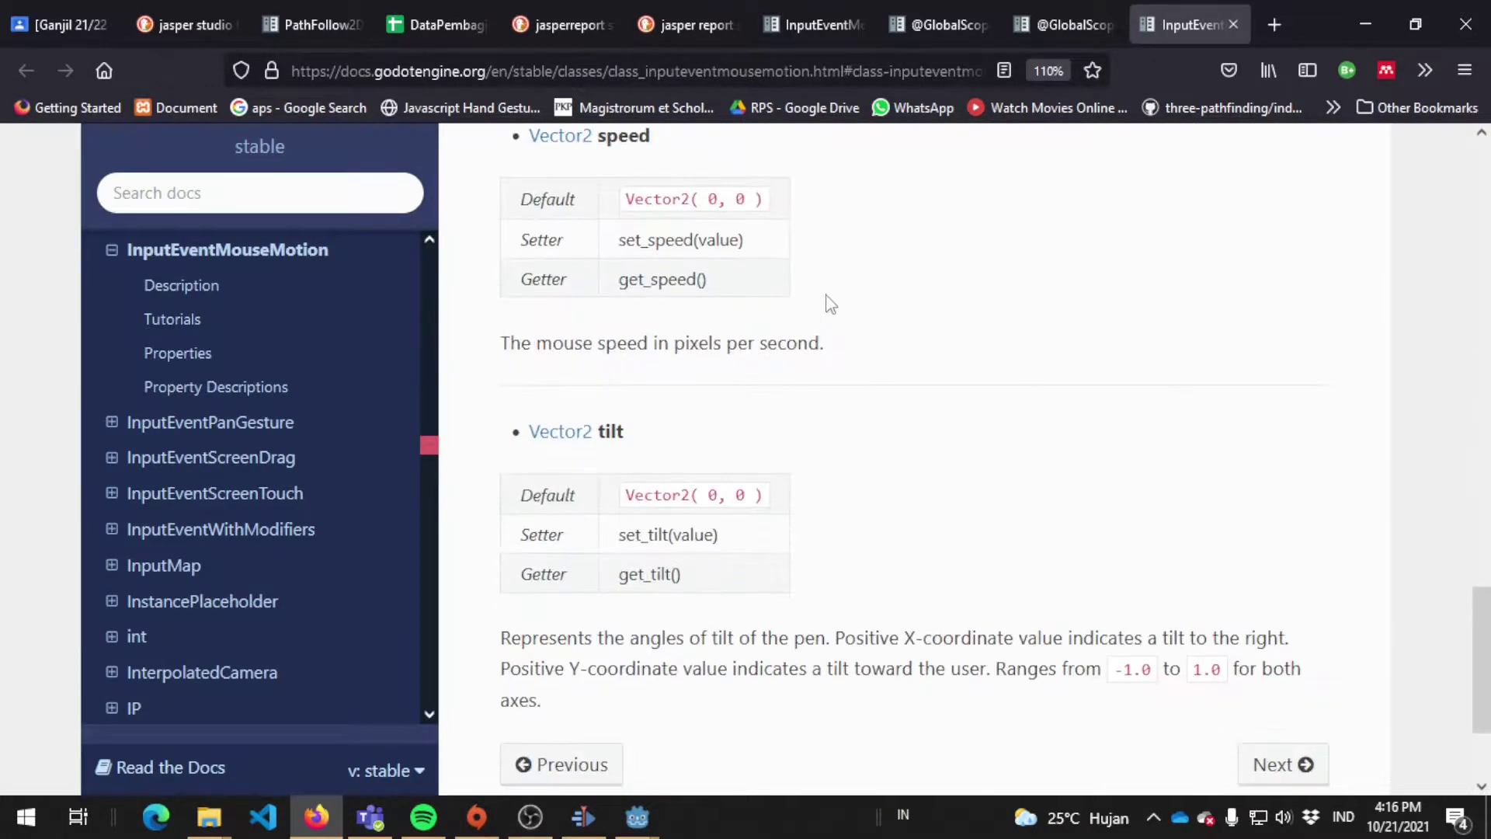
scroll(699, 394, "up", 2)
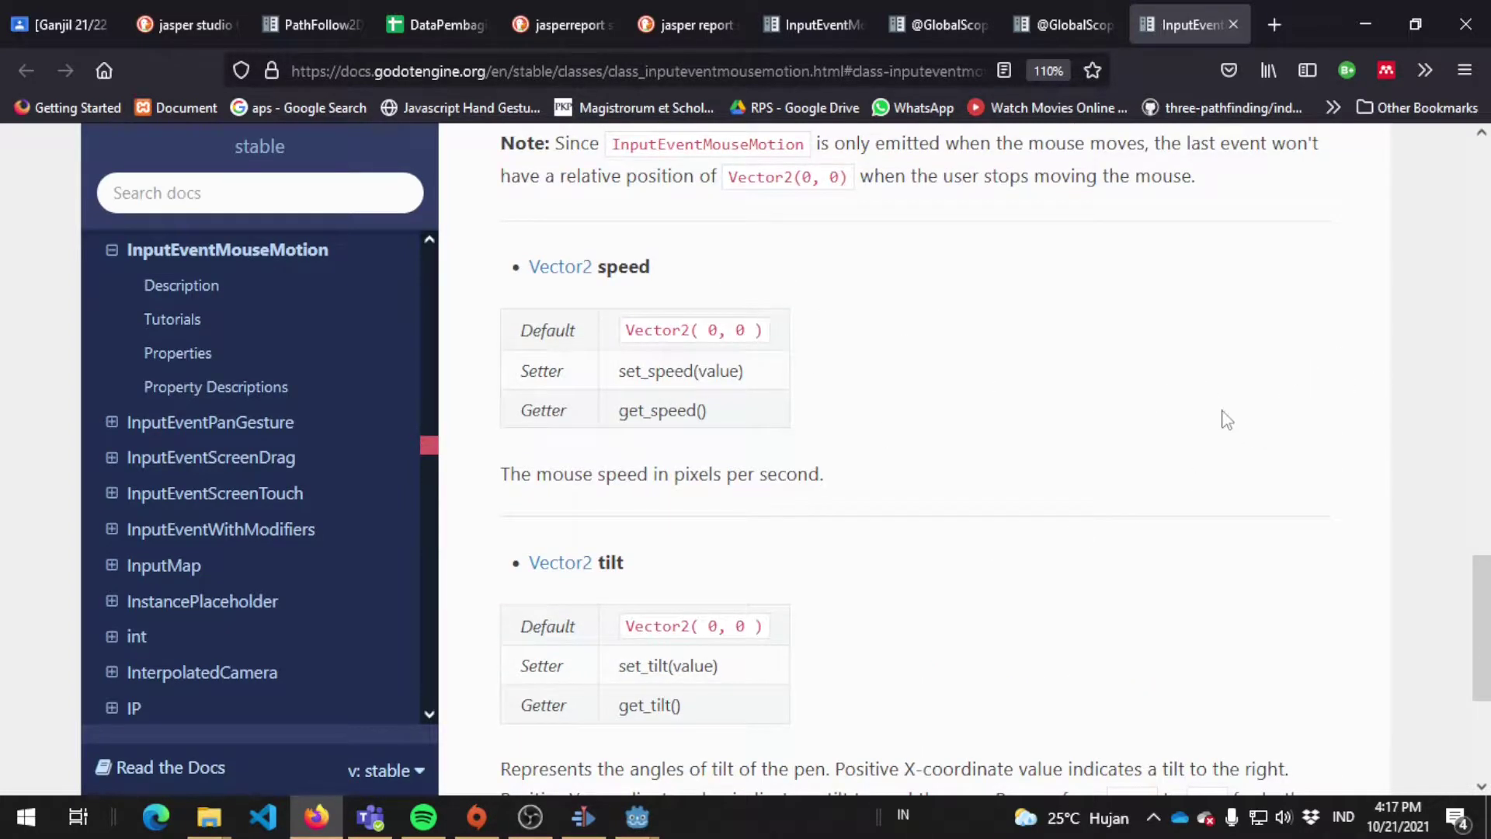
scroll(633, 481, "down", 2)
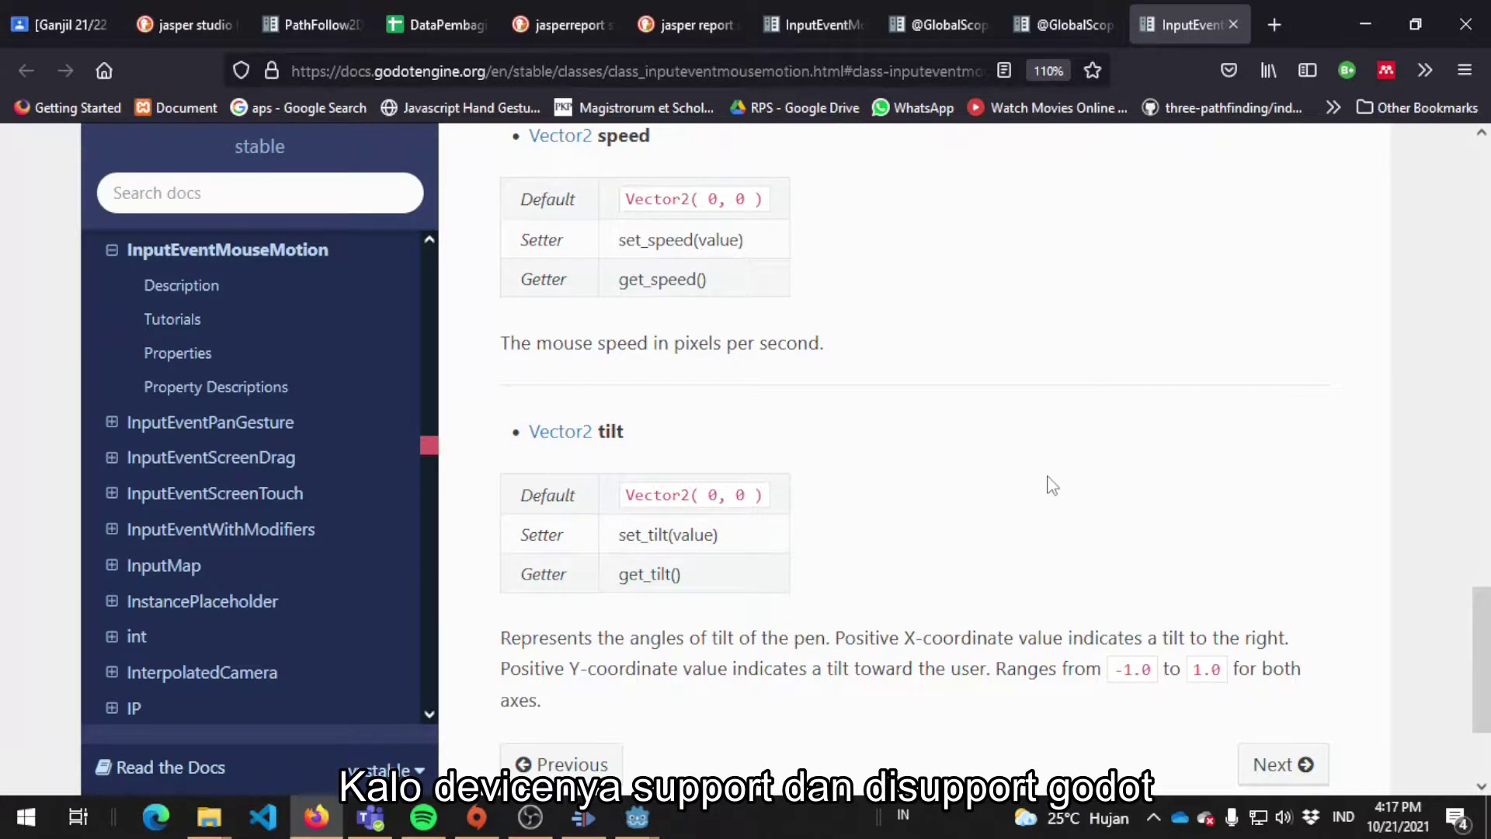
scroll(1009, 536, "up", 4)
scroll(931, 606, "down", 3)
scroll(889, 621, "up", 3)
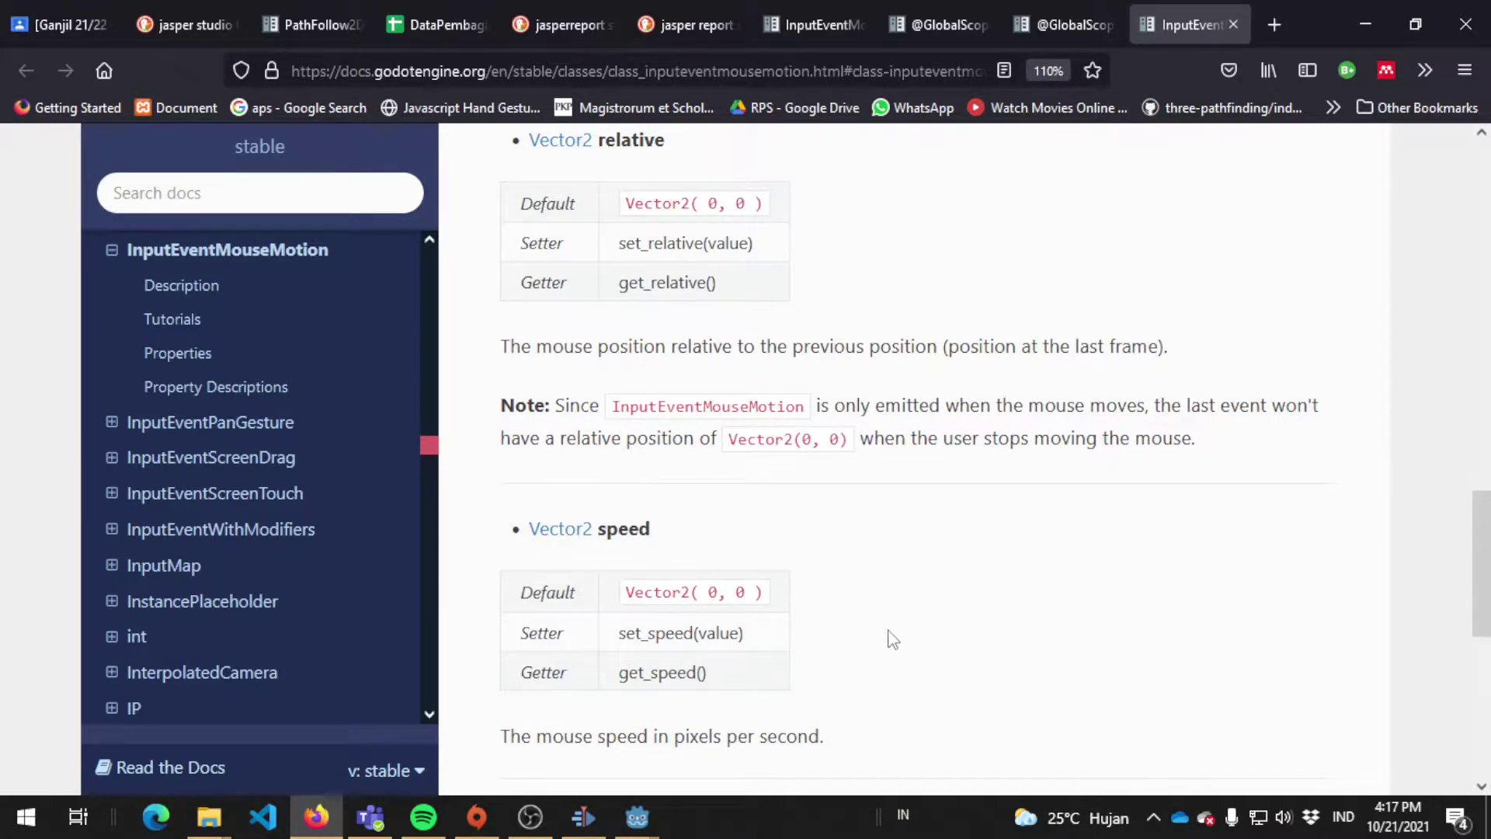
scroll(893, 639, "up", 1)
scroll(854, 613, "up", 1)
Step: Scroll to the relative and speed notes, then return to Godot's InputEventMouseMotion reference
scroll(795, 450, "down", 1)
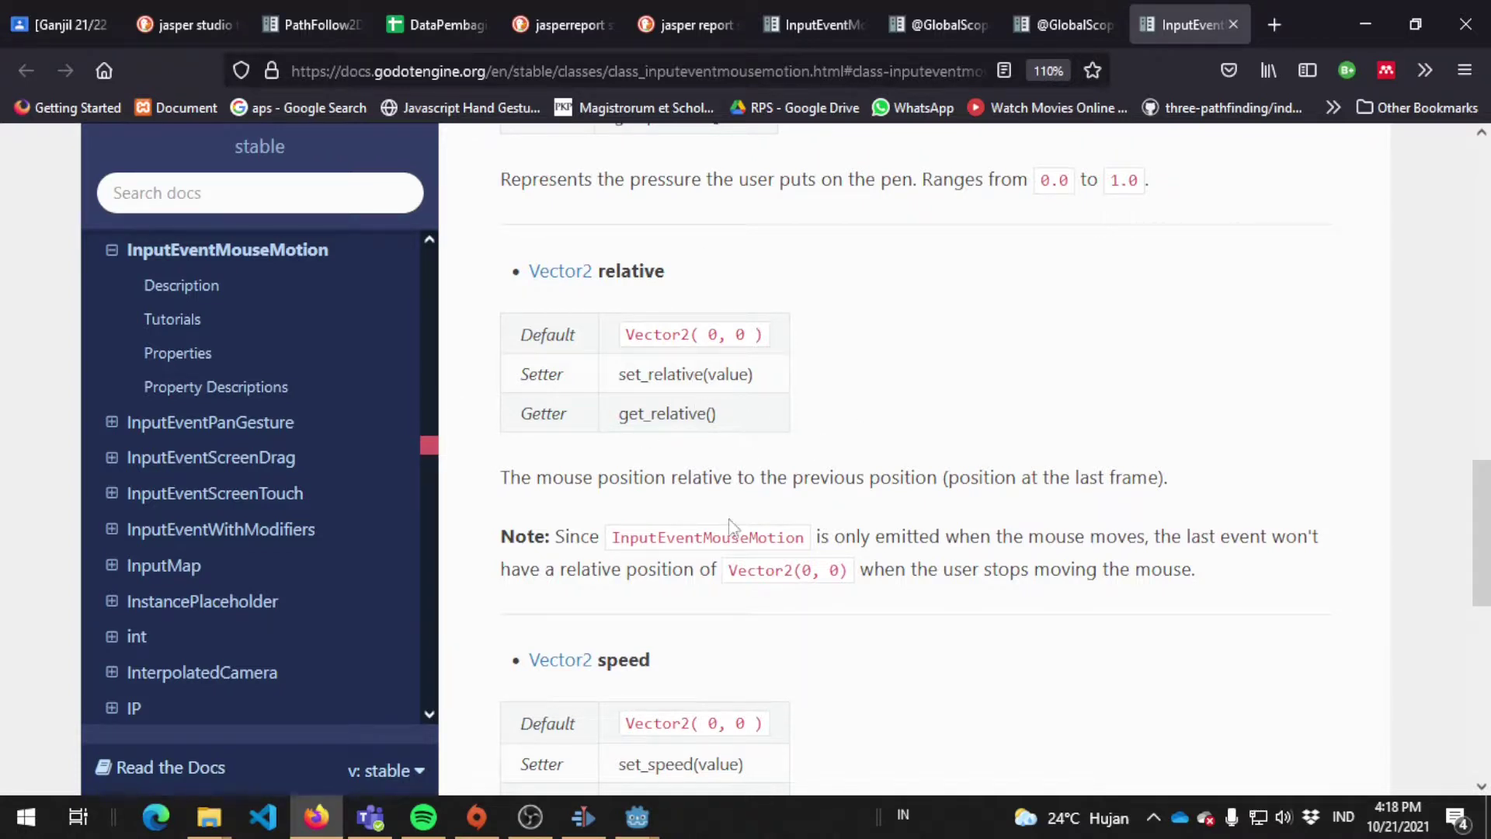
key("alt+Tab")
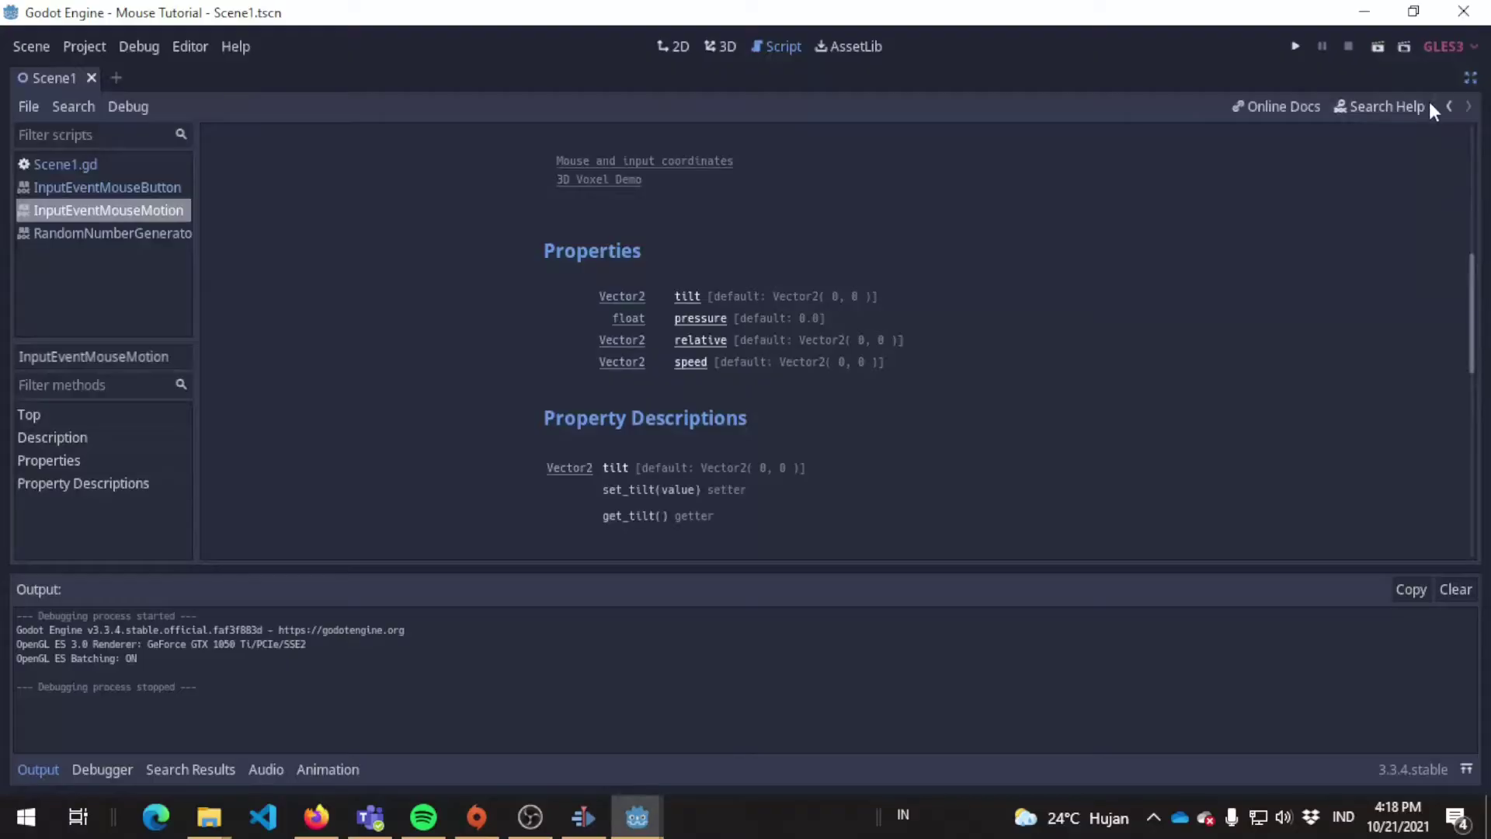
Step: Exit distraction-free mode and open the Scene1.gd script
left_click(1469, 77)
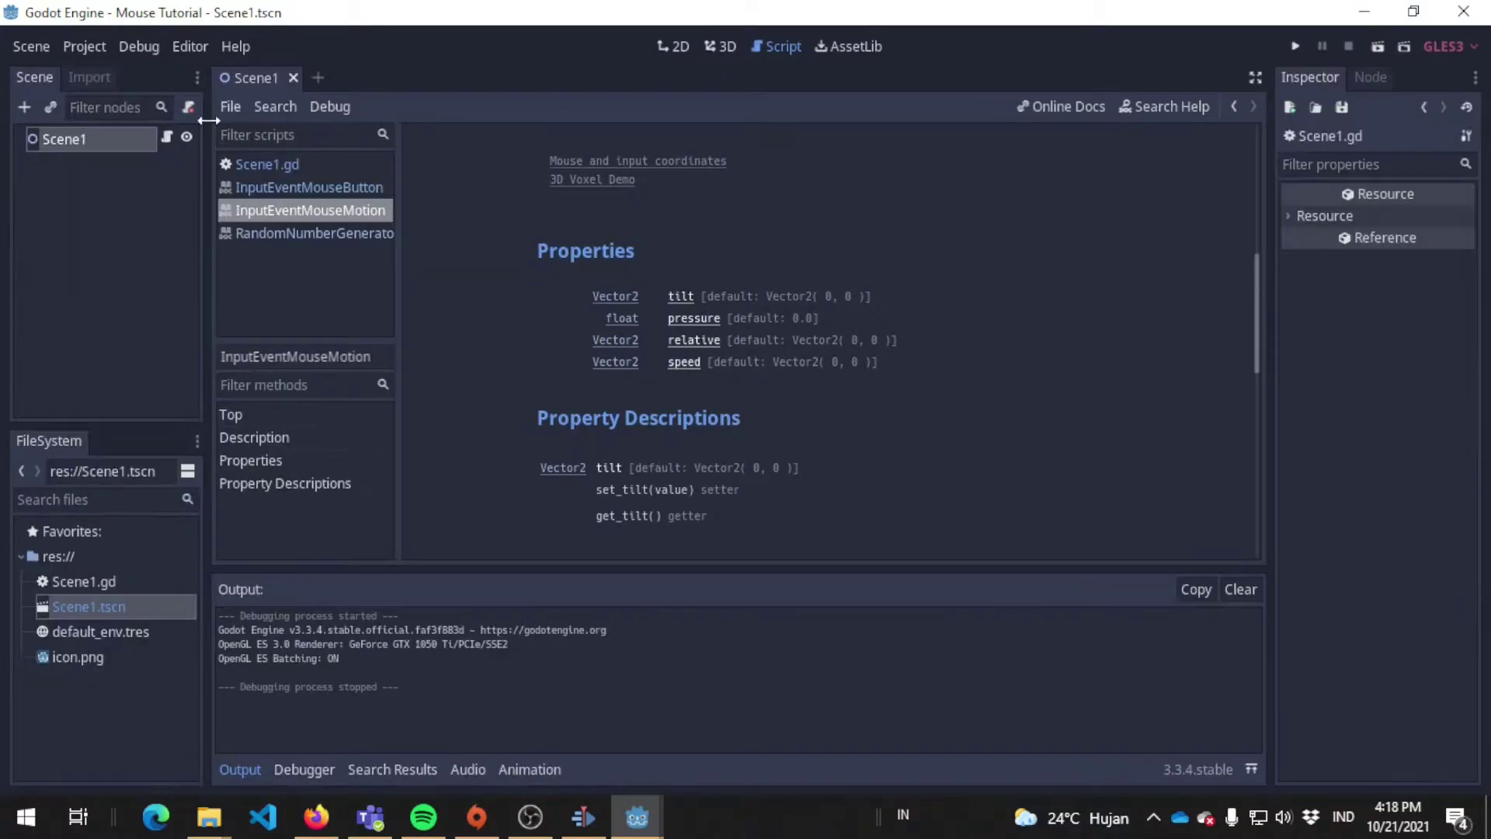
left_click(296, 186)
left_click(309, 211)
left_click(64, 140)
left_click(165, 134)
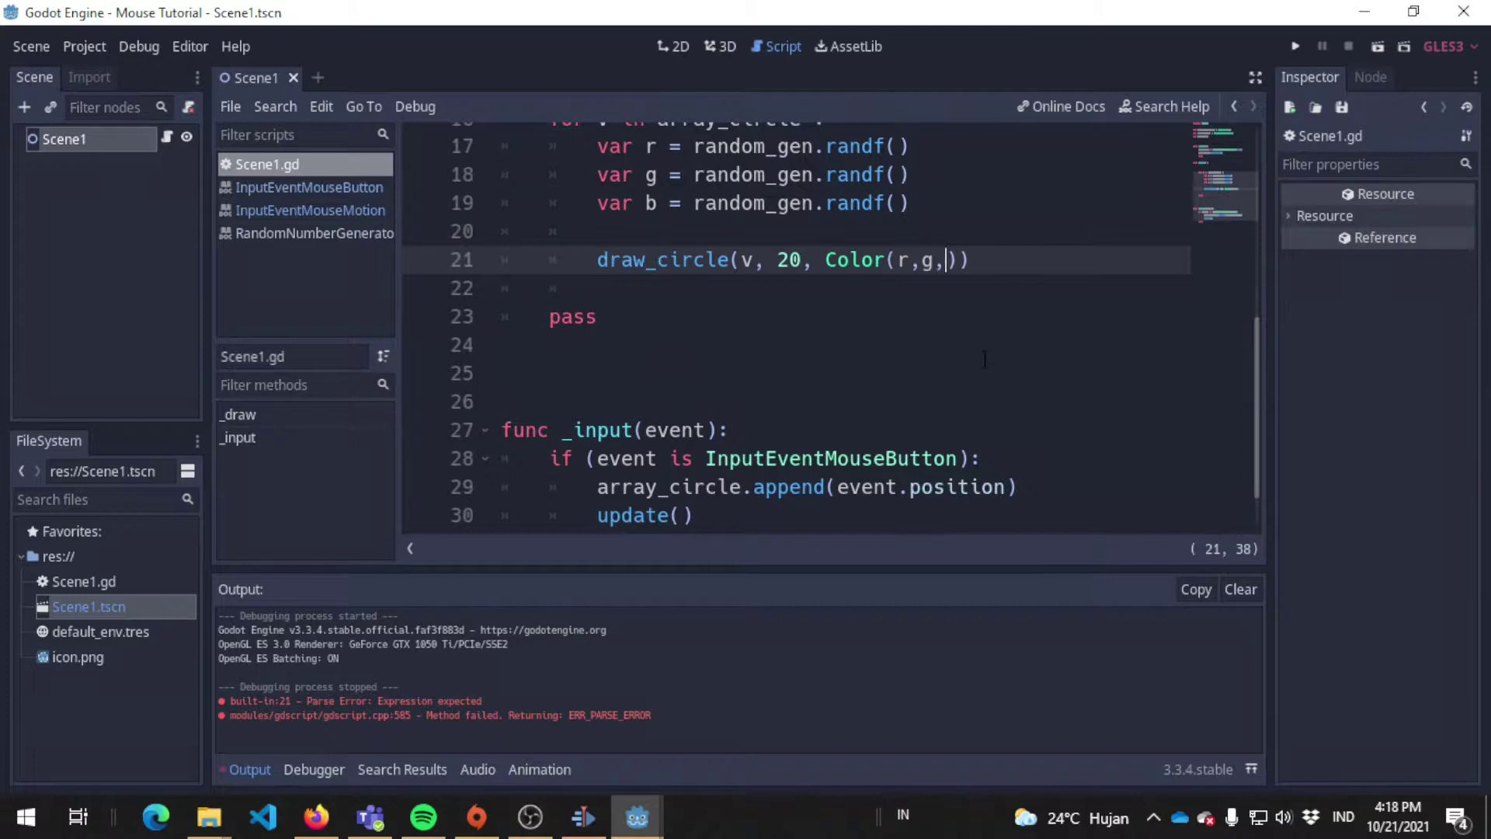
Step: Complete the draw_circle colour argument as Color(r,g,b)
type("b")
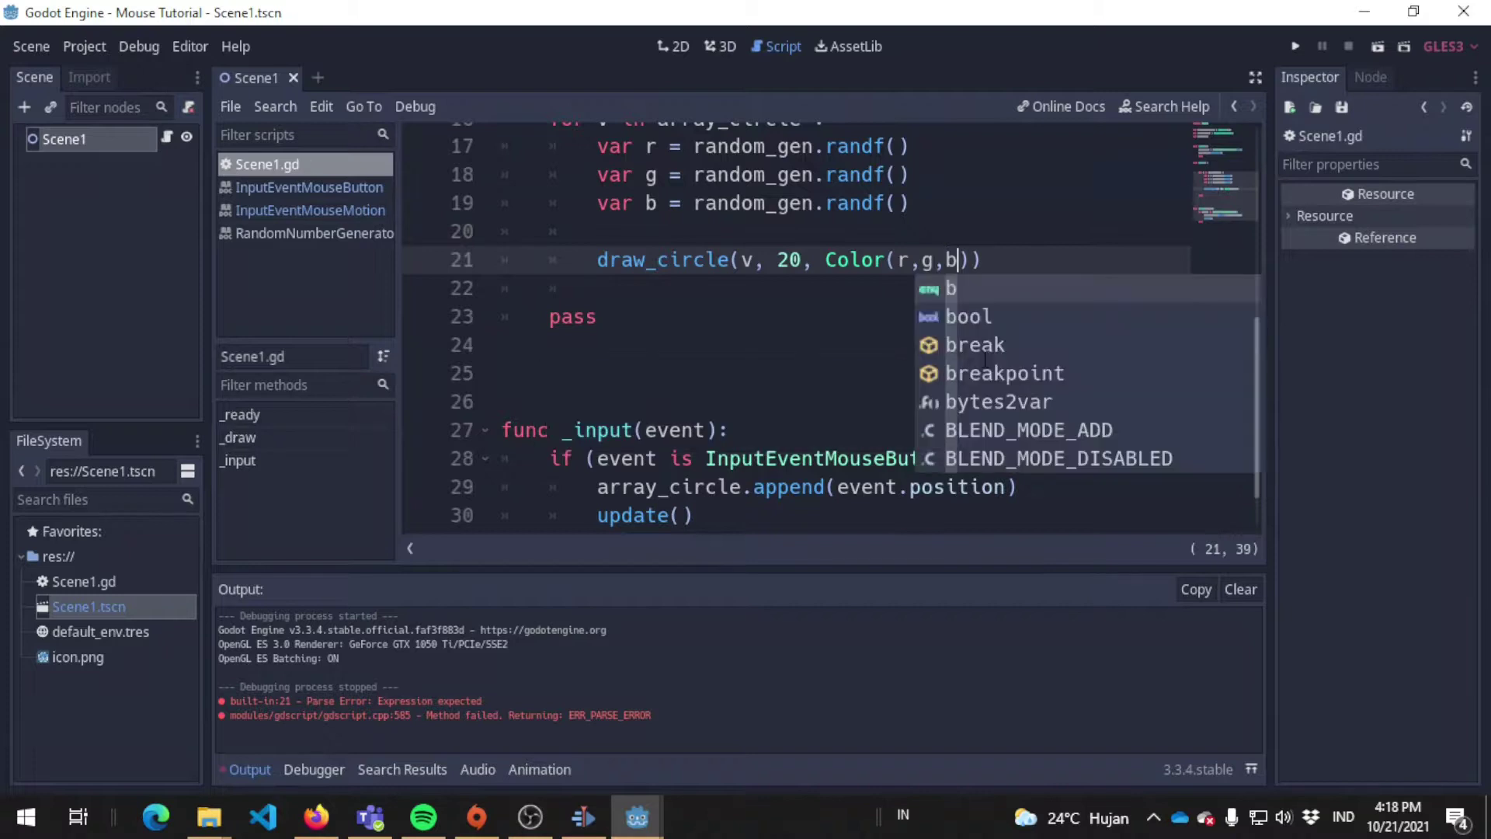
left_click(908, 203)
scroll(1203, 492, "down", 1, "ctrl")
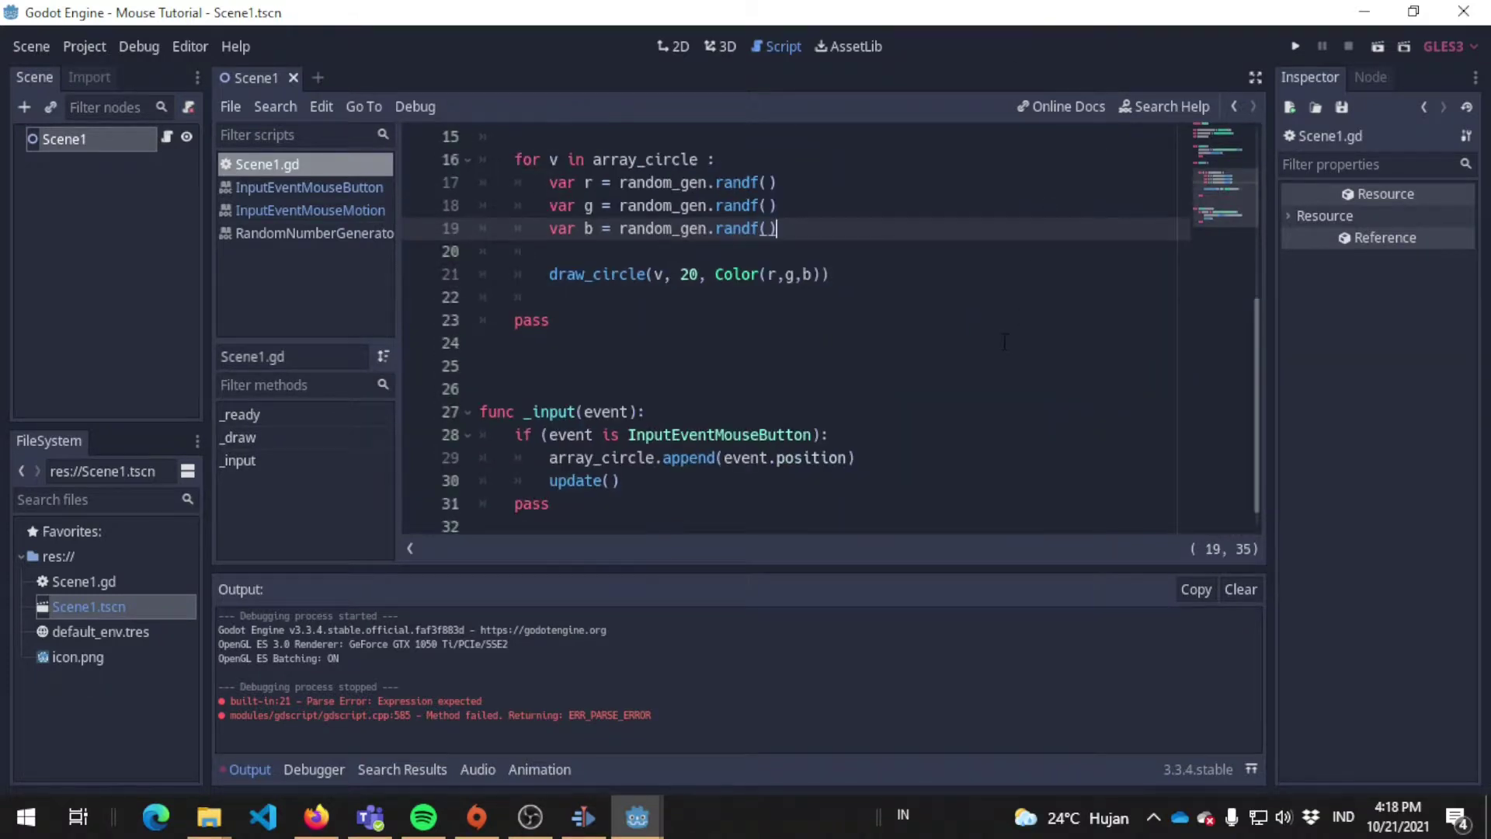
scroll(1203, 492, "down", 2, "ctrl")
Step: Clear the Output log, collapse the panel, and remove indentation on the empty line in _draw
left_click(1229, 590)
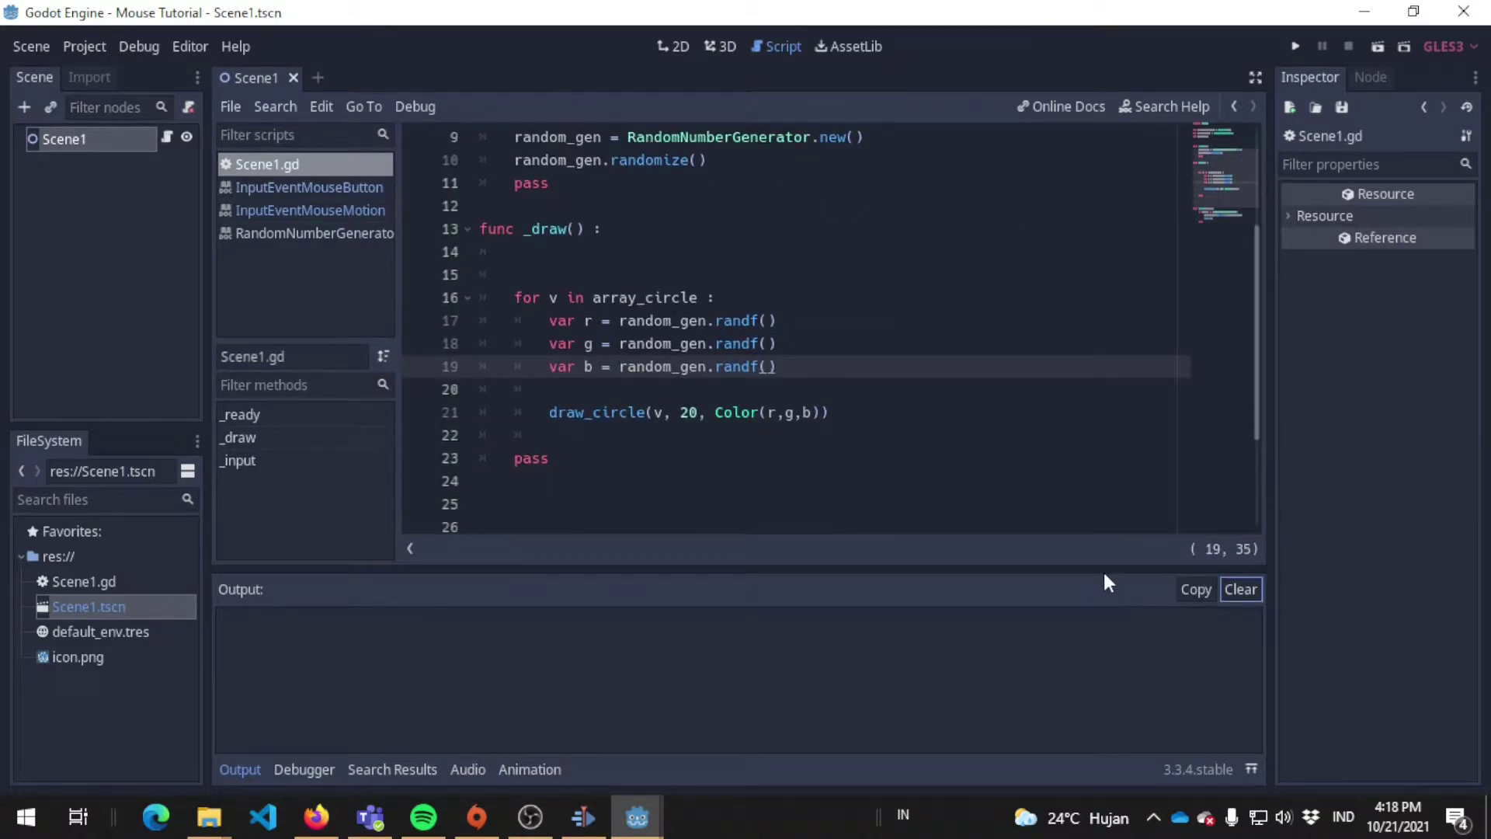
scroll(1000, 382, "up", 3)
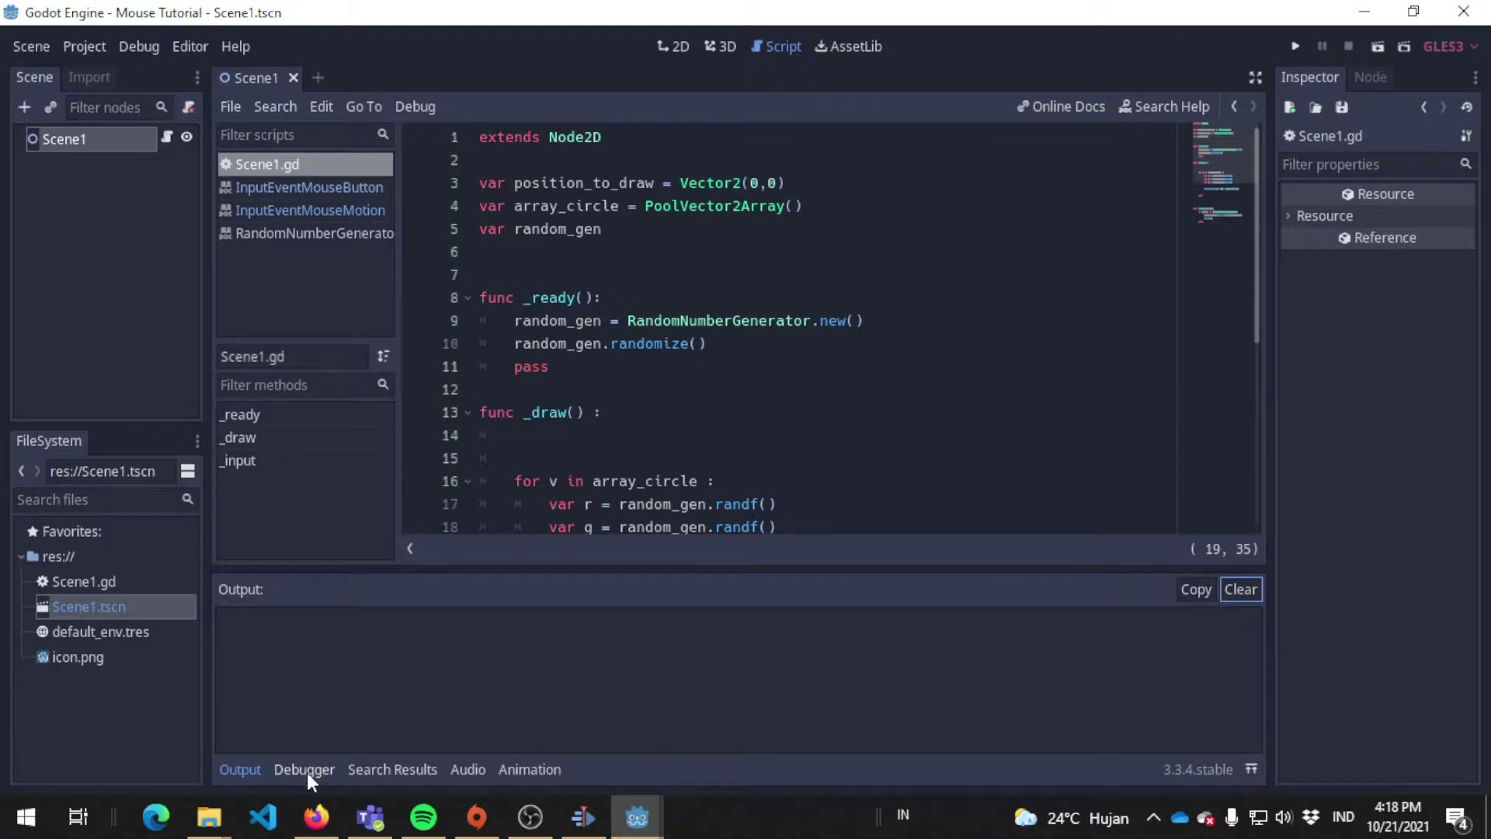
left_click(240, 769)
left_click(772, 457)
key("BackSpace")
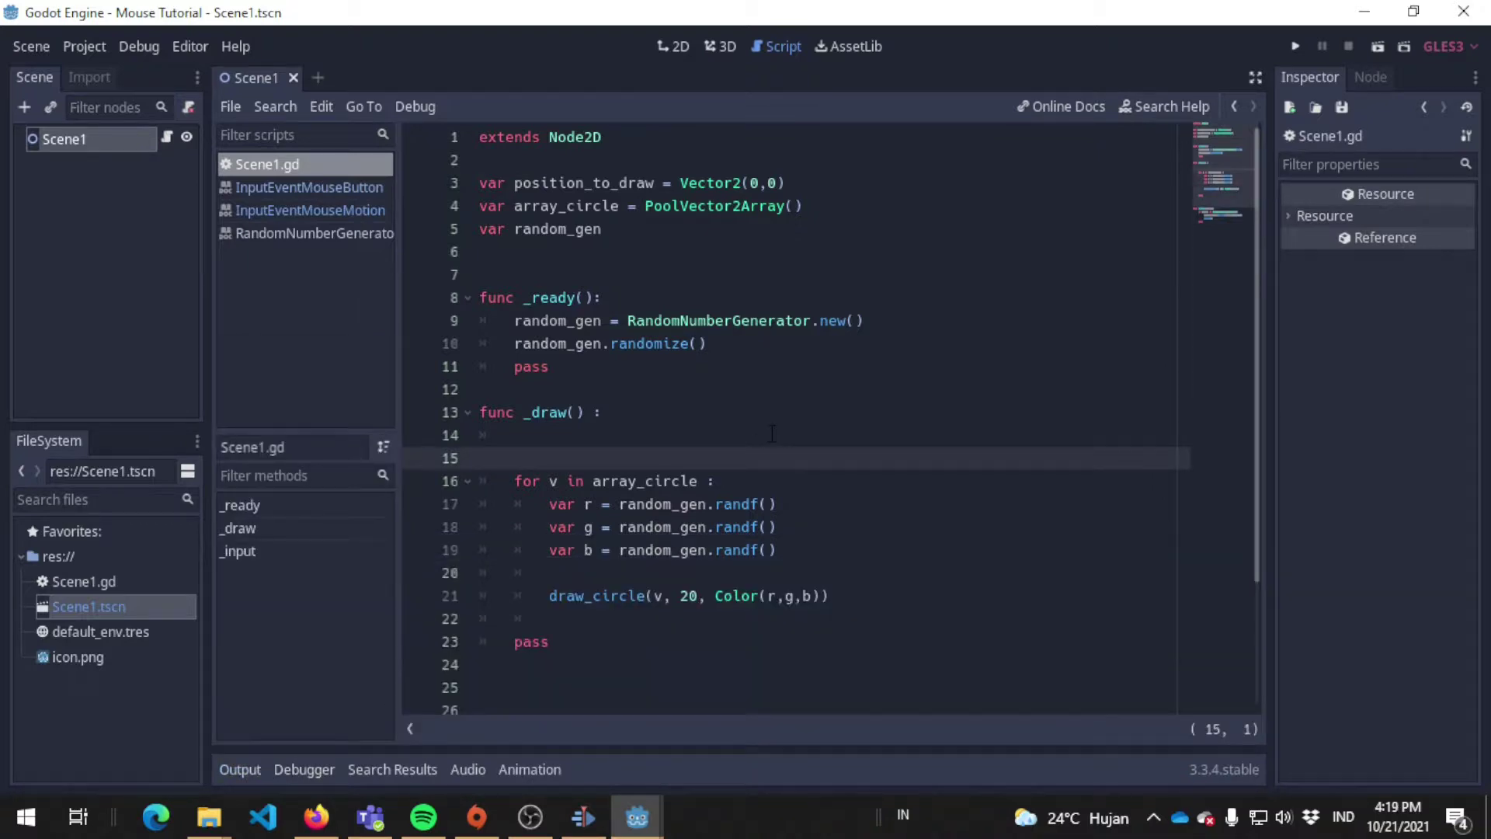
Step: Delete the stray blank lines inside _draw and before func _input
key("BackSpace")
left_click(600, 551)
key("BackSpace")
key("BackSpace")
key("BackSpace")
left_click(601, 572)
key("BackSpace")
key("BackSpace")
key("BackSpace")
left_click(613, 435)
key("BackSpace")
key("BackSpace")
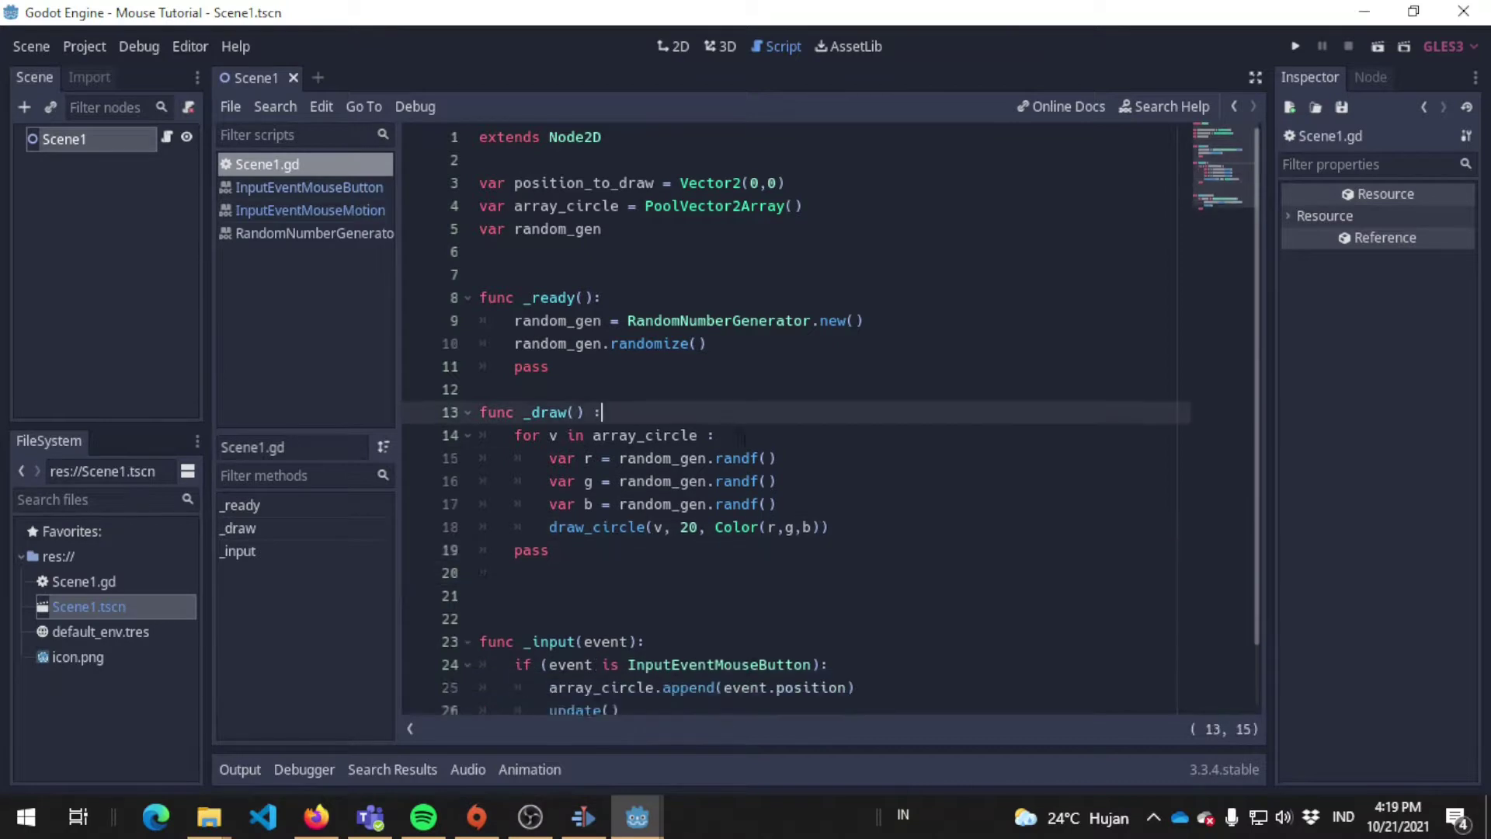
scroll(614, 481, "down", 1)
left_click(613, 529)
key("BackSpace")
Step: Review the _input handler's InputEventMouseButton check and event.position usage
left_click(627, 572)
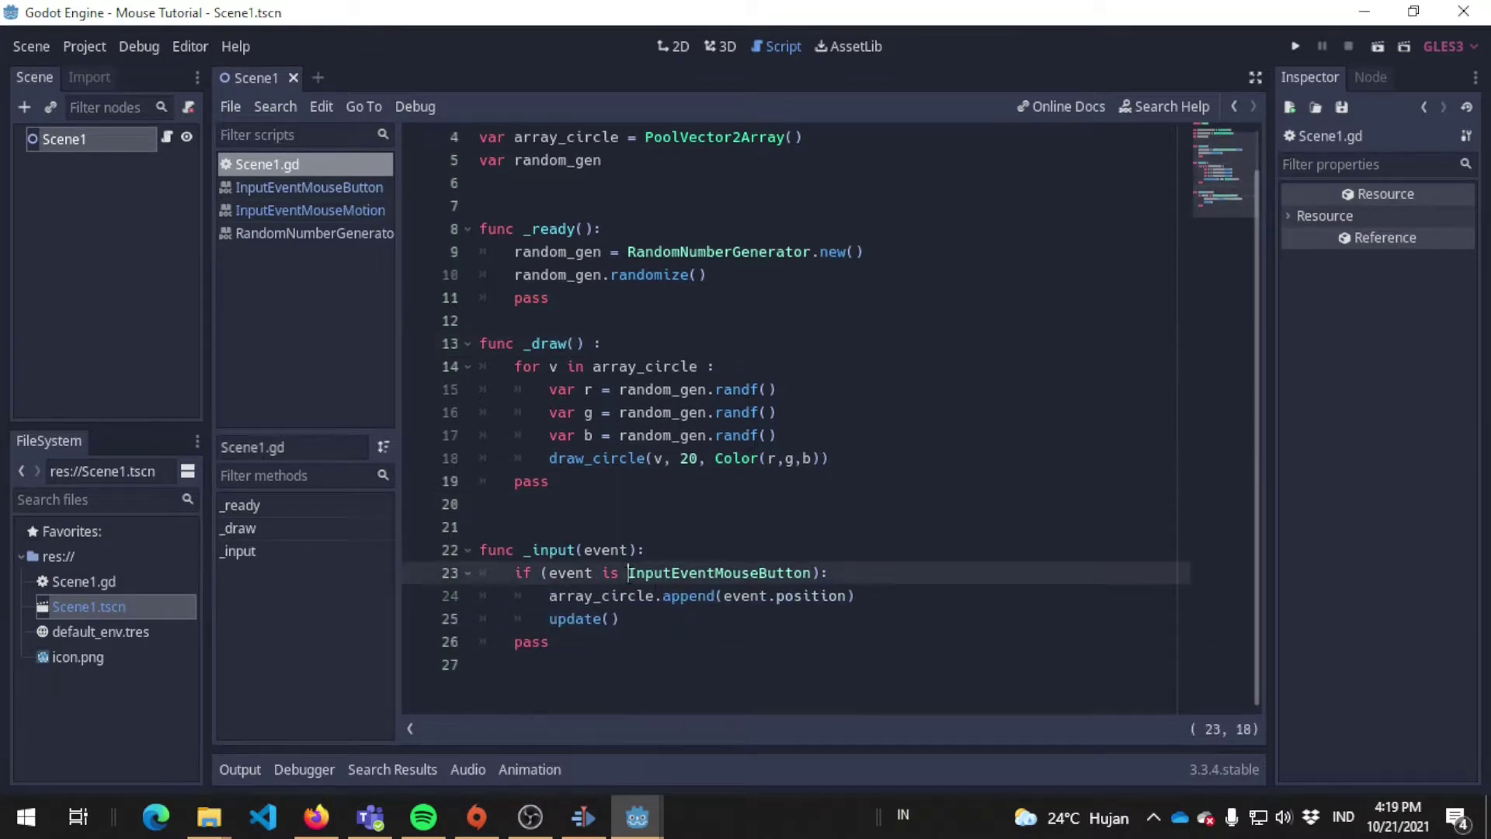
double_click(600, 595)
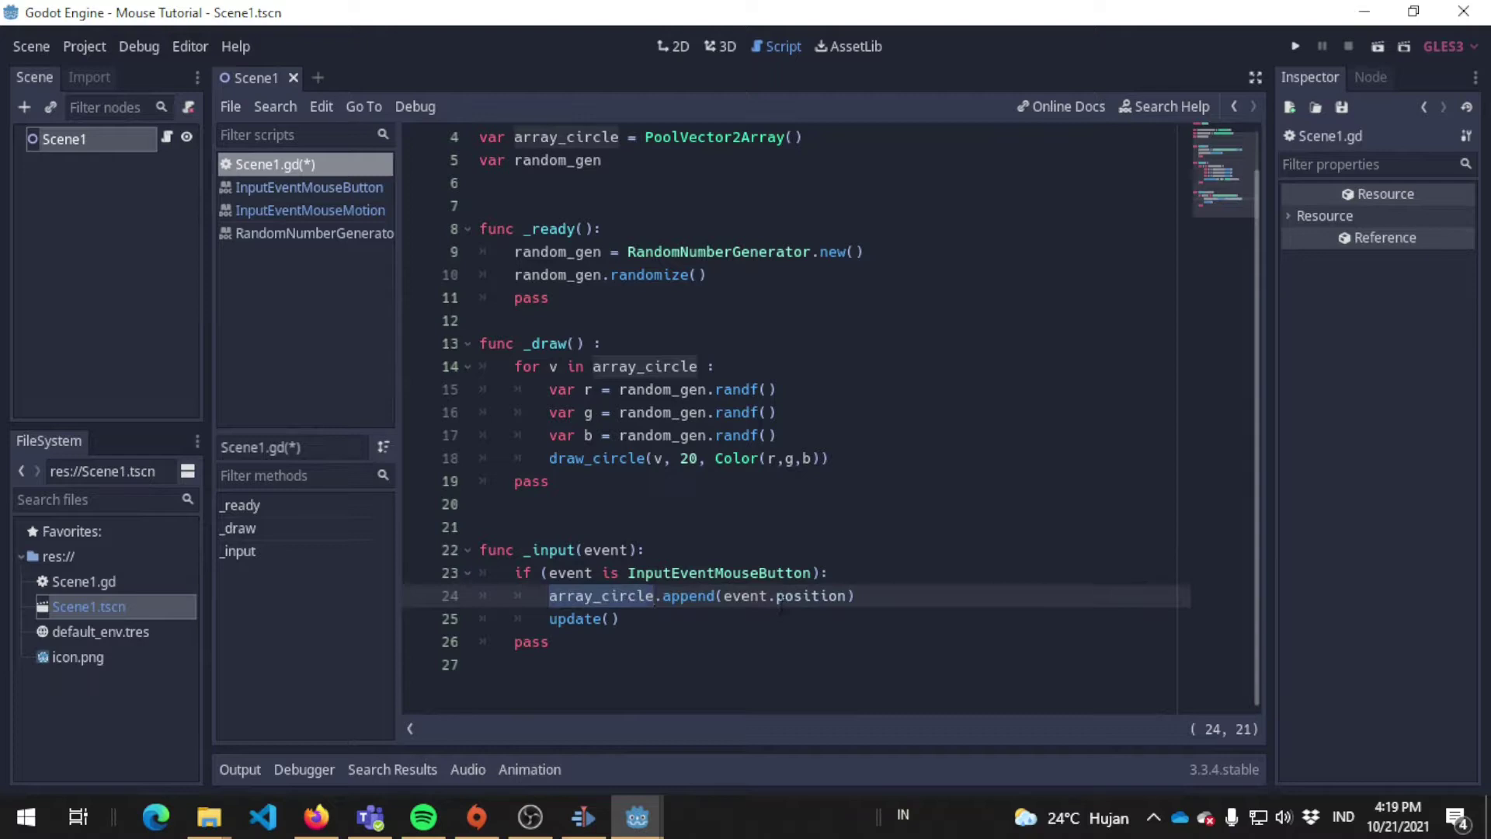
double_click(810, 595)
left_click(955, 576)
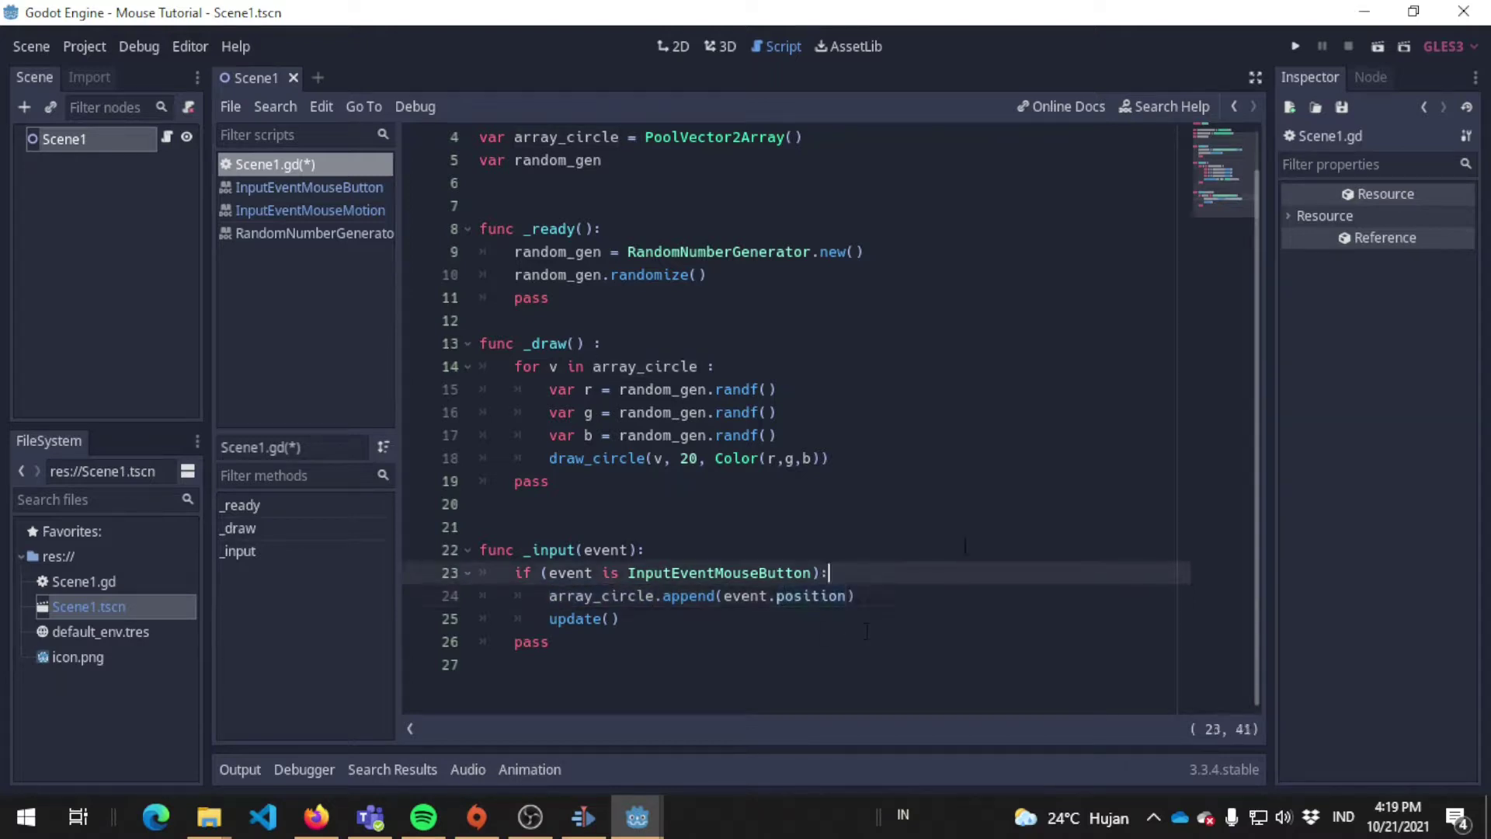
left_click(813, 597)
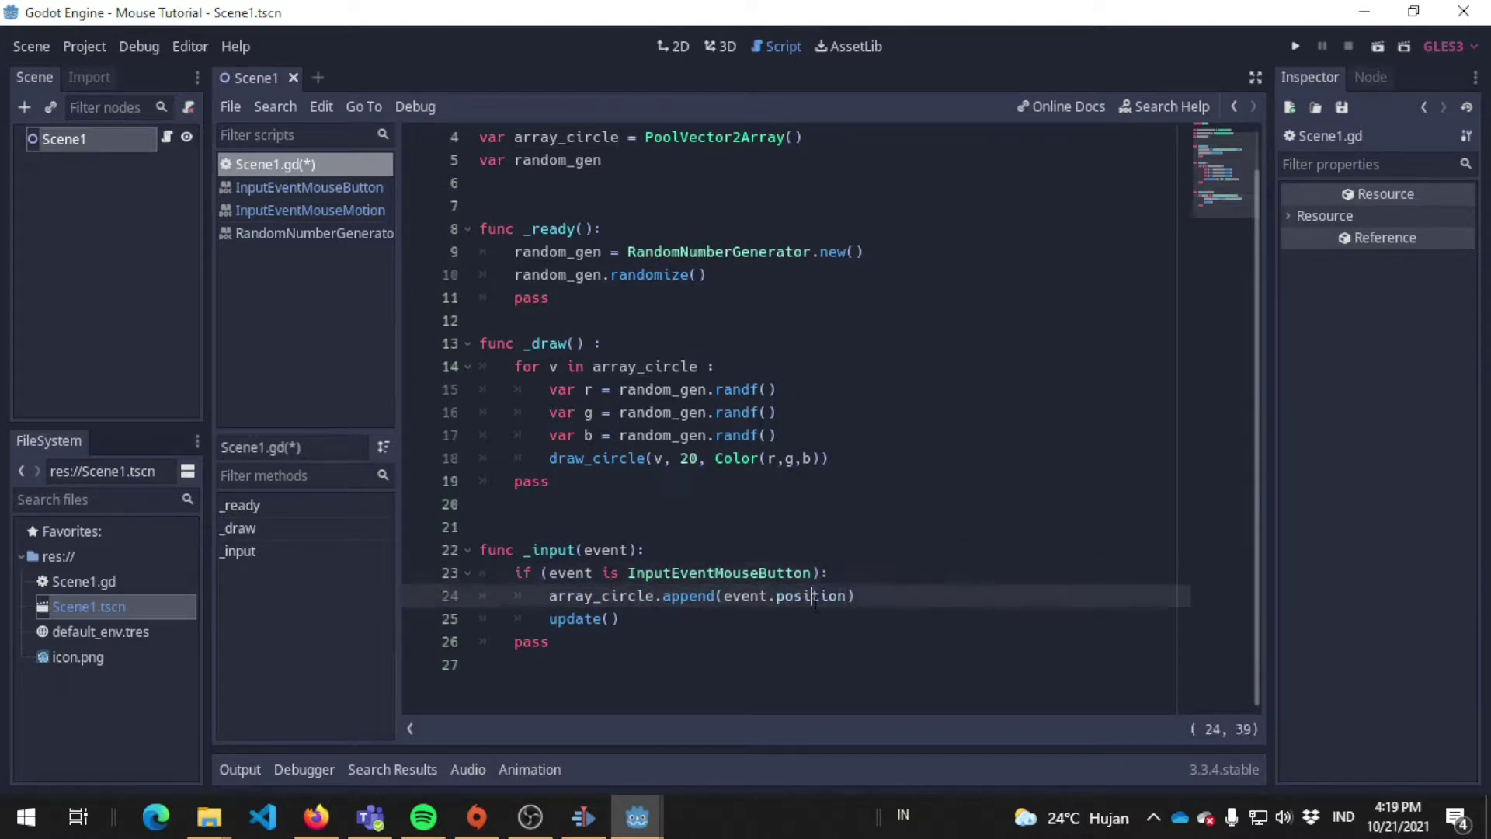
Step: Review the random generator setup and the three randf colour lines
scroll(909, 536, "up", 1)
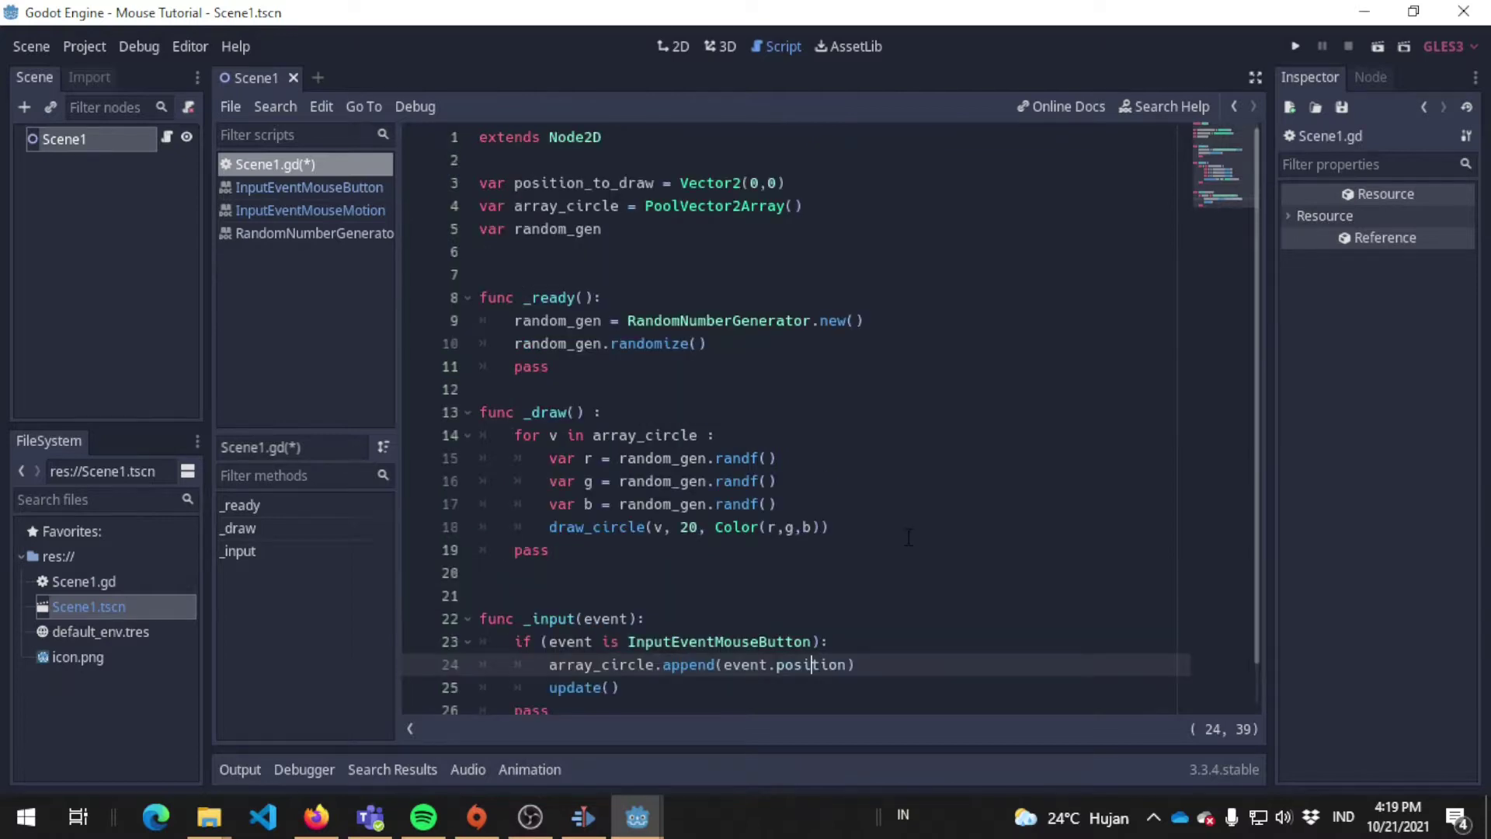
left_click_drag(514, 320, 931, 334)
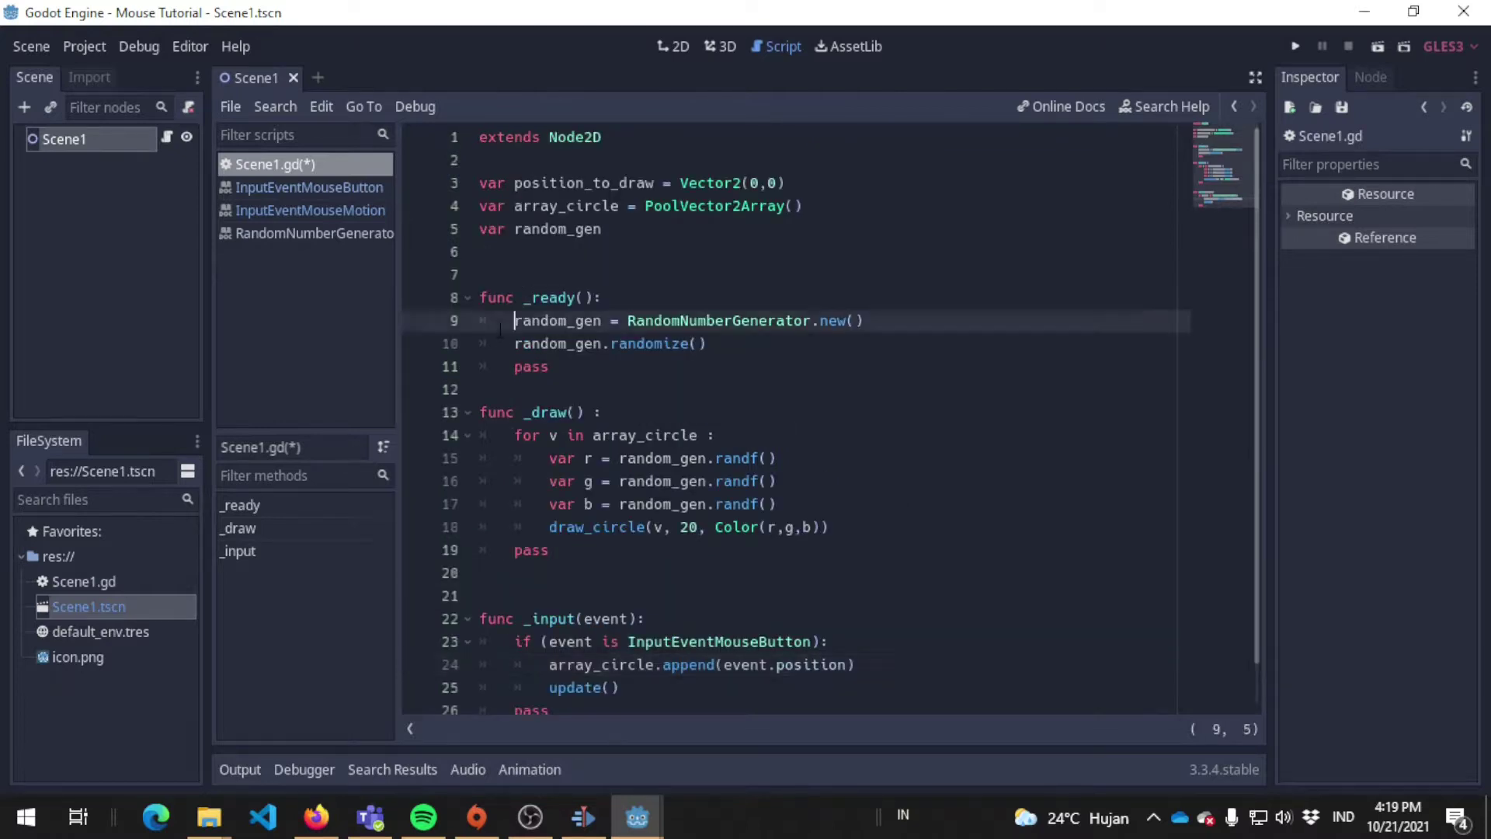
left_click(923, 351)
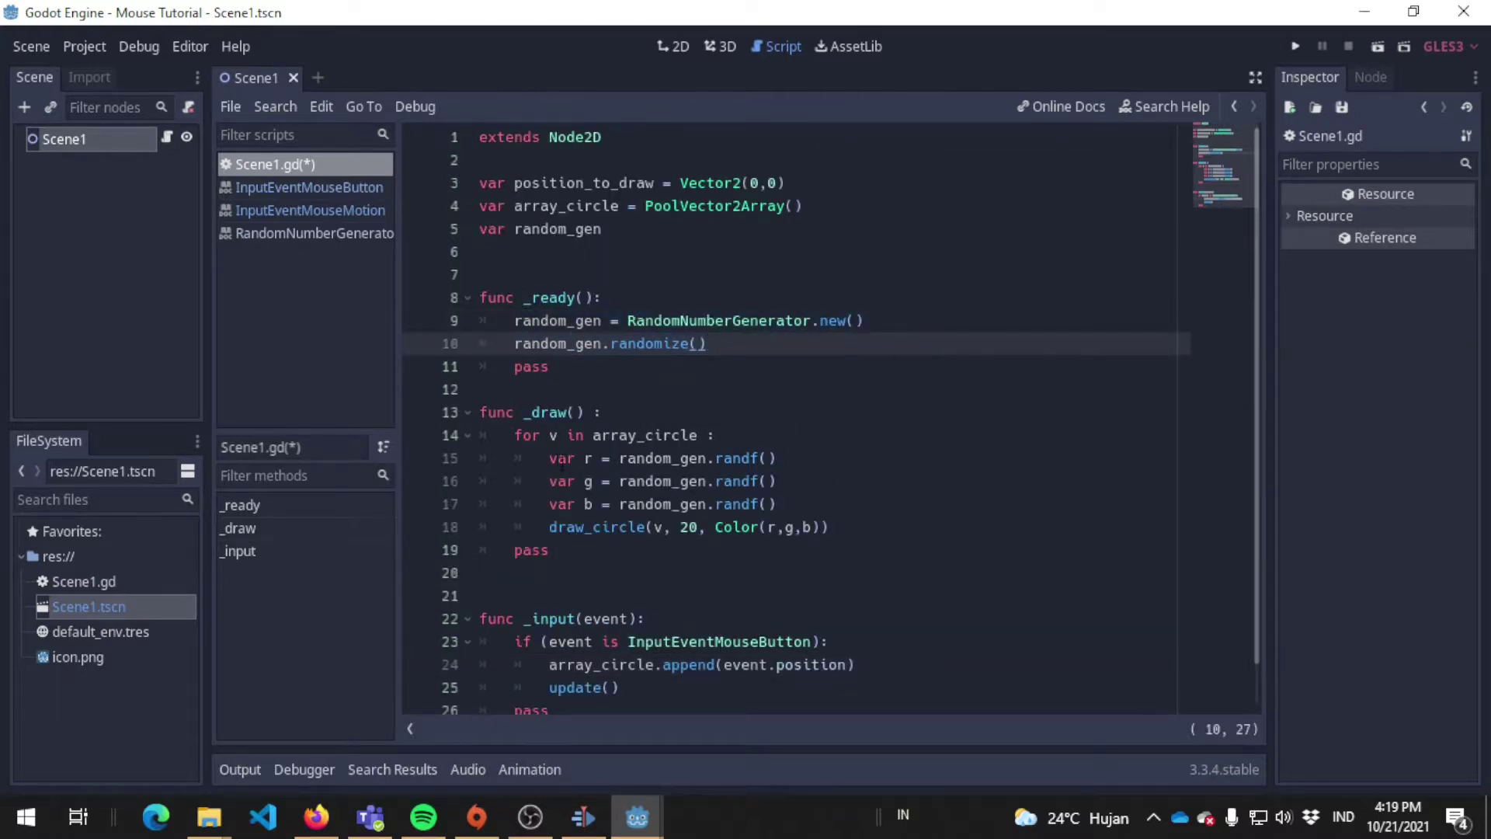
double_click(734, 458)
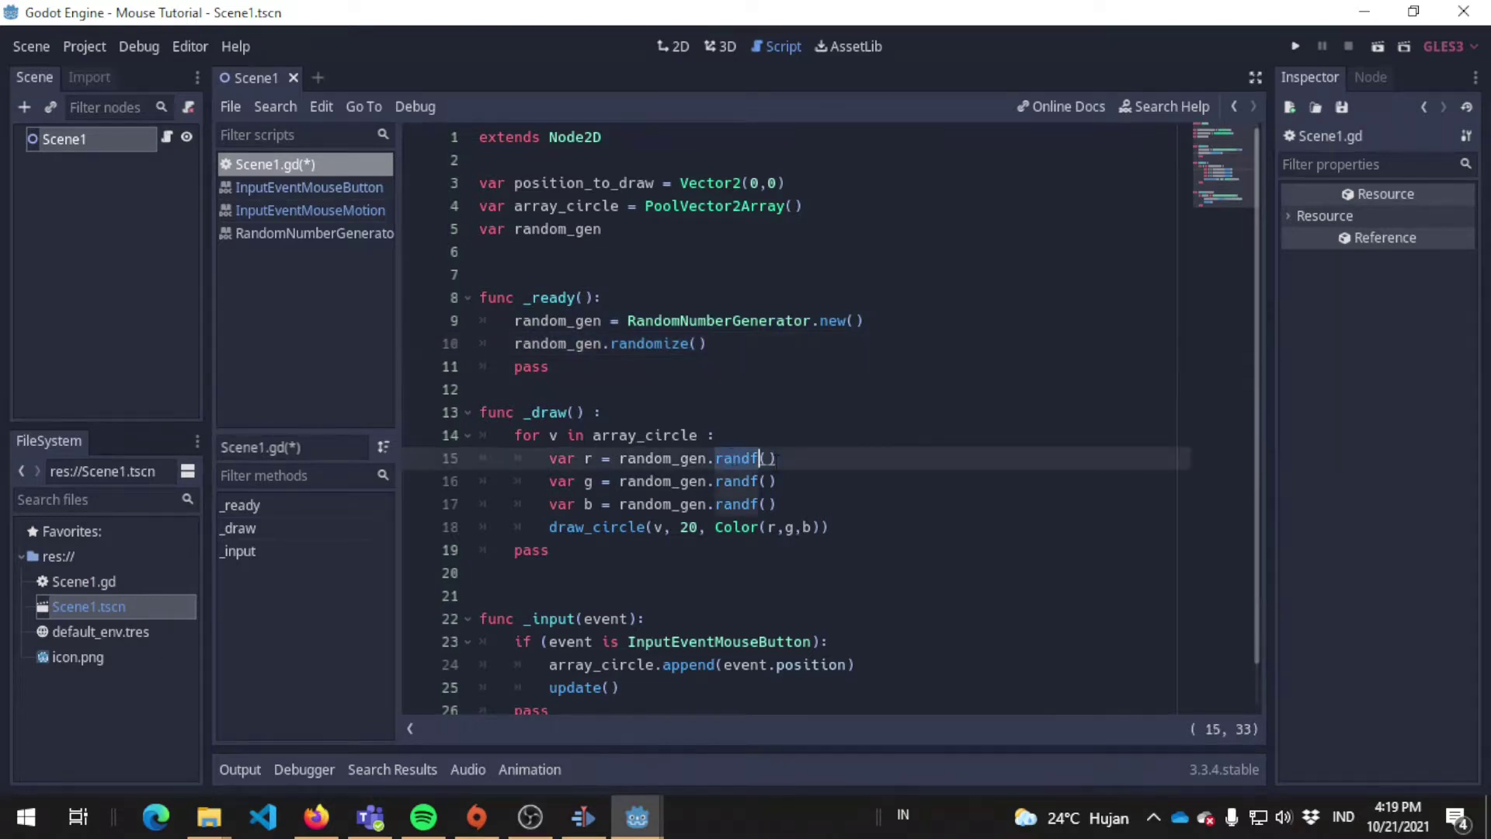
left_click_drag(776, 504, 549, 458)
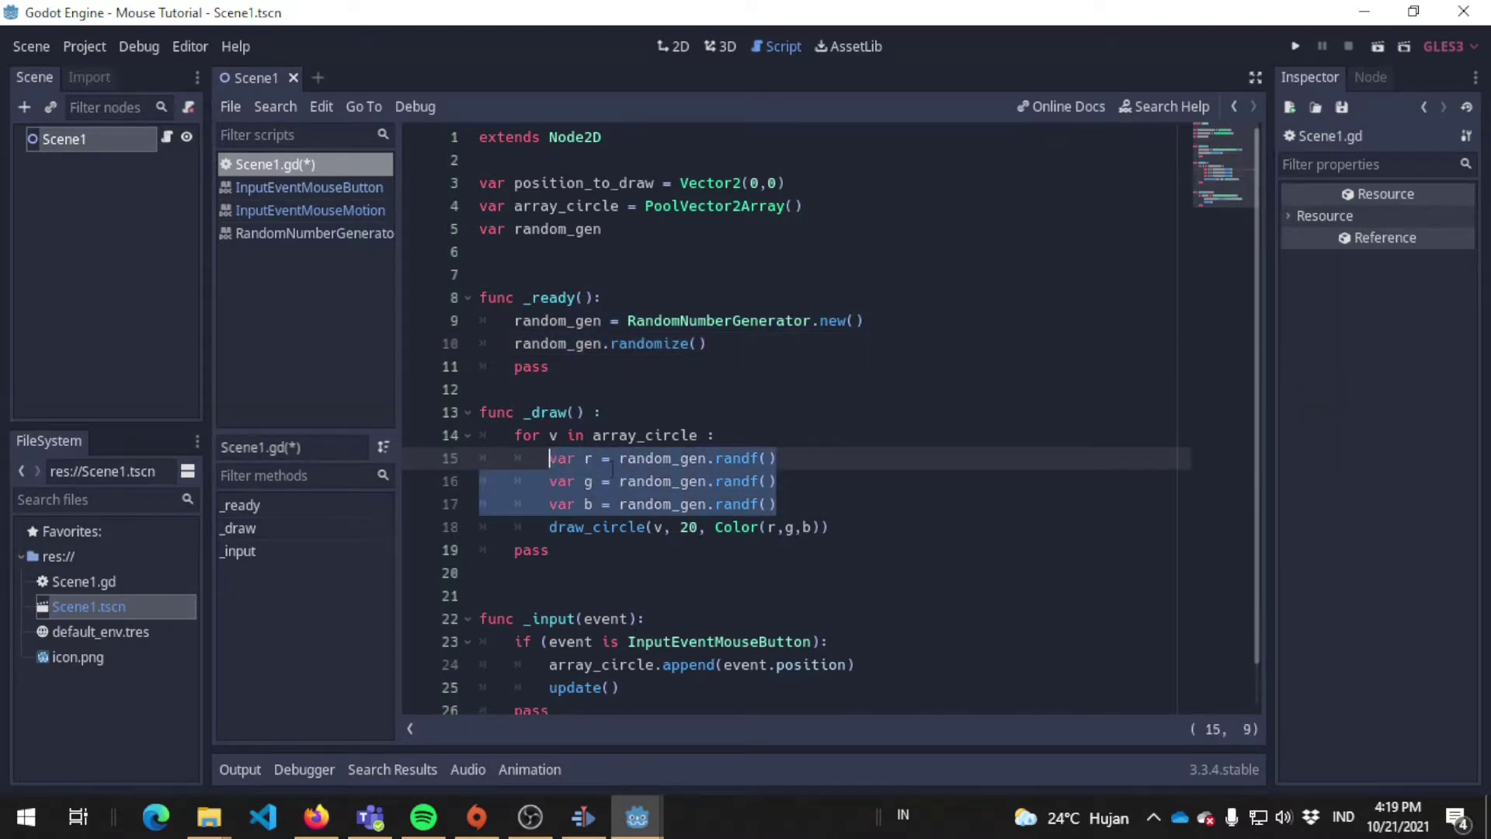
key("Down")
key("End")
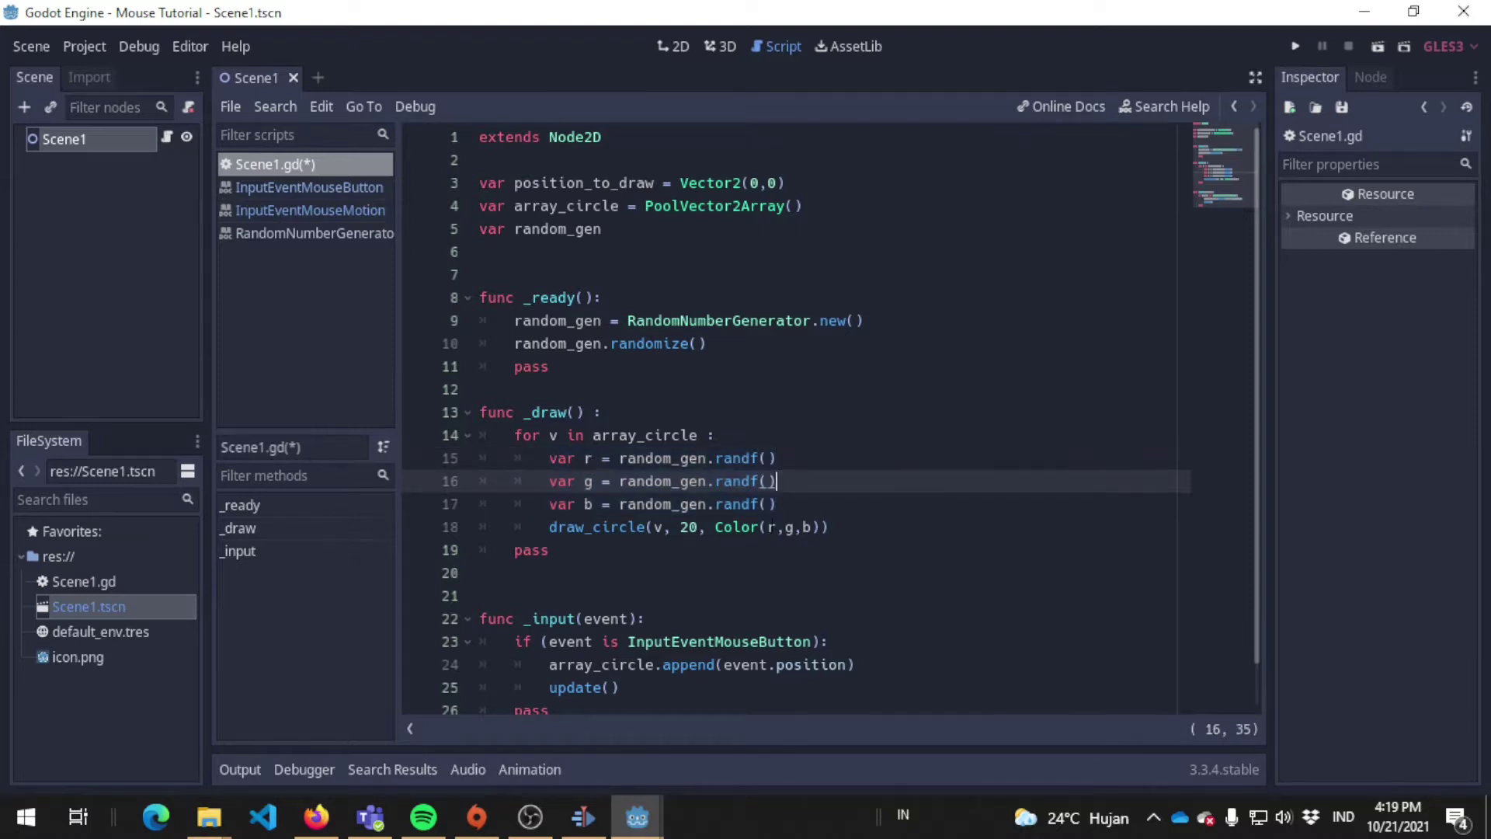
Step: Review the draw_circle call with r, g, b and the for loop in _draw
left_click(555, 528)
left_click(796, 528)
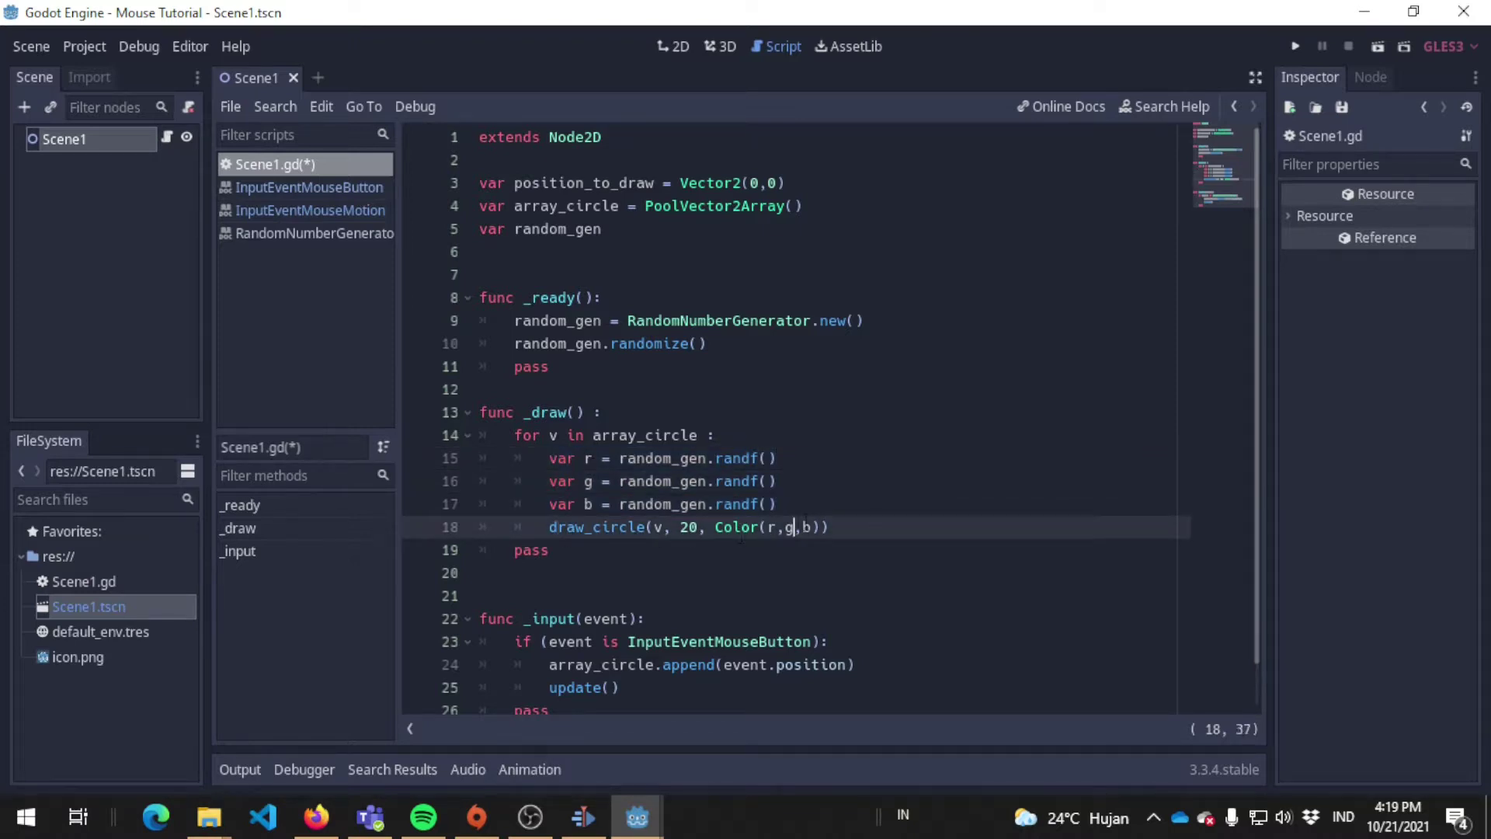
left_click(834, 526)
left_click(587, 412)
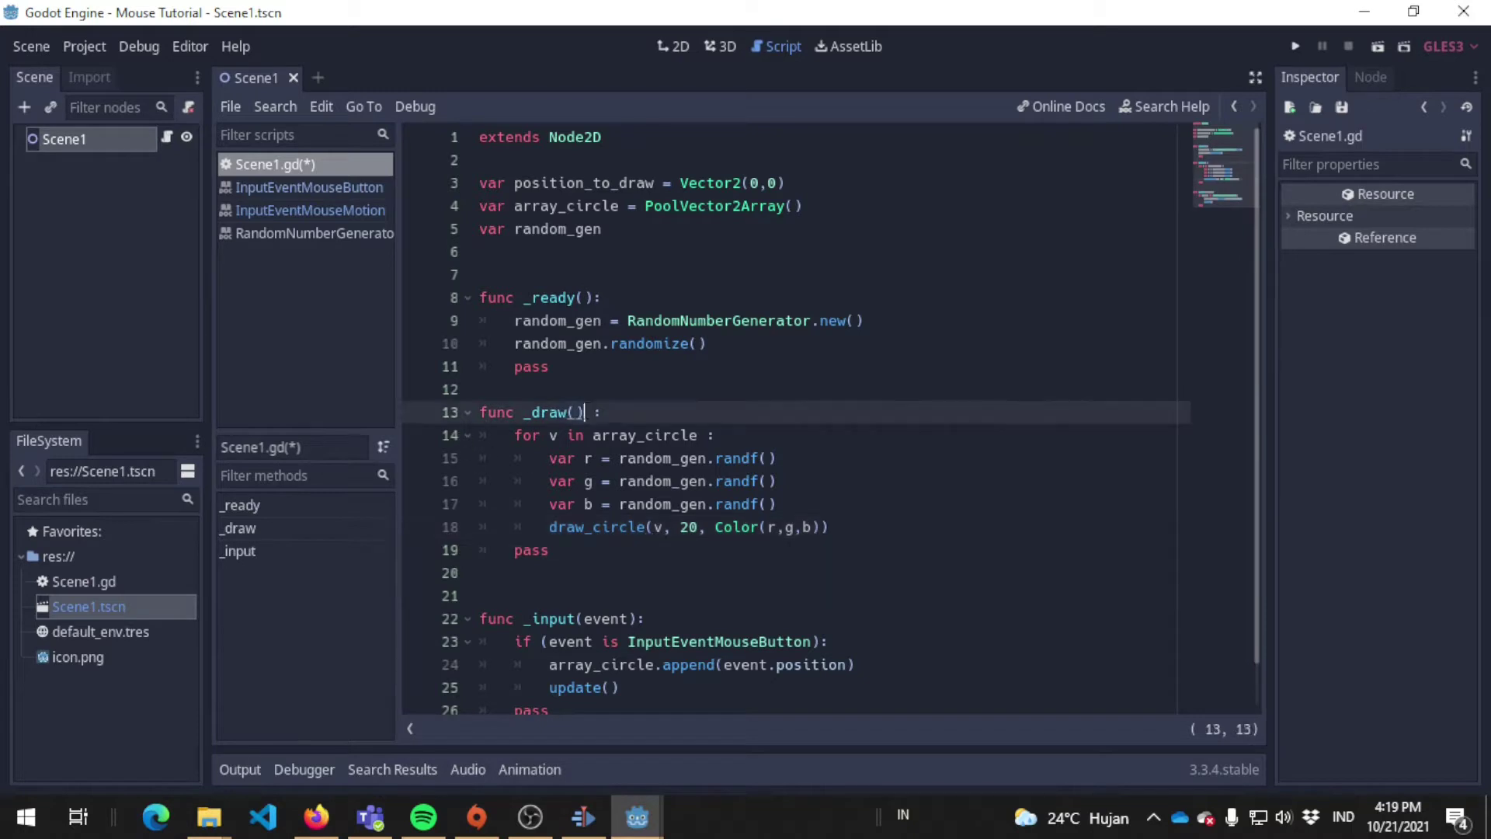
left_click(514, 434)
left_click_drag(514, 435, 549, 549)
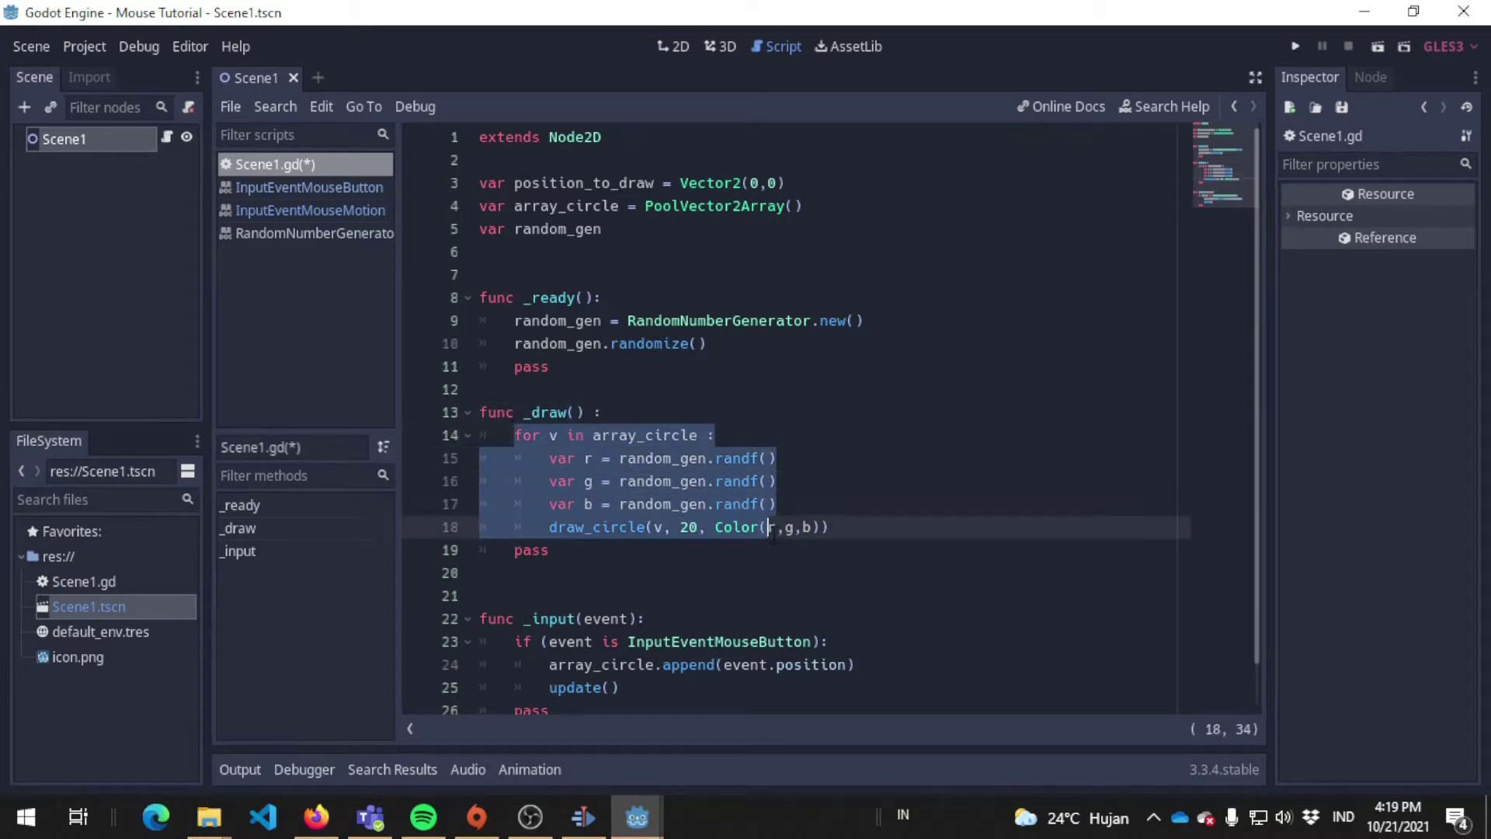
Step: Review the array_circle variable, the draw_circle line and its radius 20
double_click(605, 208)
left_click(573, 434)
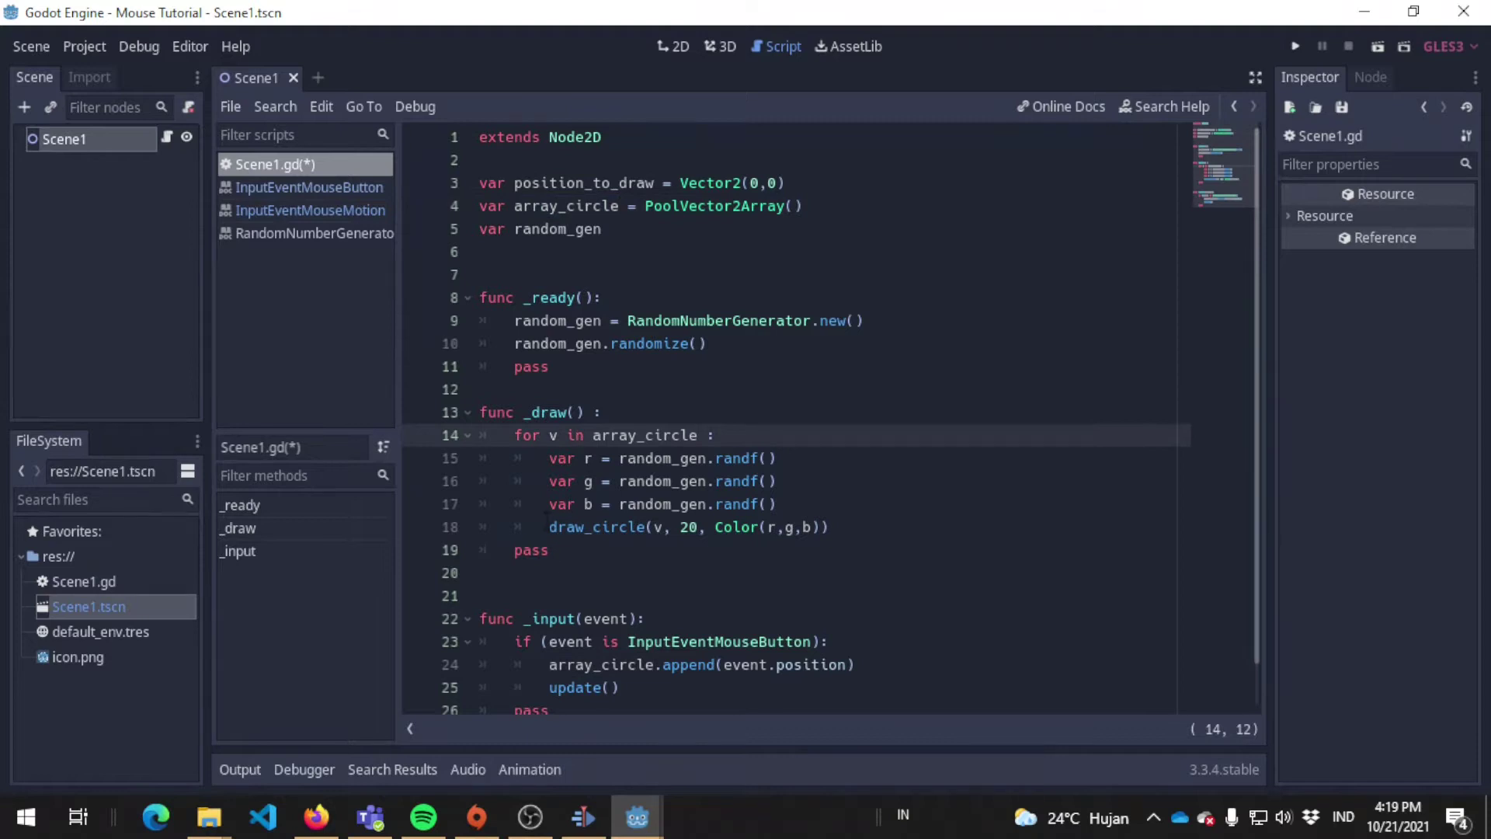
left_click_drag(548, 525, 935, 523)
left_click(736, 575)
double_click(687, 527)
left_click(778, 527)
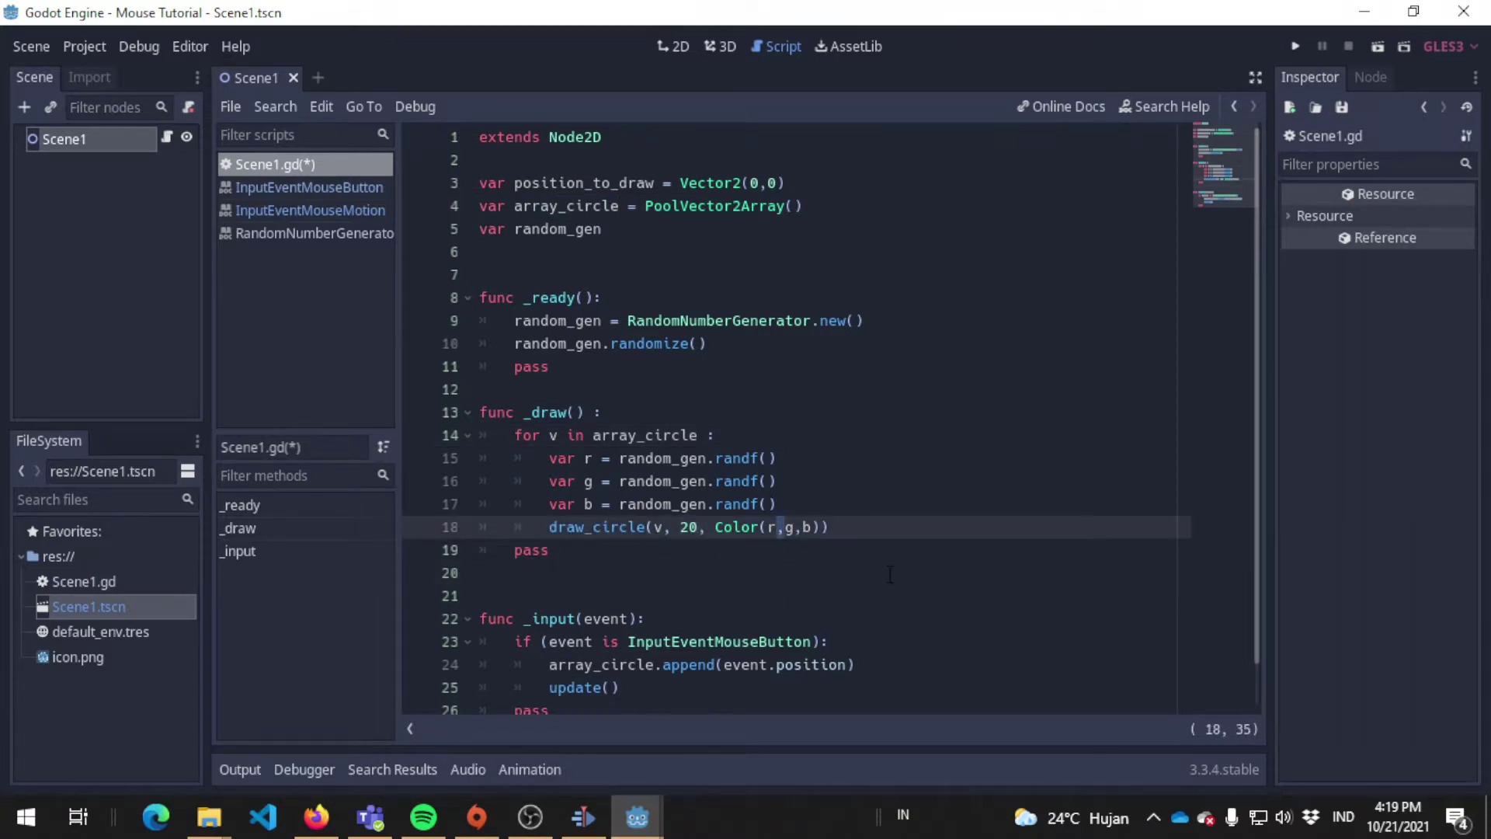
left_click(890, 575)
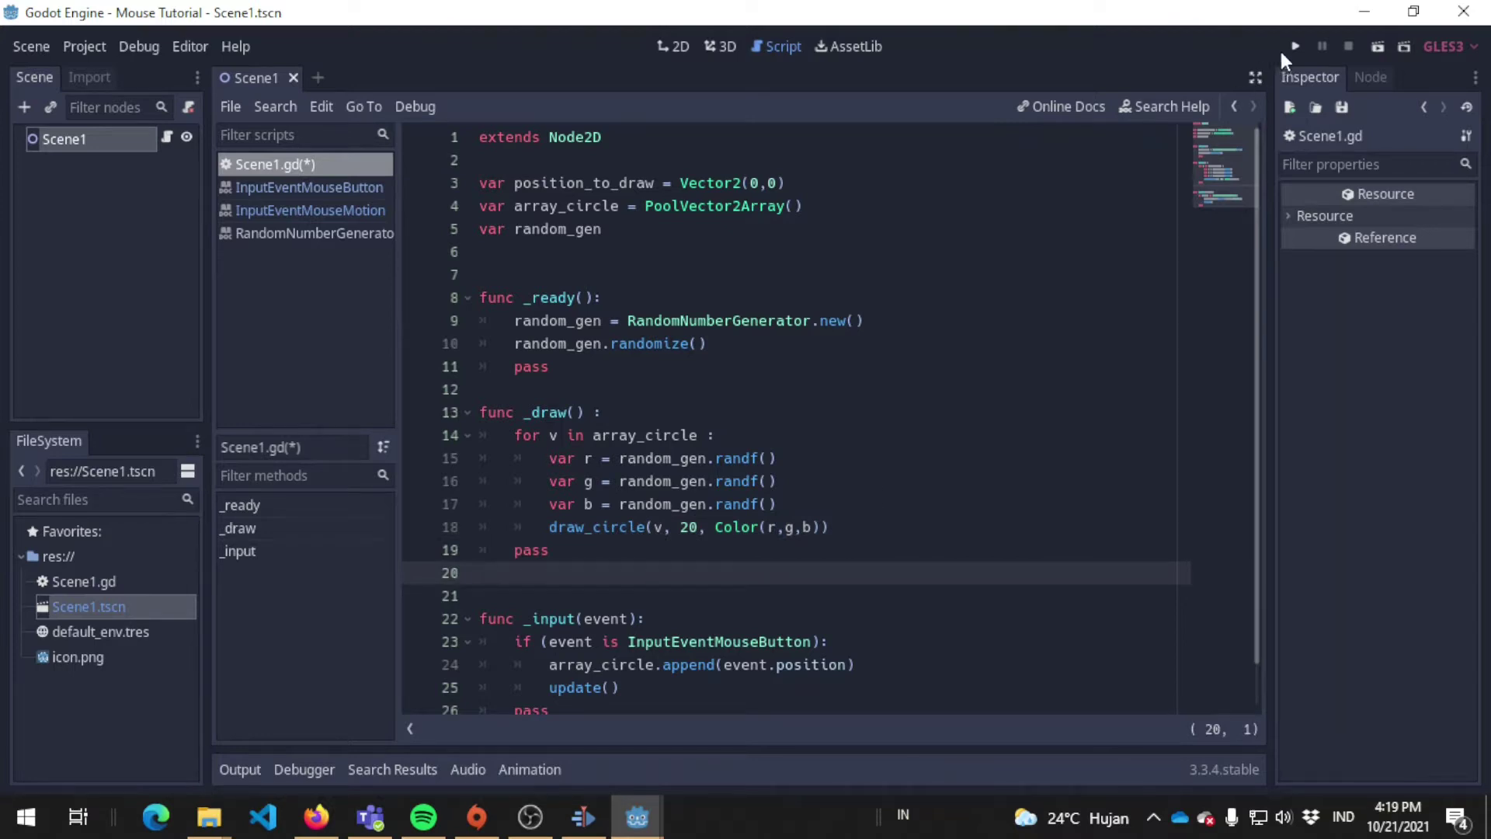
Step: Run the scene and click to draw the first random-coloured circles
left_click(1294, 47)
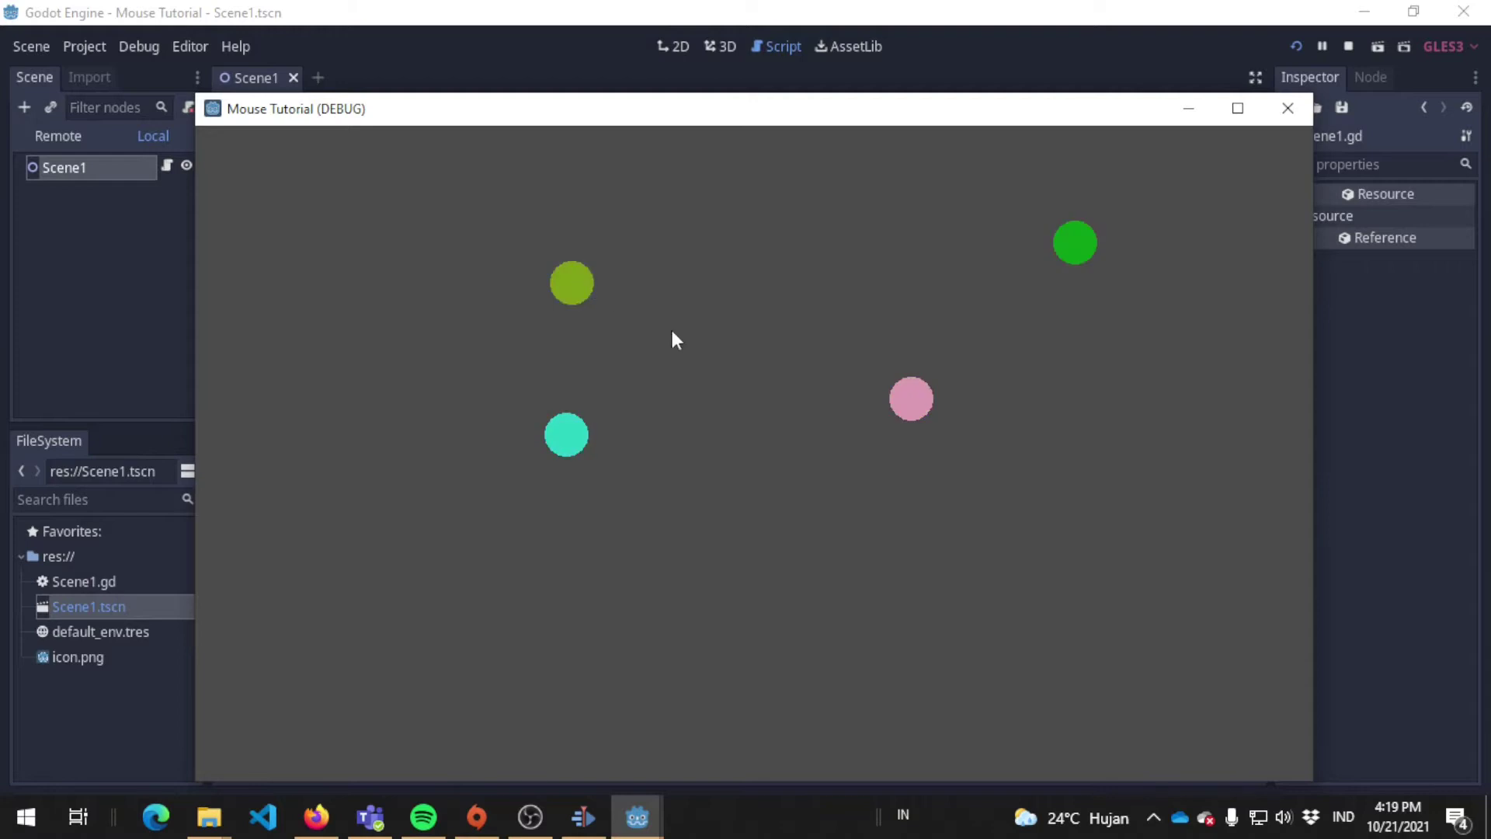
left_click(708, 593)
left_click(966, 582)
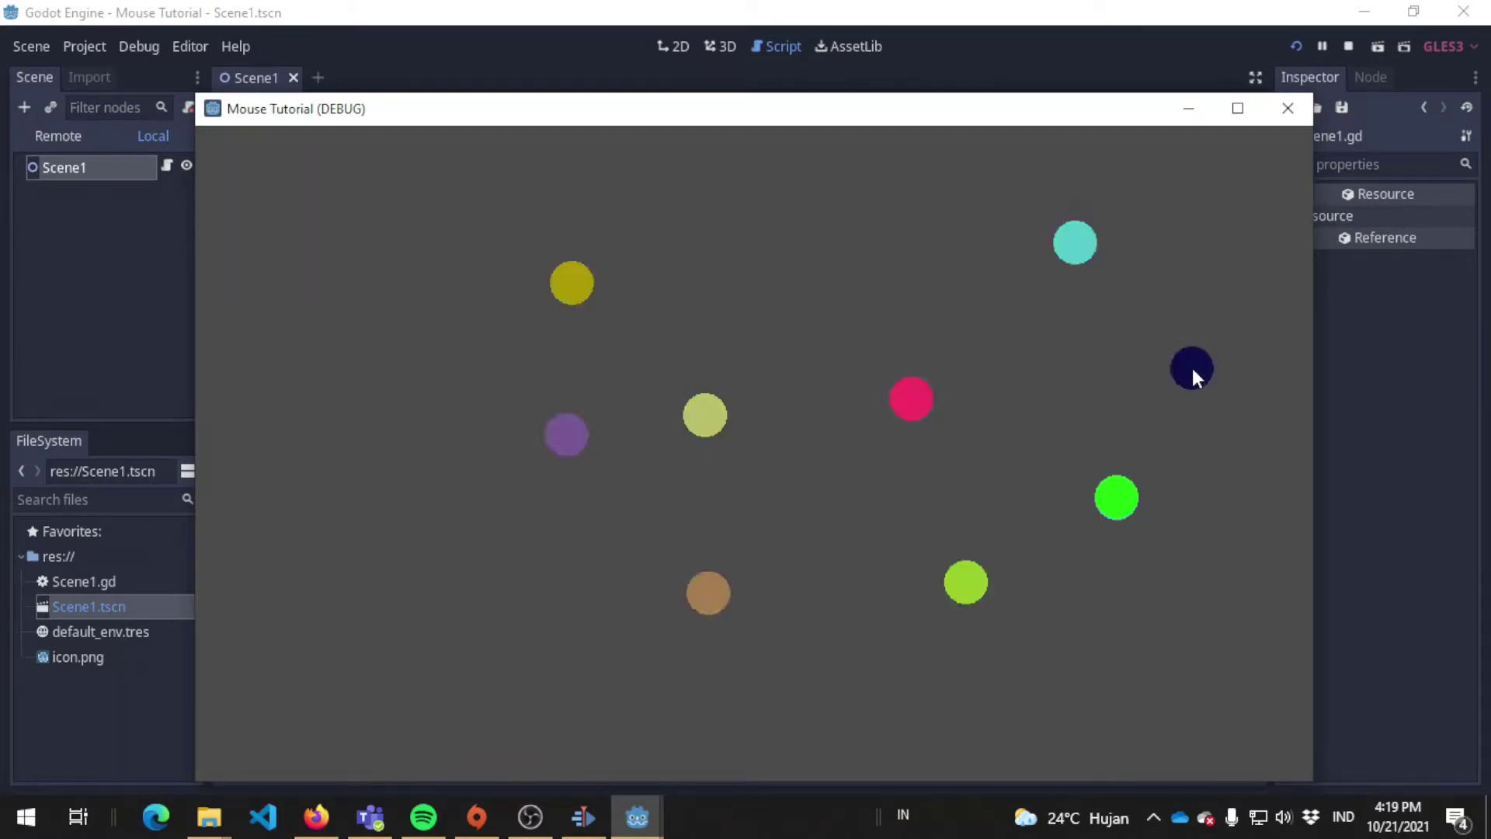
left_click(746, 320)
left_click(812, 419)
left_click(743, 555)
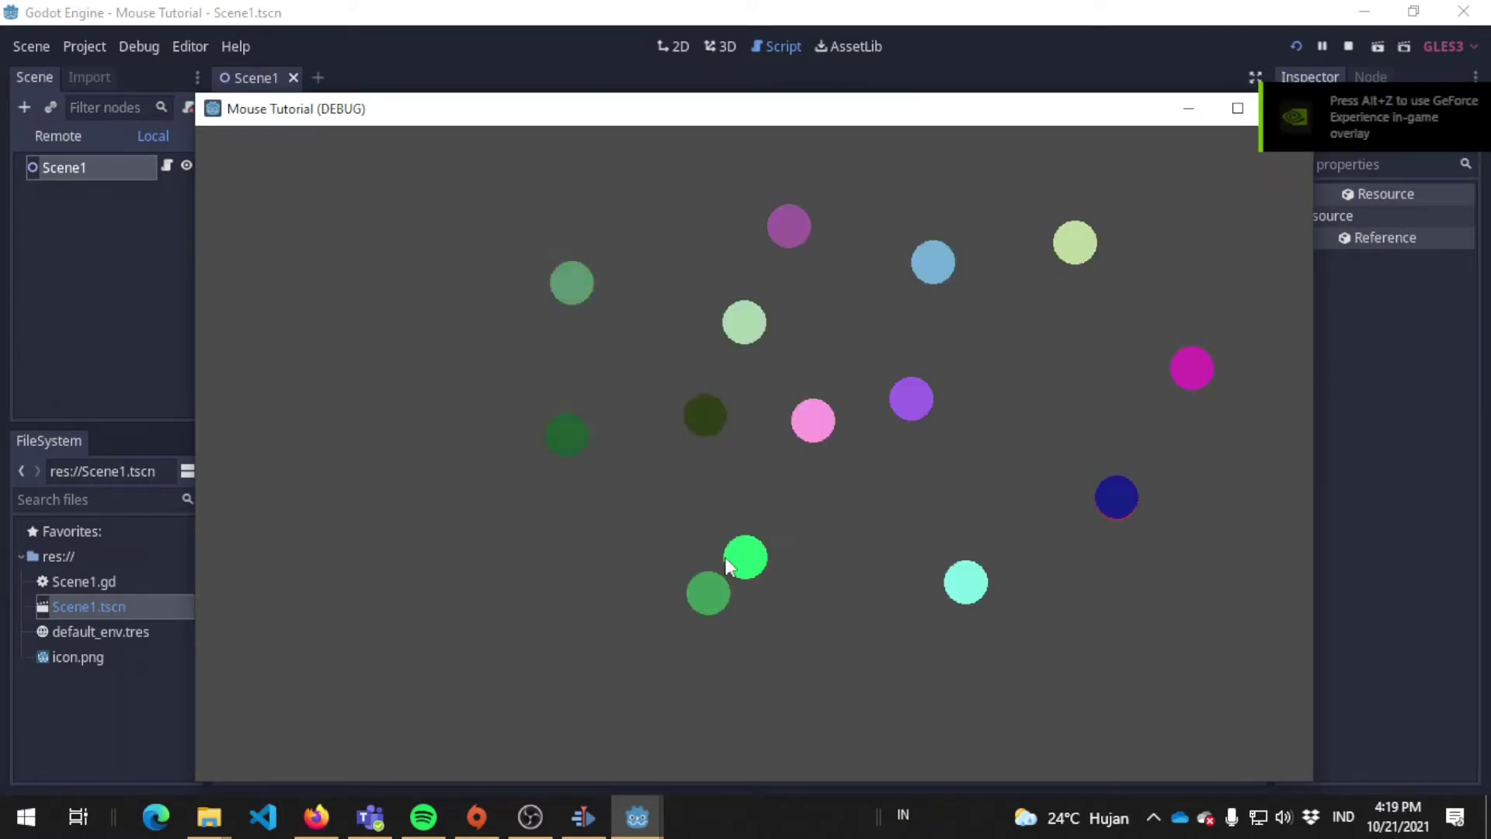
Step: Keep clicking all over the debug window to fill it with dozens of coloured circles
left_click(1248, 494)
left_click(1263, 267)
left_click(1247, 183)
left_click(1126, 316)
left_click(1040, 421)
left_click(943, 492)
left_click(846, 591)
left_click(717, 679)
left_click(661, 710)
left_click(631, 674)
left_click(469, 659)
left_click(374, 733)
left_click(239, 673)
left_click(267, 469)
left_click(345, 321)
left_click(258, 208)
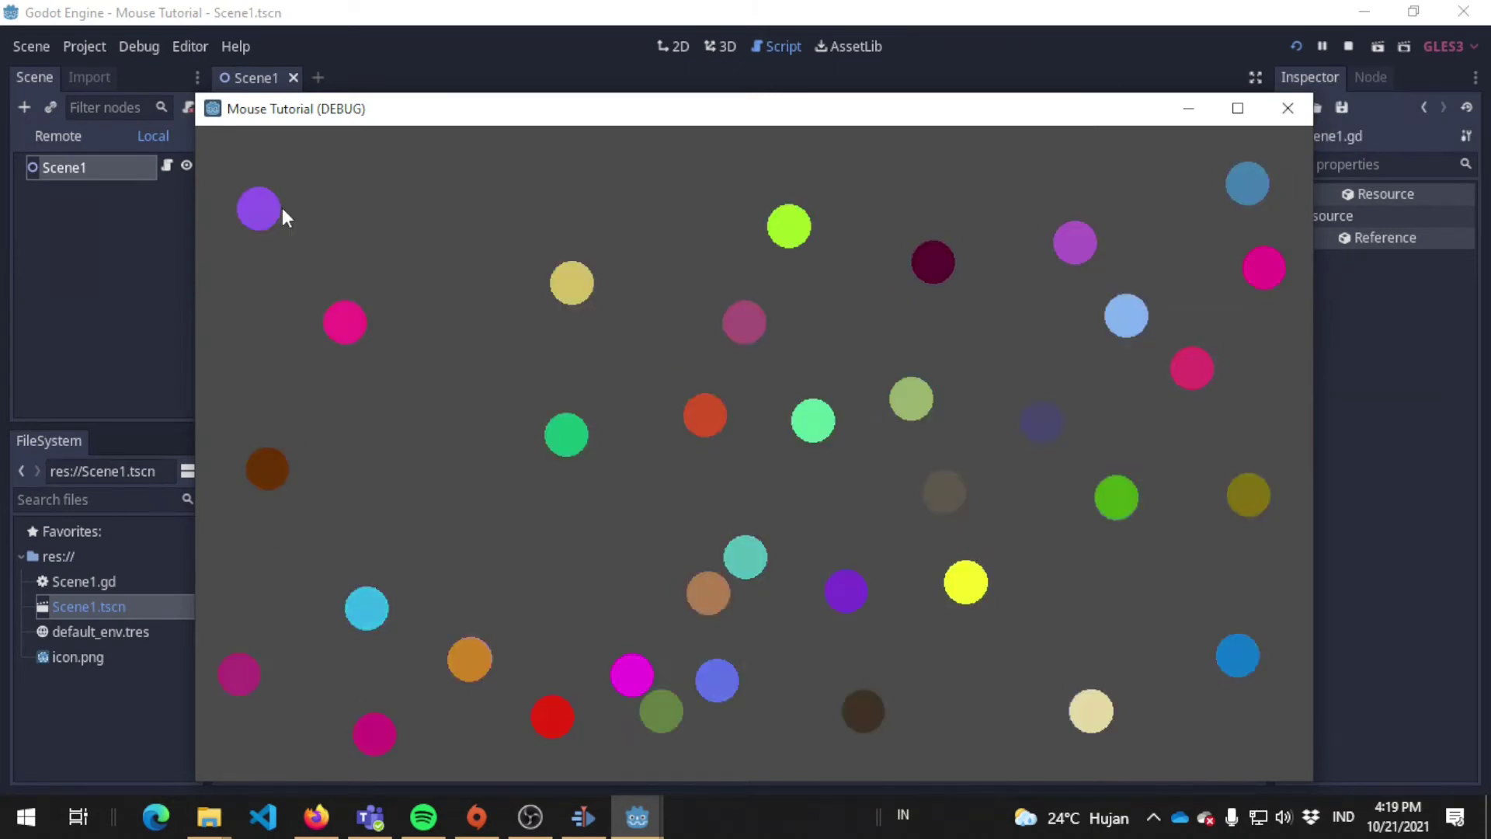
left_click(403, 201)
left_click(435, 343)
left_click(365, 425)
left_click(238, 310)
left_click(451, 242)
left_click(555, 164)
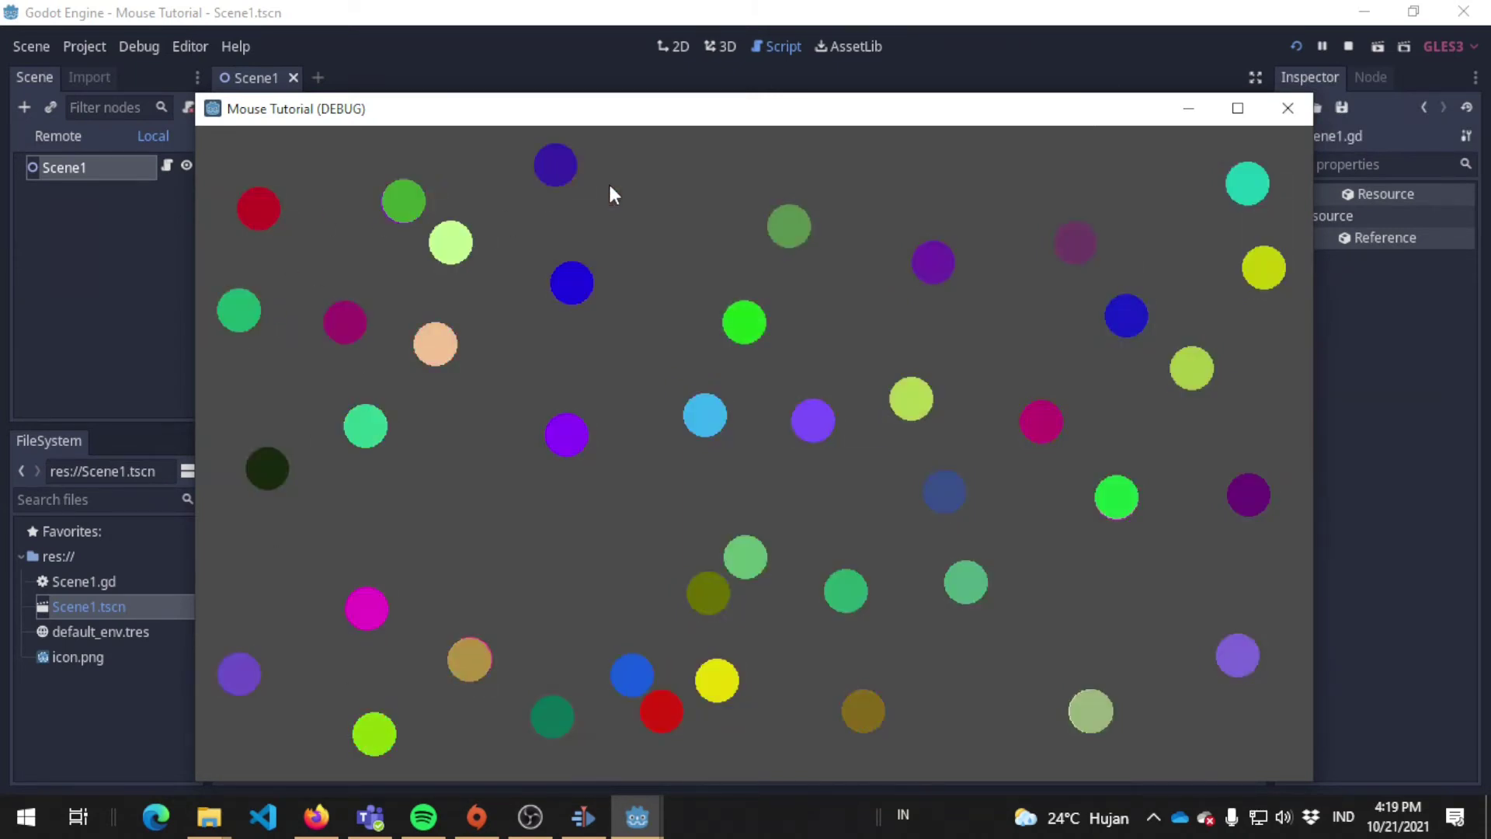
left_click(693, 219)
left_click(652, 351)
left_click(488, 438)
left_click(535, 587)
left_click(626, 505)
left_click(823, 487)
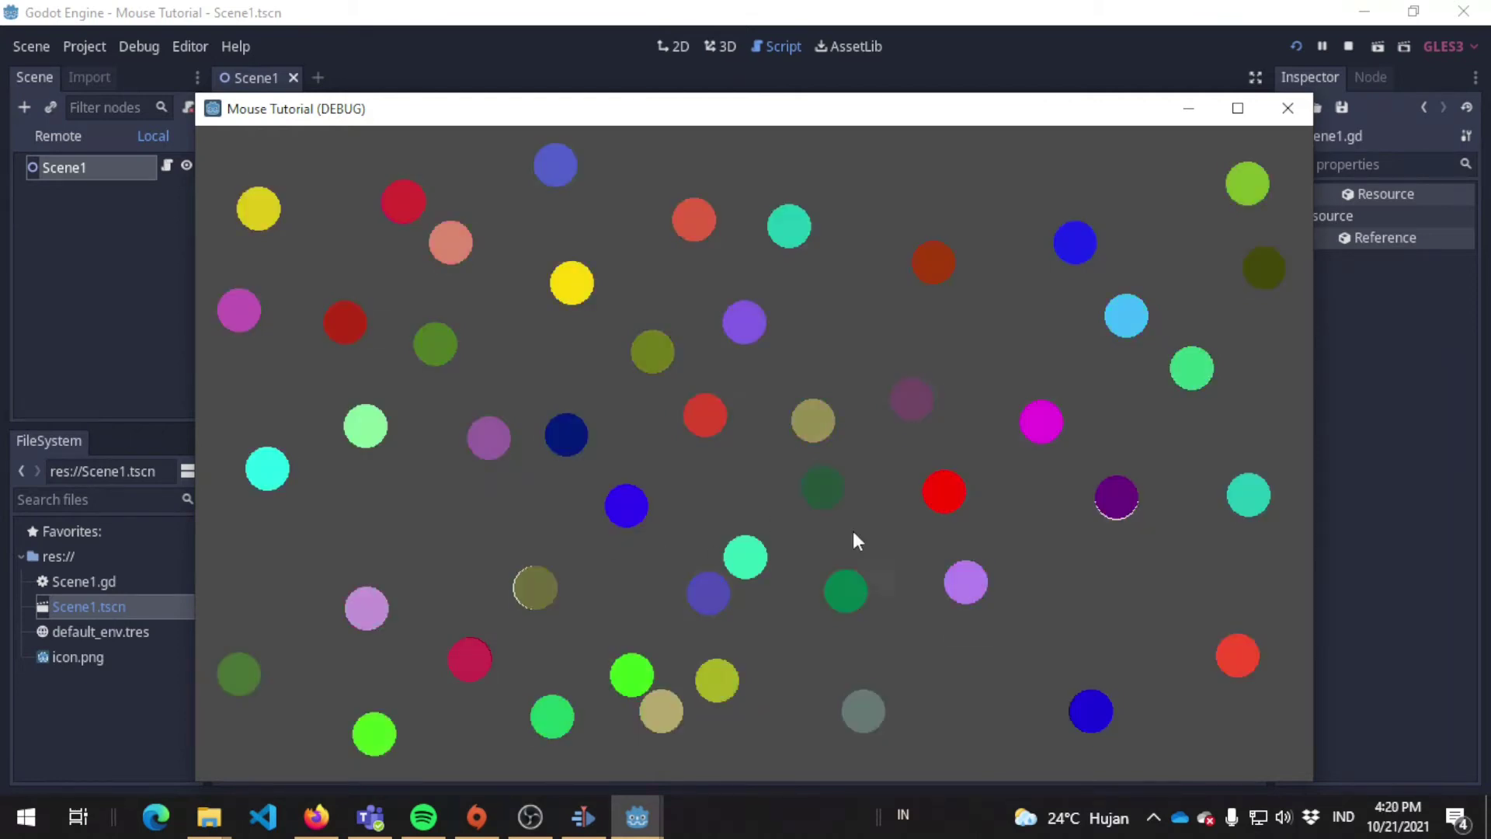
left_click(981, 511)
left_click(1113, 545)
left_click(1095, 621)
left_click(960, 691)
left_click(1029, 549)
left_click(1090, 388)
left_click(1070, 273)
left_click(836, 327)
left_click(949, 166)
left_click(852, 208)
left_click(1161, 171)
left_click(1198, 267)
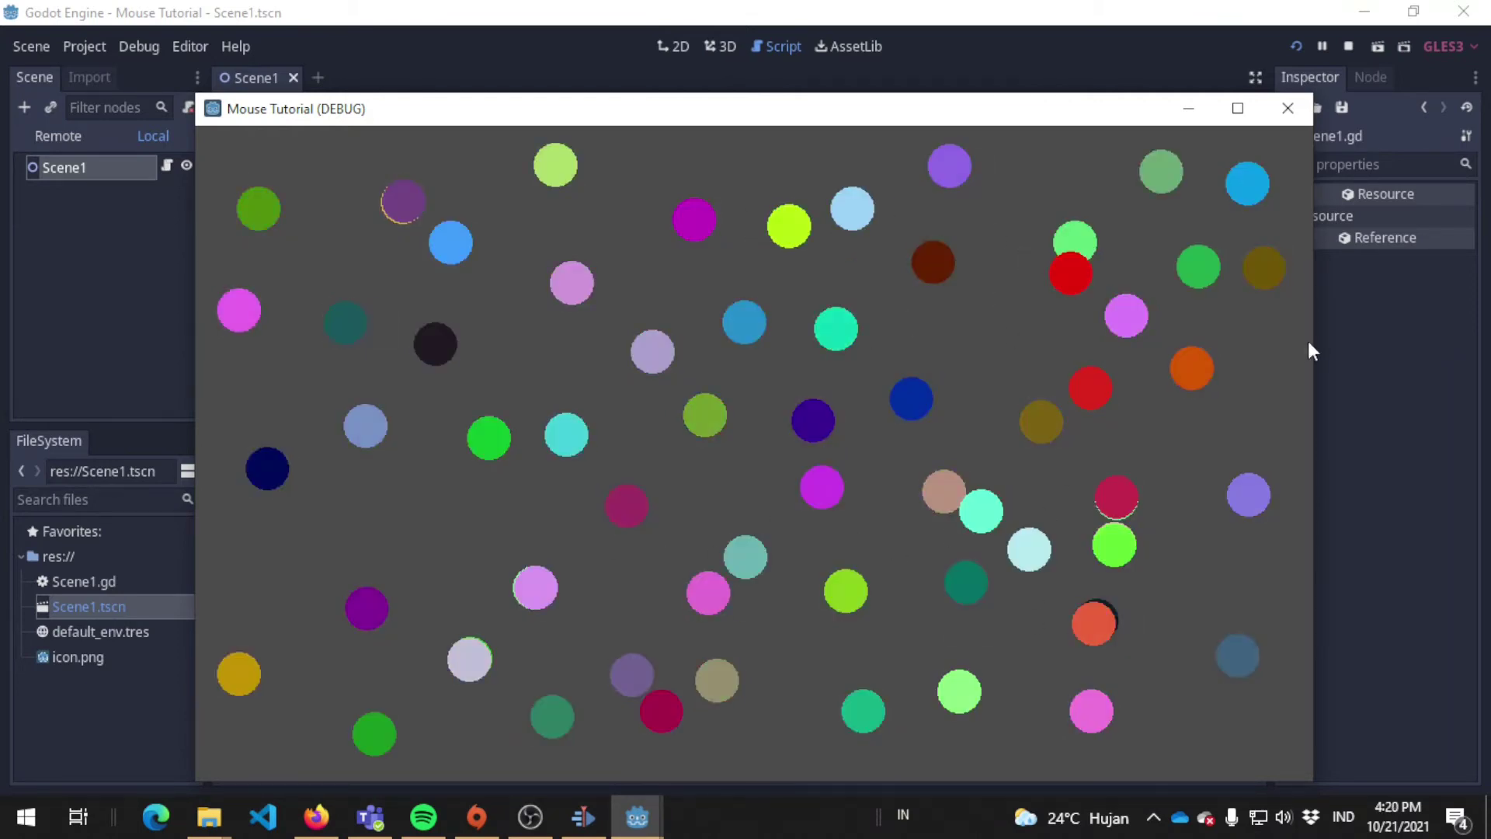